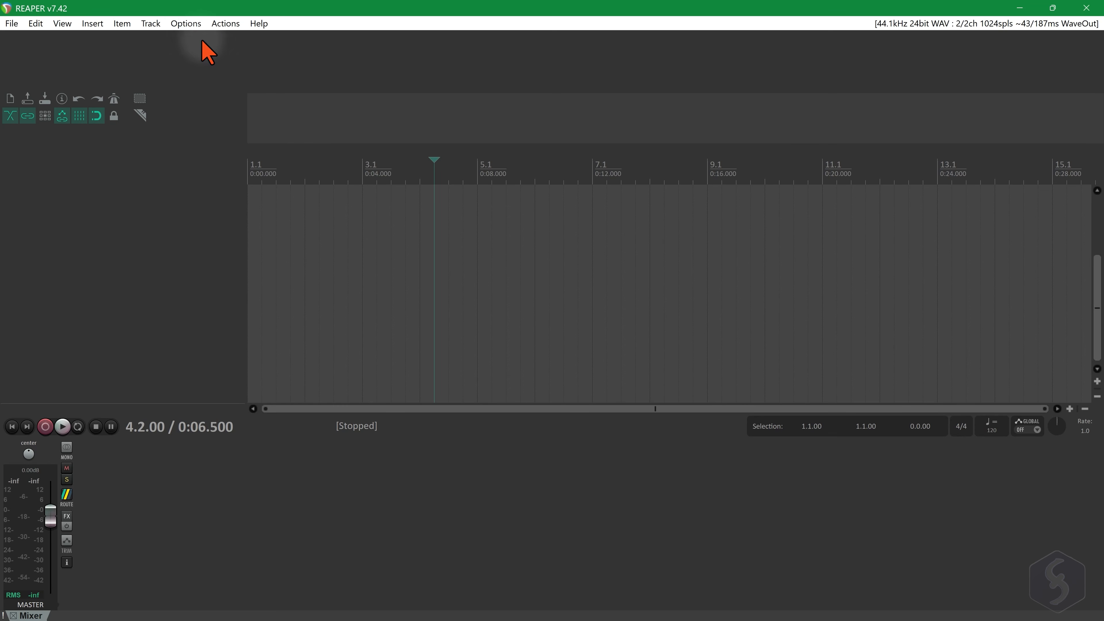
# Open the audio device settings in the preferences.
pyautogui.click(186, 24)
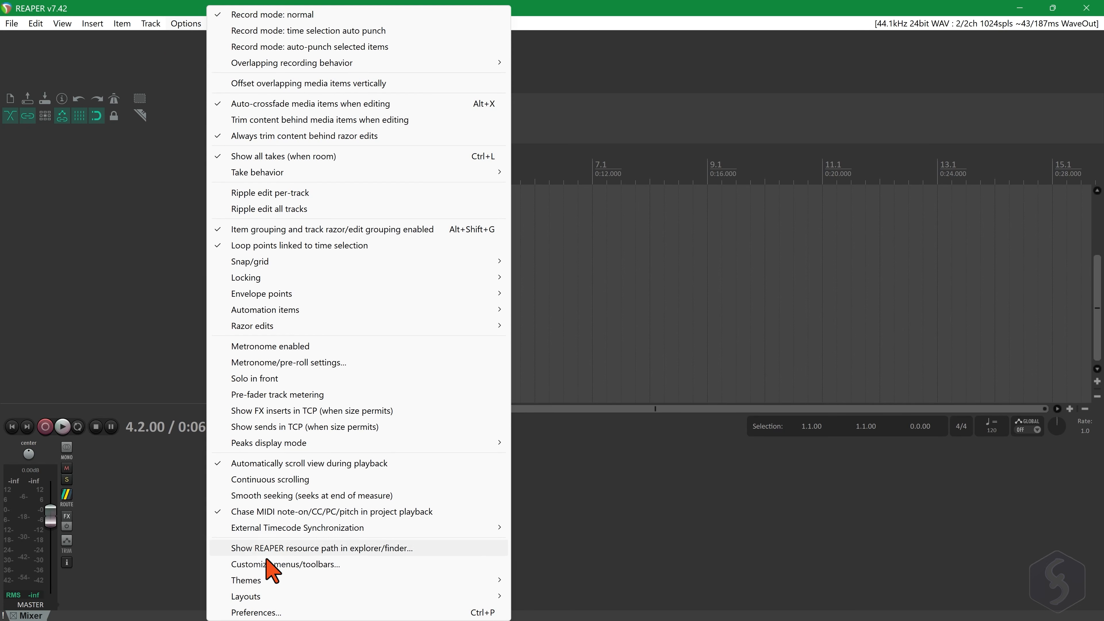
pyautogui.click(270, 612)
pyautogui.scroll(4, 256, 331)
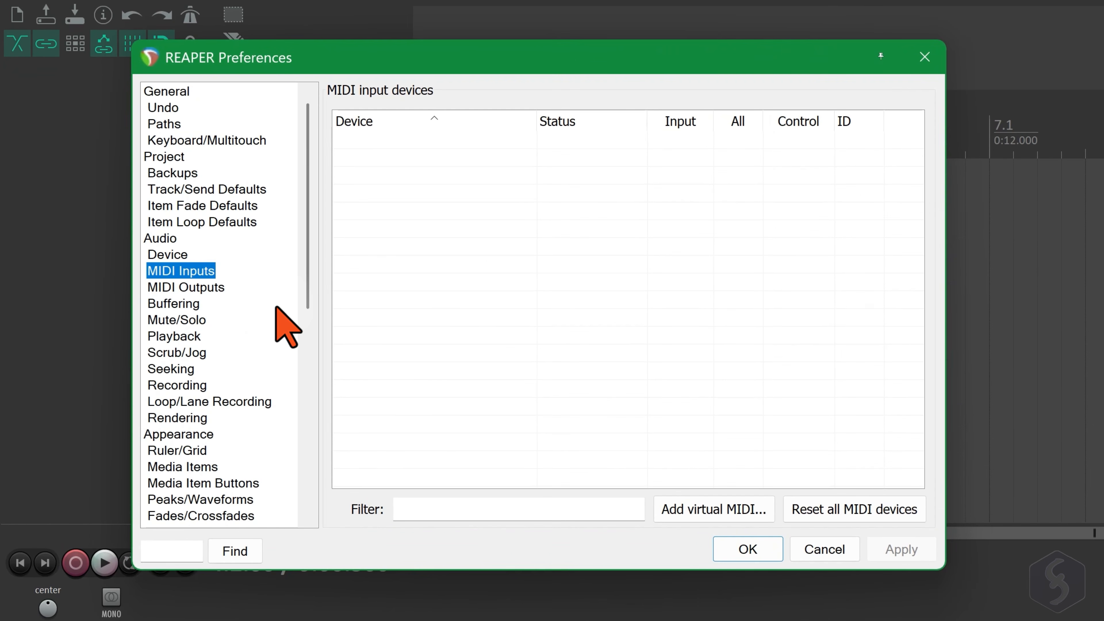
pyautogui.click(164, 254)
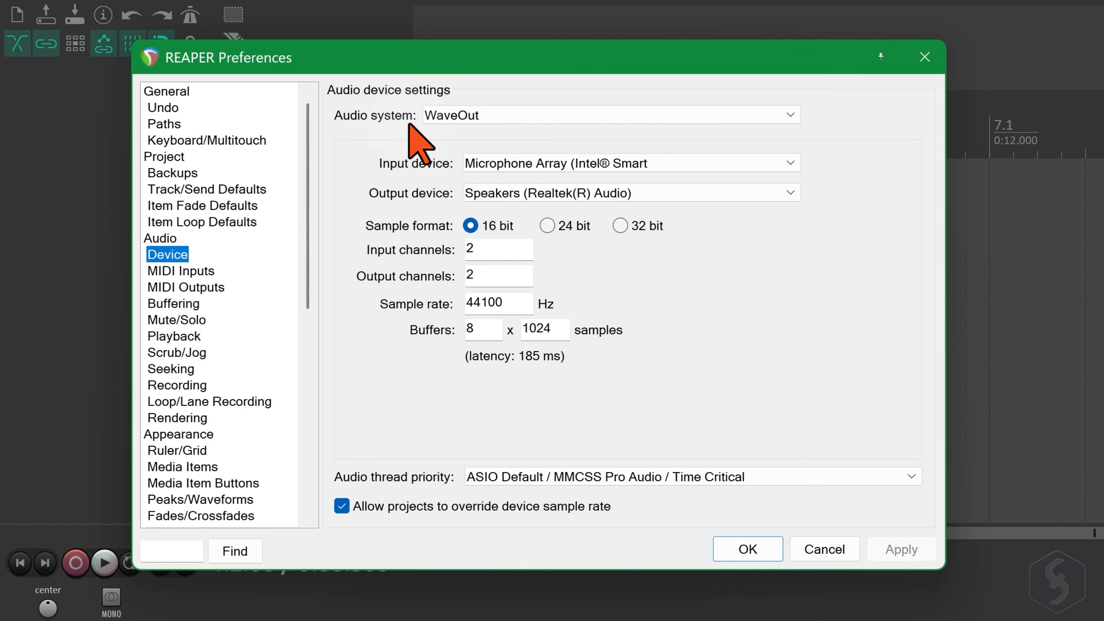
# Try ASIO as the audio system and return the setting to WaveOut.
pyautogui.click(614, 115)
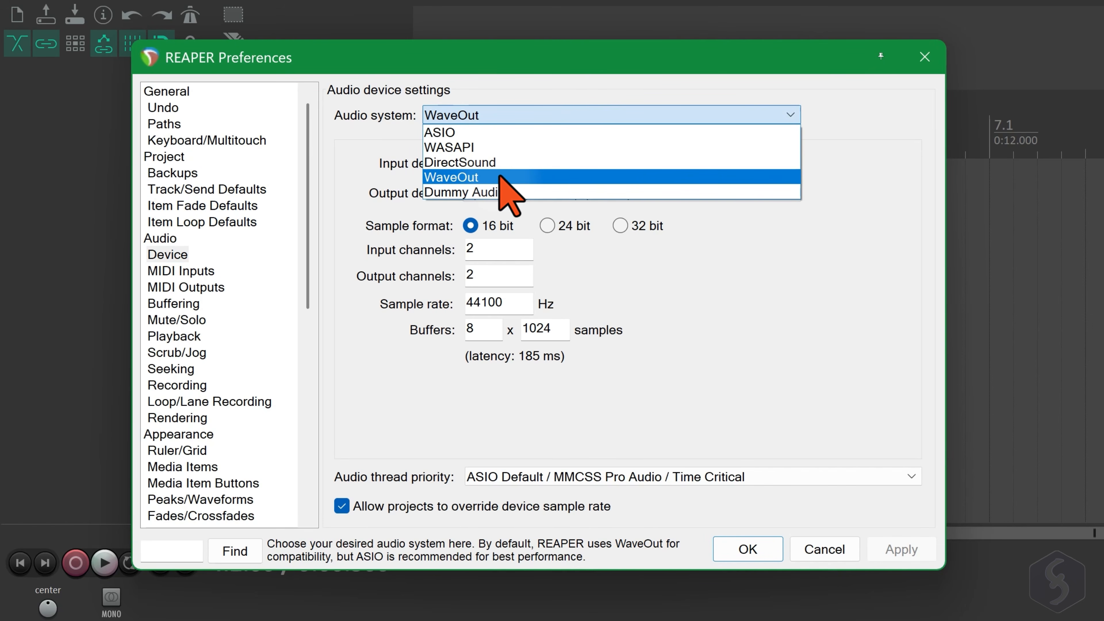
pyautogui.click(463, 131)
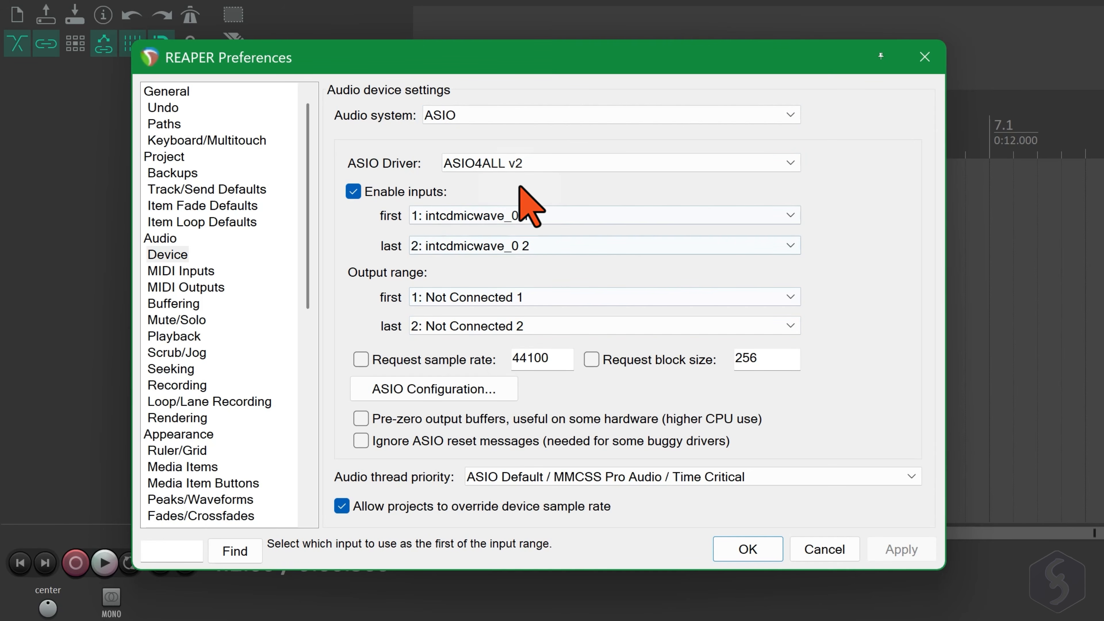
pyautogui.click(499, 114)
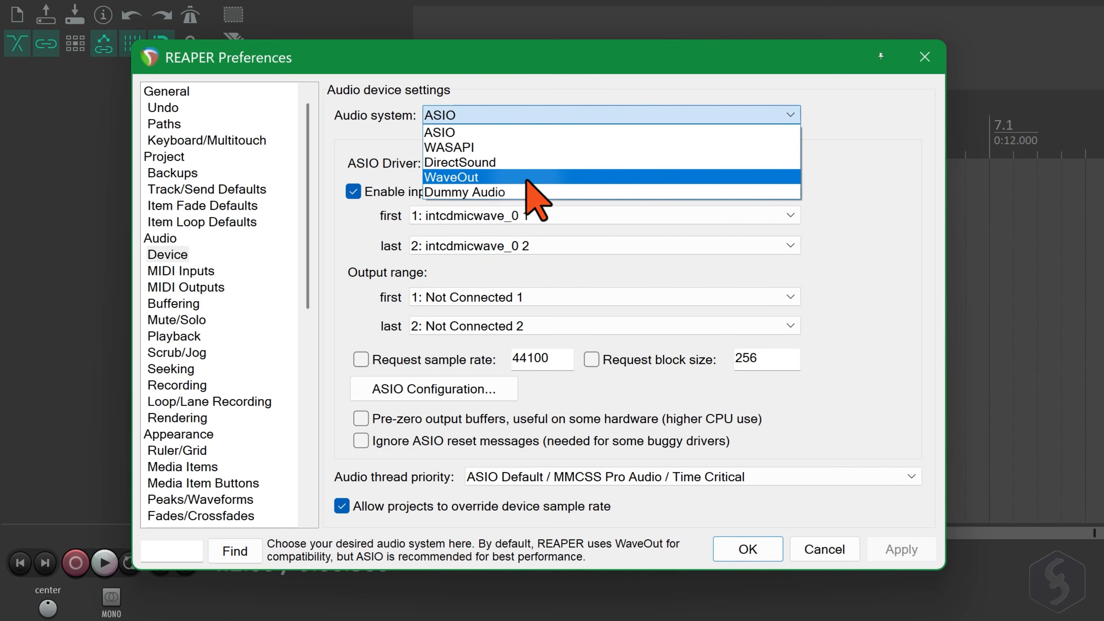
pyautogui.click(526, 179)
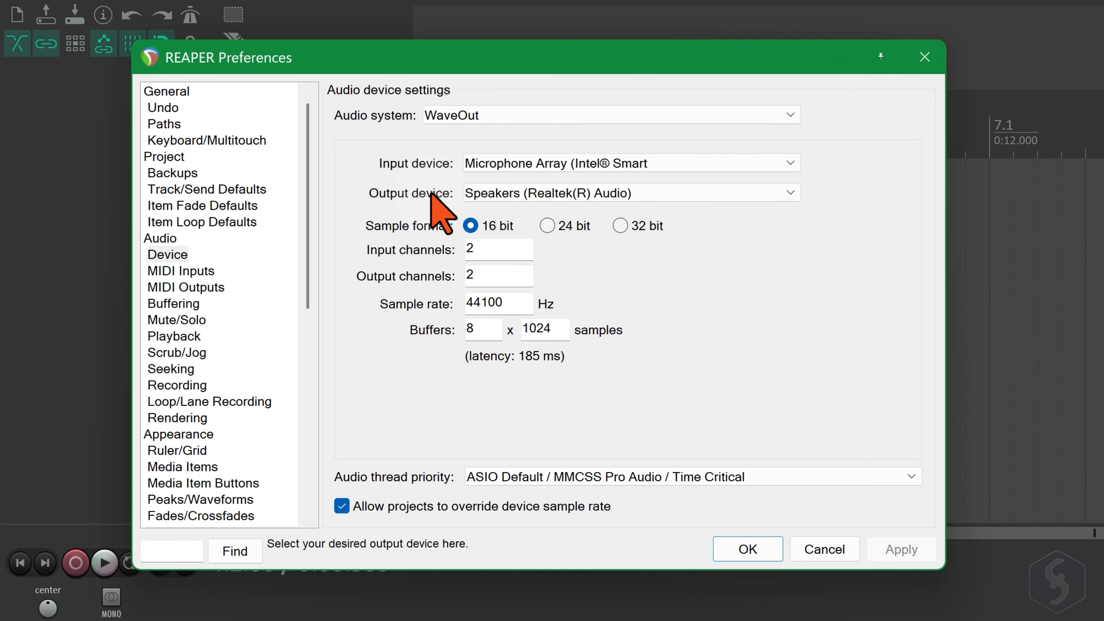
# Choose Speakers (Realtek(R) Audio) as the output device and accept the audio device settings.
pyautogui.click(638, 161)
pyautogui.click(638, 195)
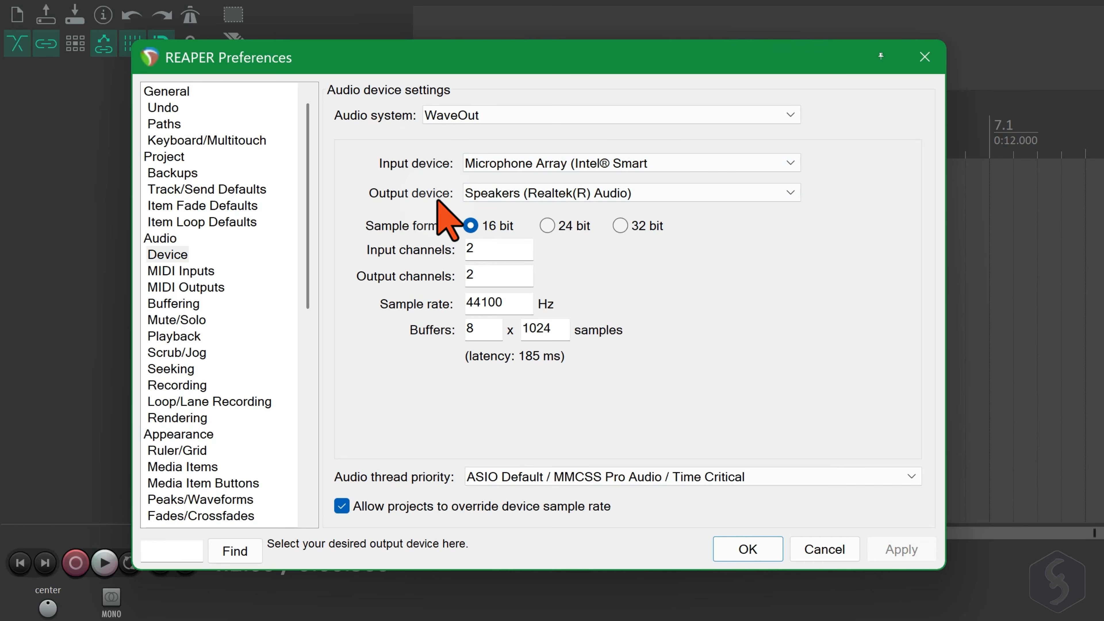
pyautogui.click(705, 195)
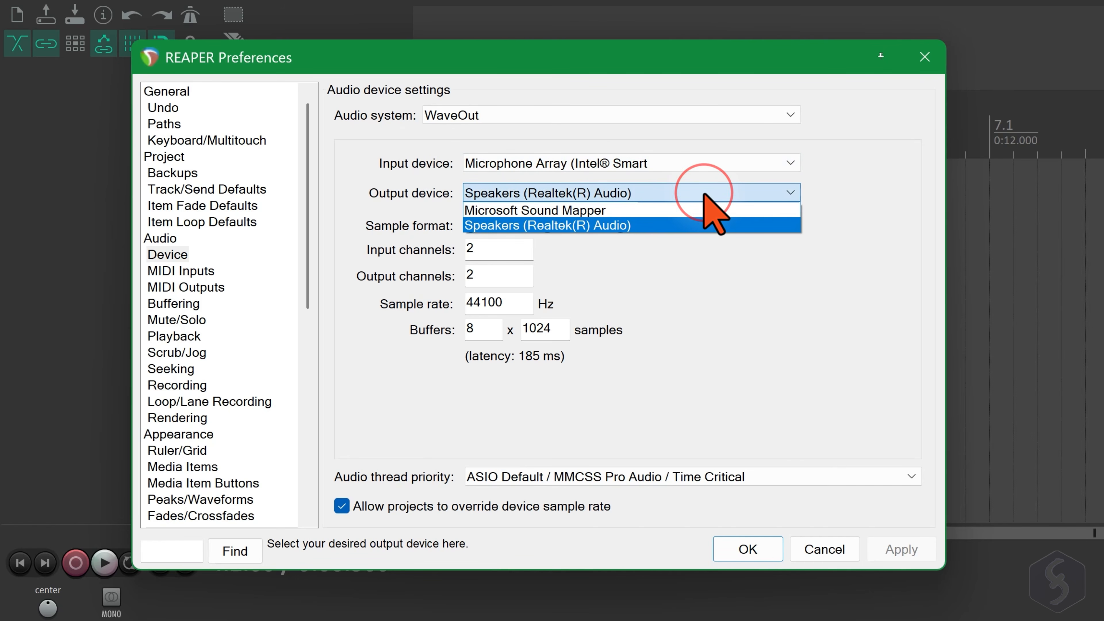
pyautogui.click(683, 223)
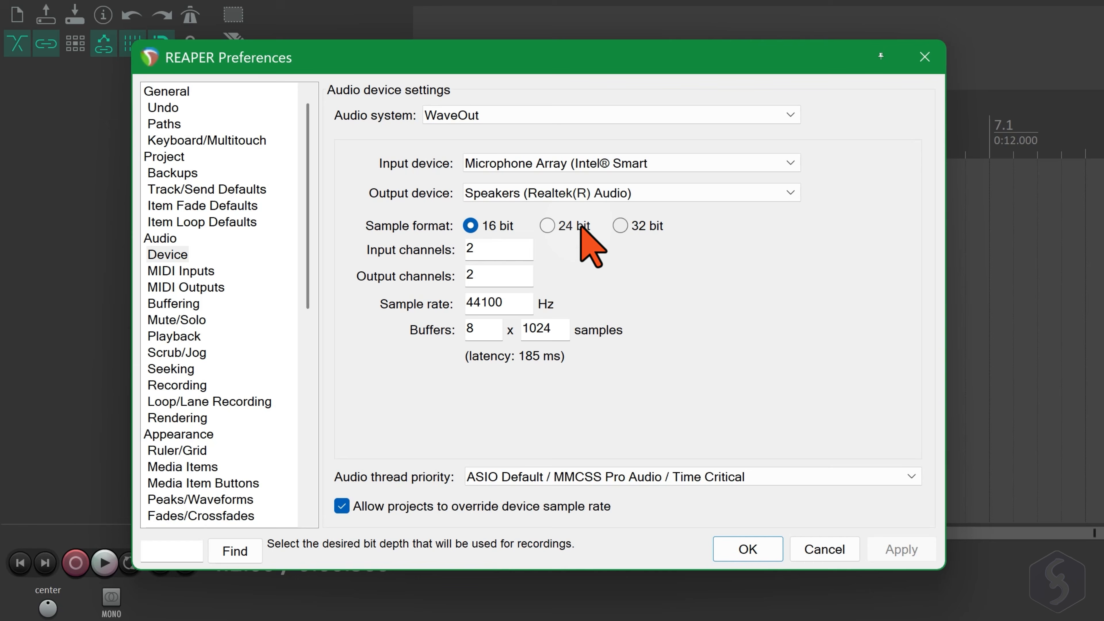
pyautogui.doubleClick(498, 274)
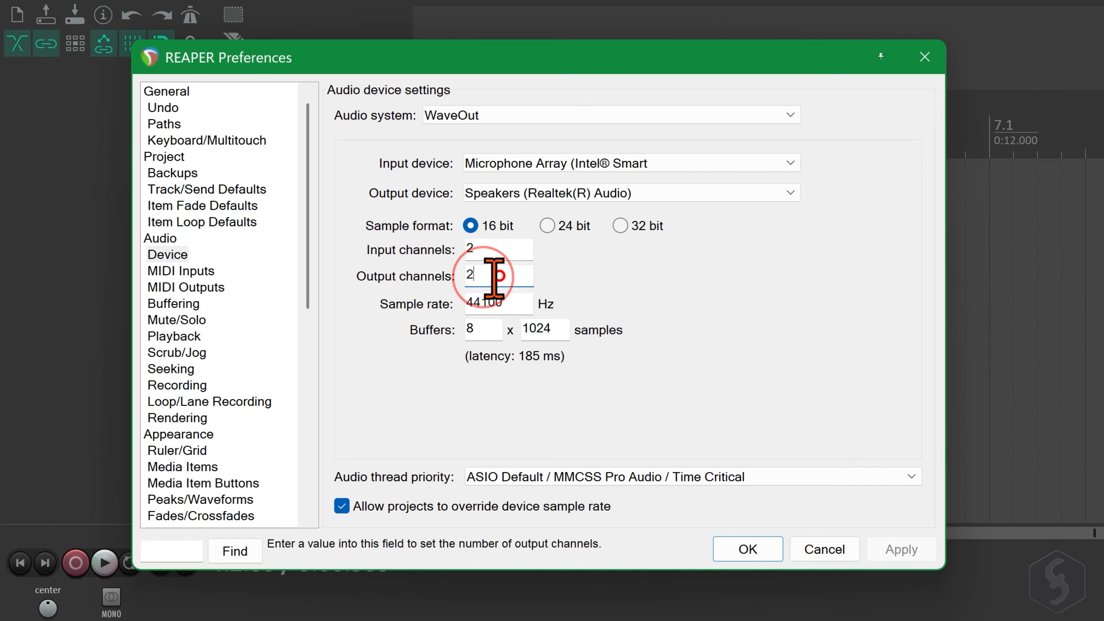
pyautogui.press('Tab')
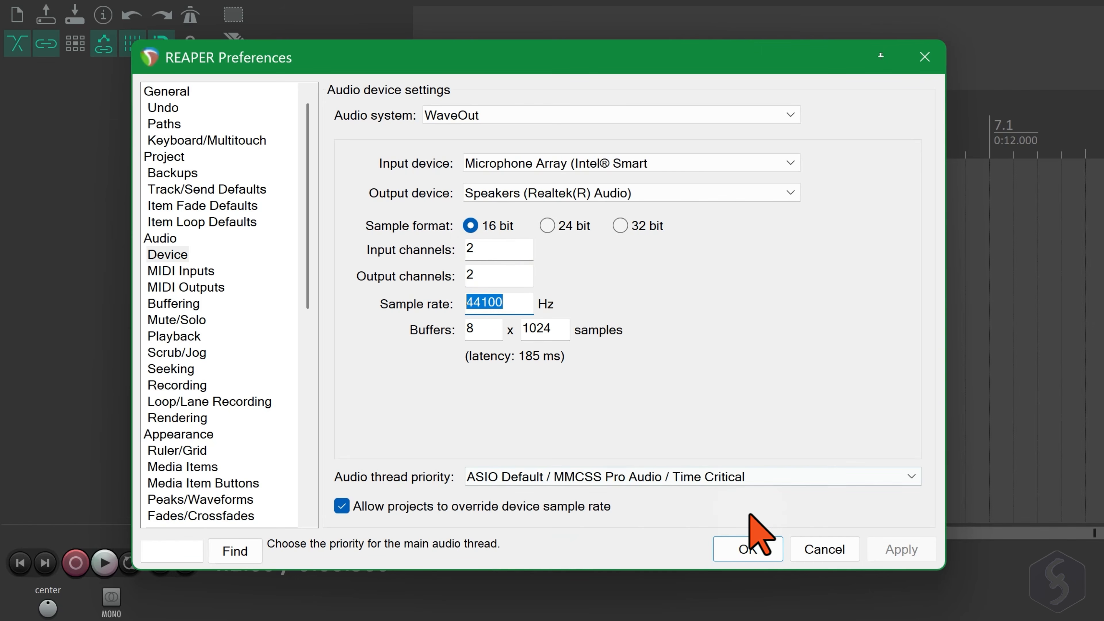
pyautogui.click(753, 545)
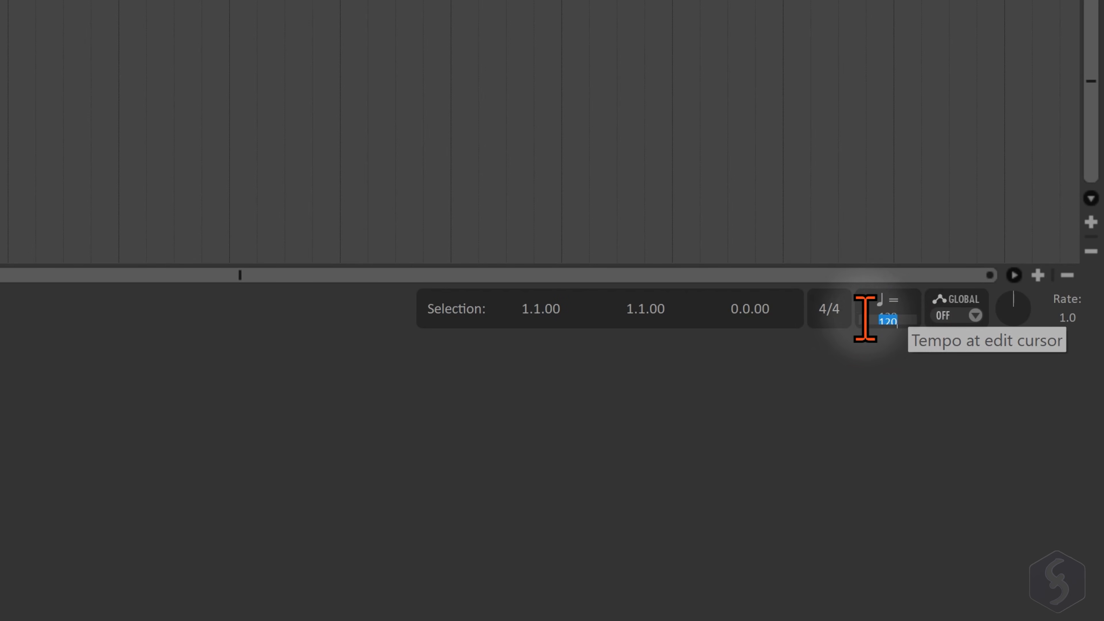
pyautogui.click(893, 339)
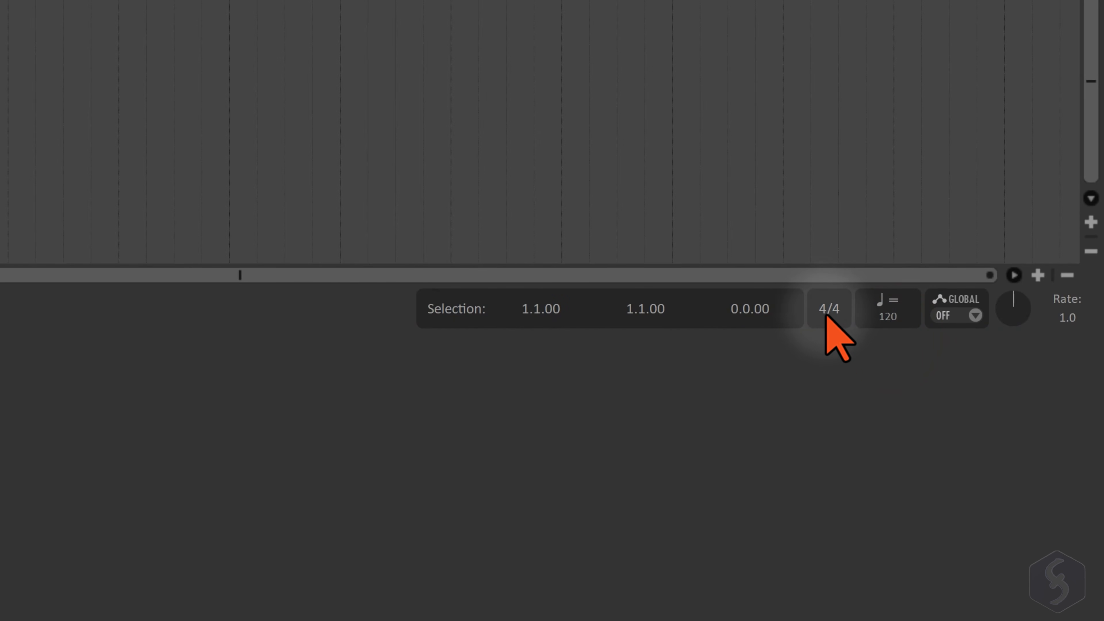
pyautogui.click(830, 300)
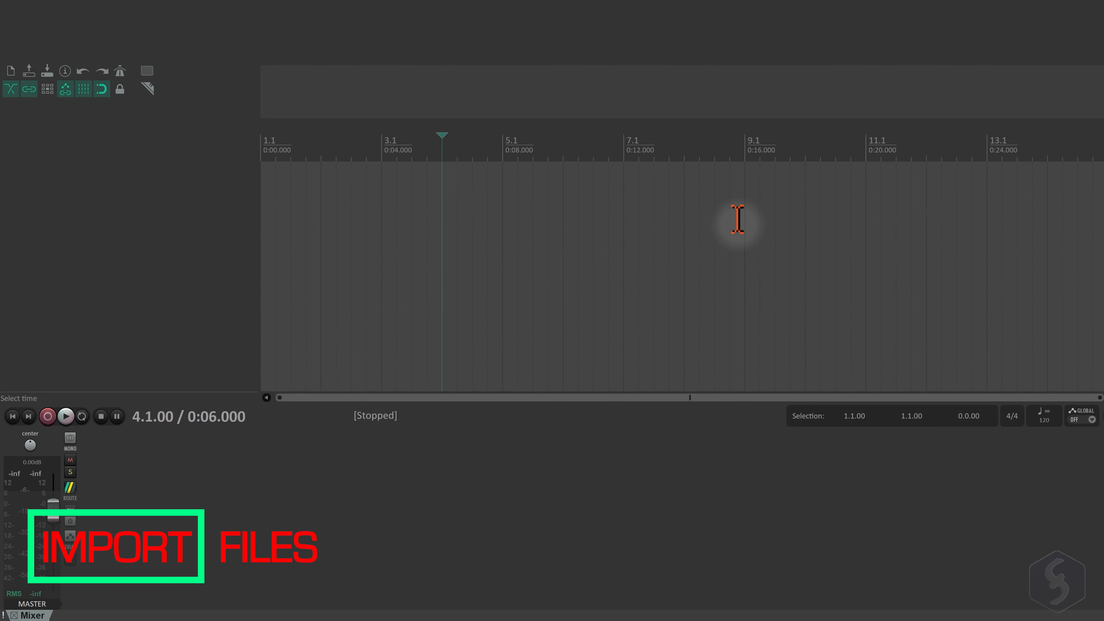
# Switch to File Explorer and bring the three Street Drums - Loop 9 WAV files (Break, Fill and Main) into the REAPER project.
pyautogui.hotkey('alt', 'Tab')
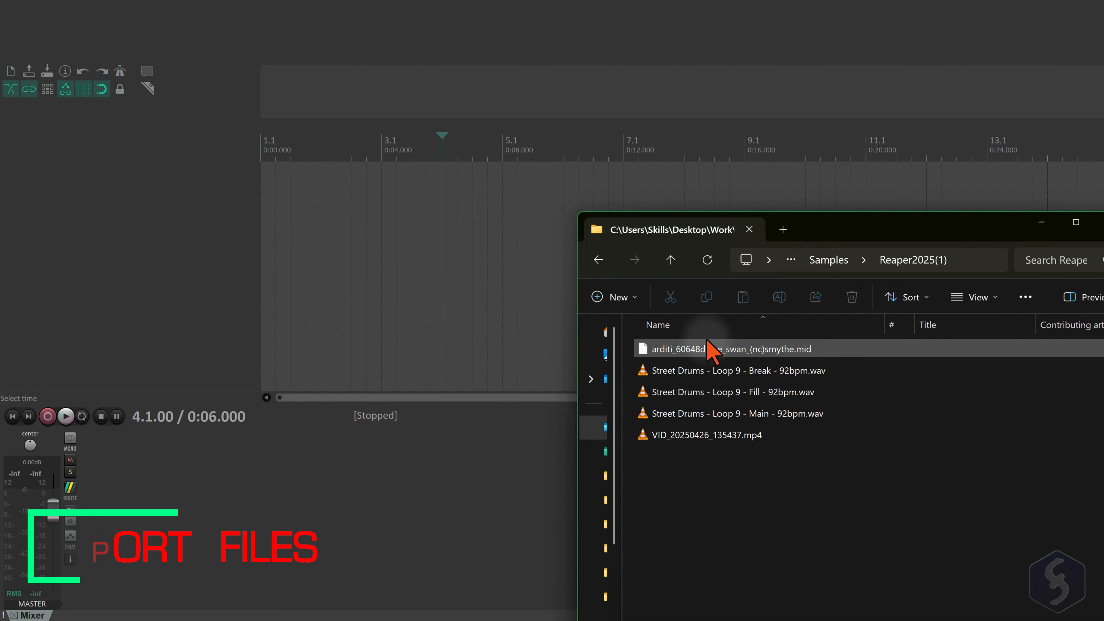
pyautogui.moveTo(627, 371); pyautogui.dragTo(708, 412)
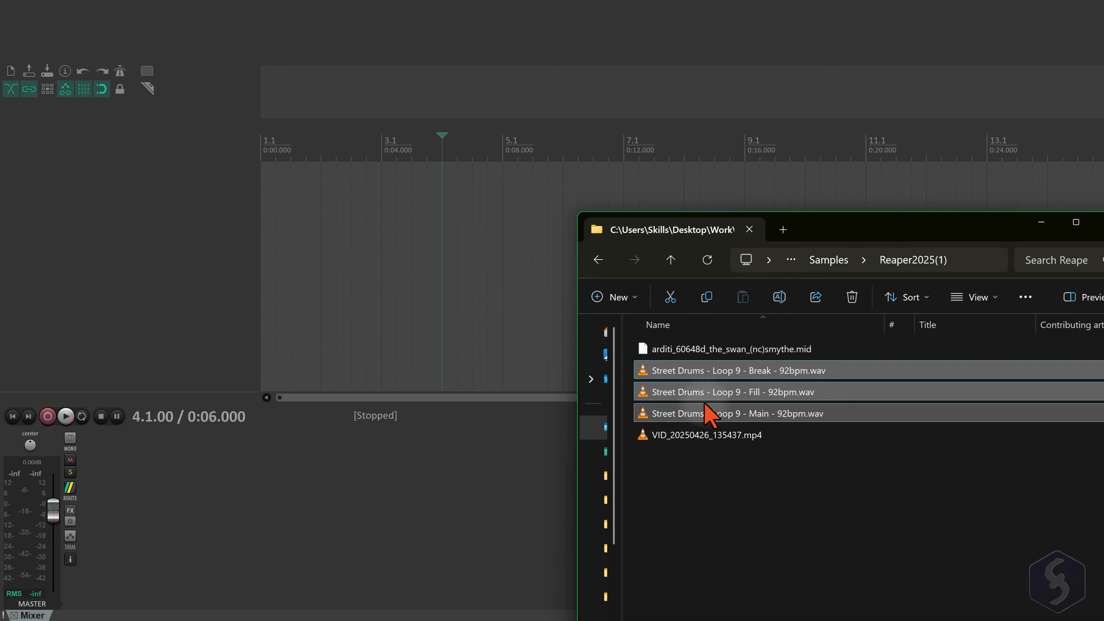
pyautogui.moveTo(698, 371); pyautogui.dragTo(287, 211)
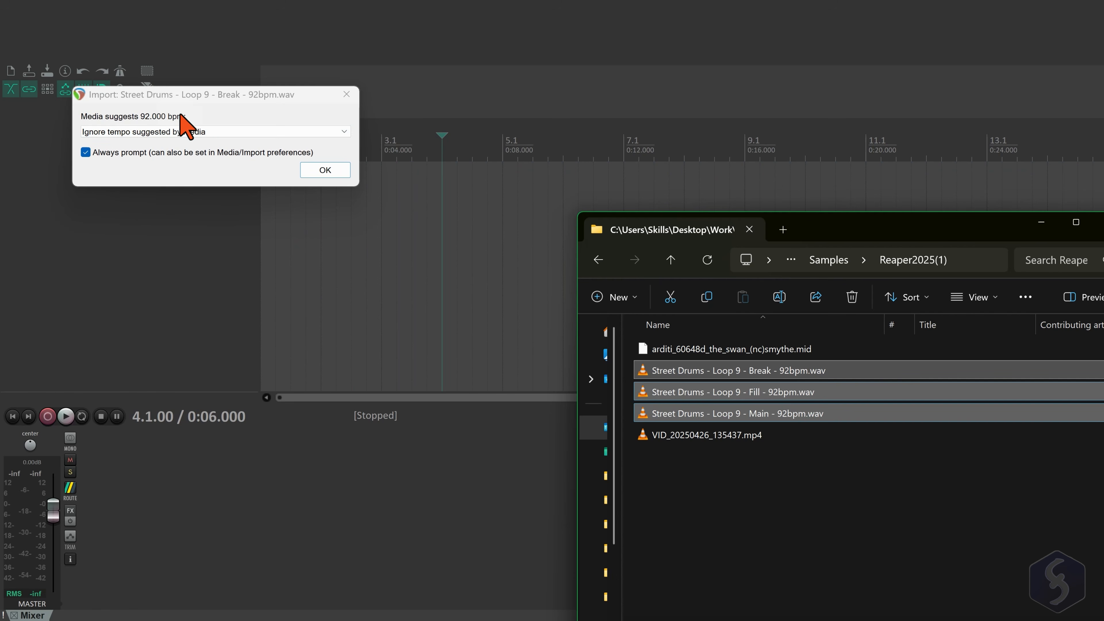
# Adjust the imported media based on its suggested tempo and insert the files at the same time position on separate tracks.
pyautogui.click(224, 131)
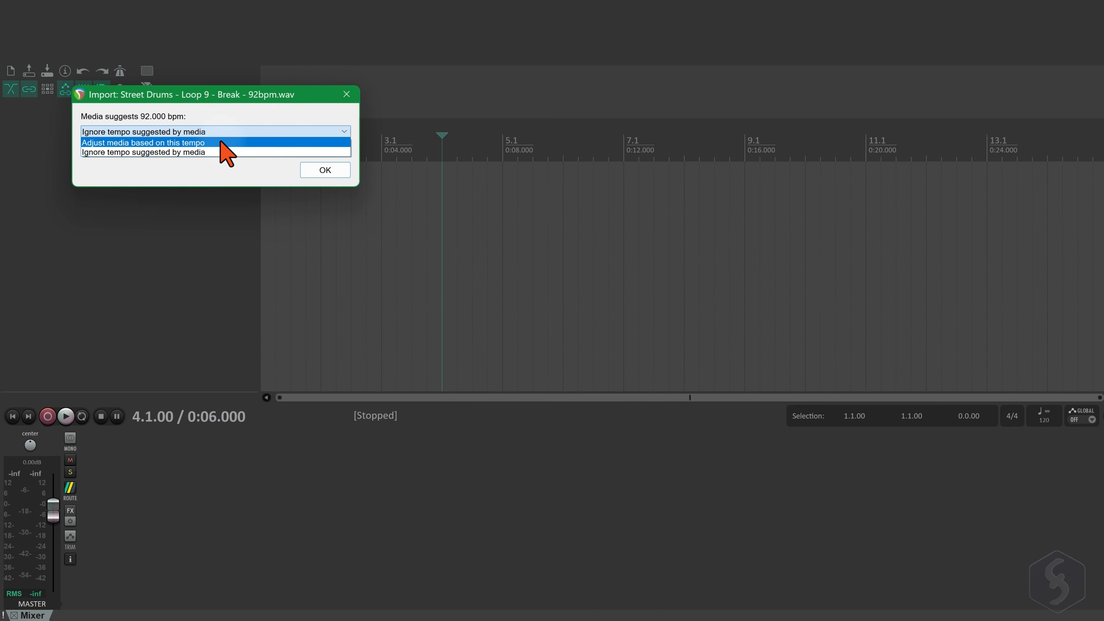
pyautogui.click(219, 140)
pyautogui.click(326, 170)
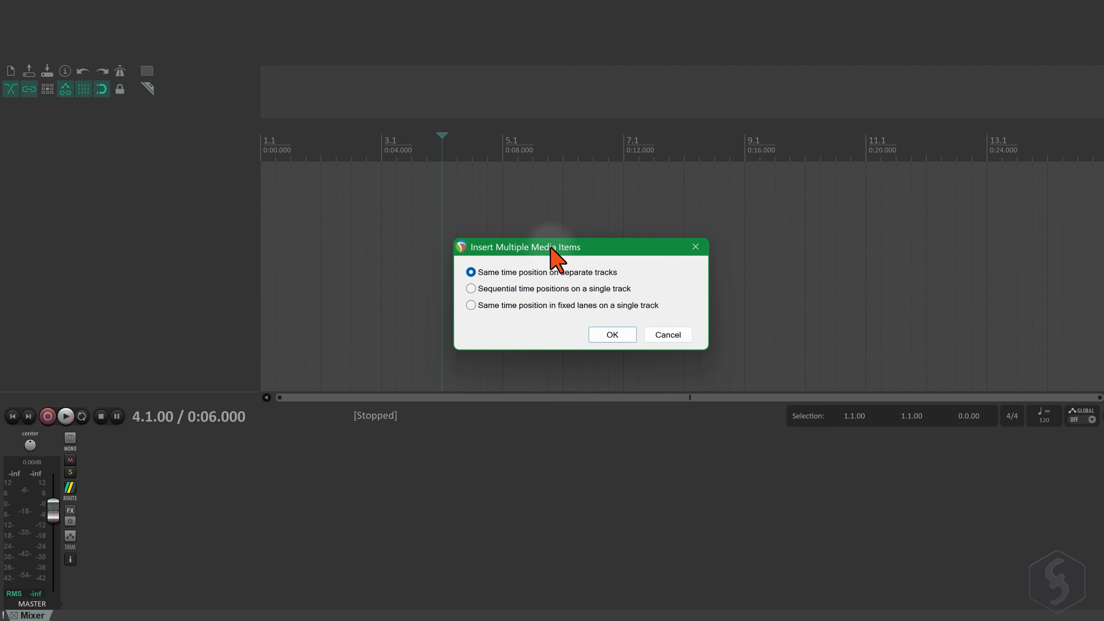
pyautogui.click(627, 333)
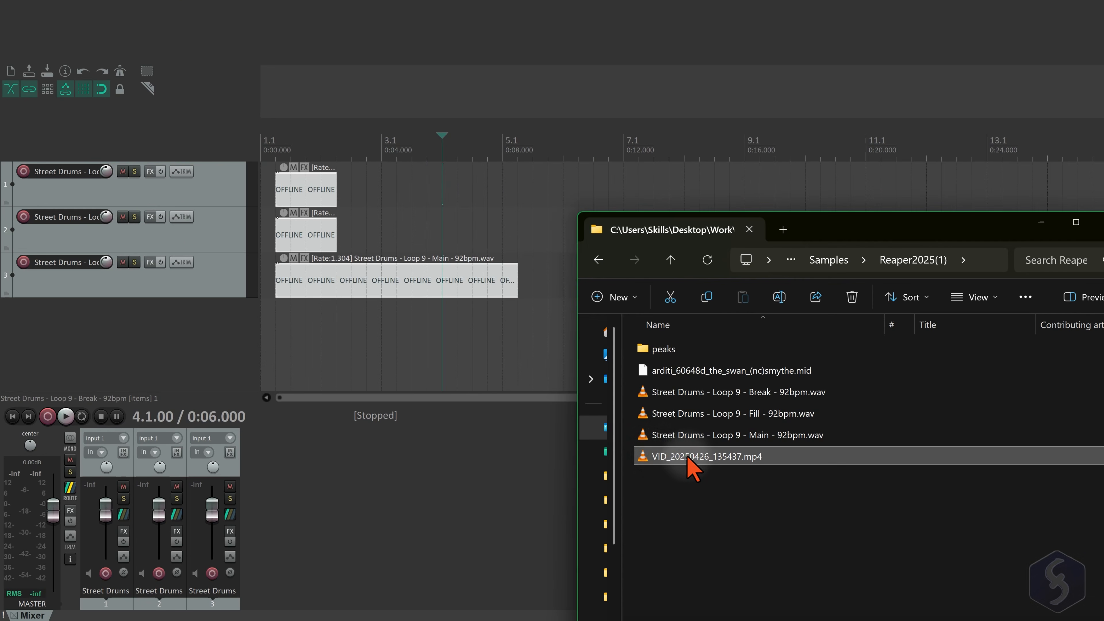
# Import VID_20250426_135437.mp4 onto a new track below the drum loops and open the Video window.
pyautogui.moveTo(660, 471); pyautogui.dragTo(266, 356)
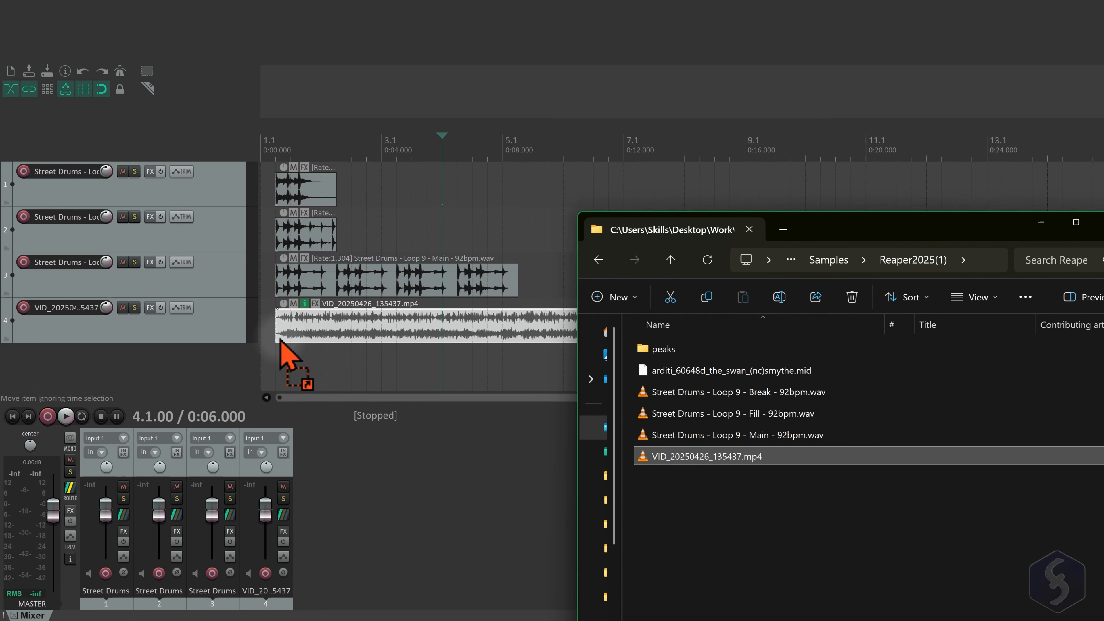
pyautogui.click(296, 369)
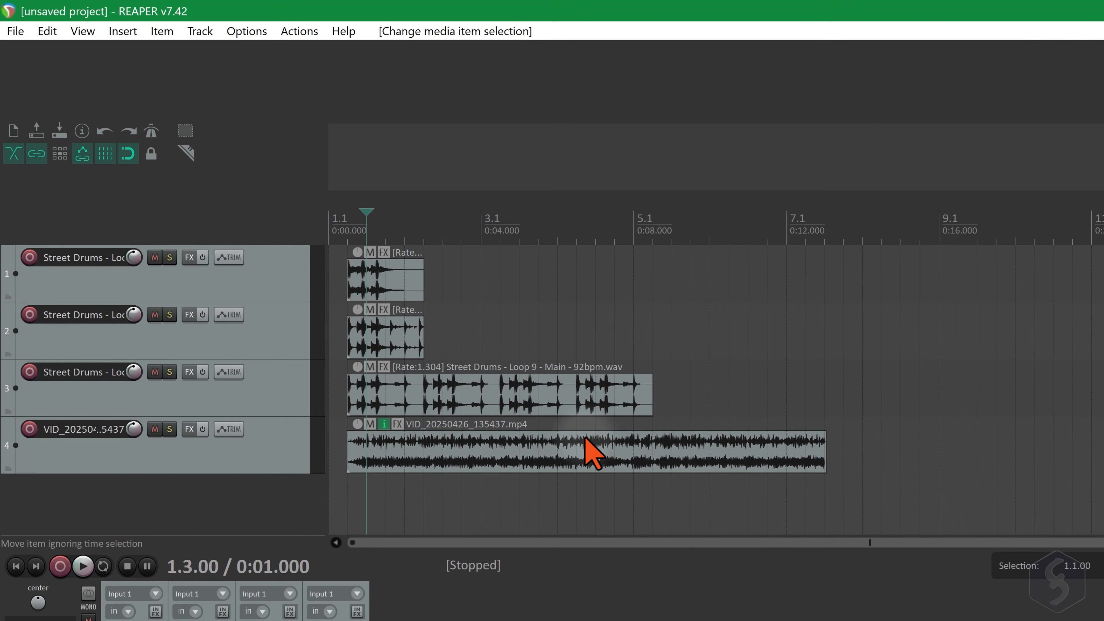
pyautogui.click(87, 31)
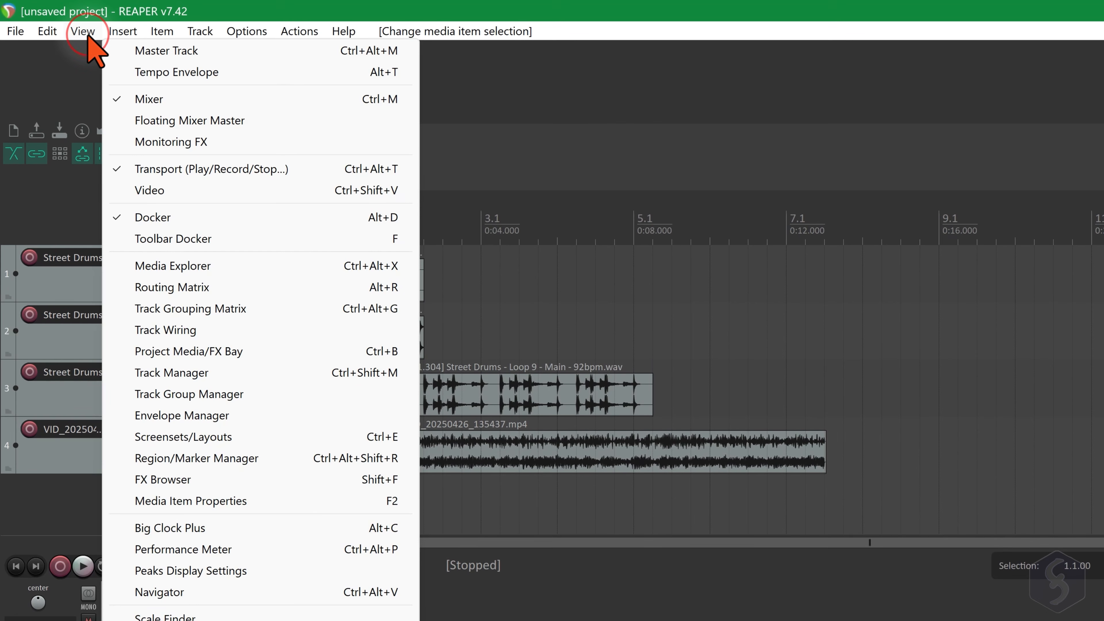
pyautogui.click(182, 190)
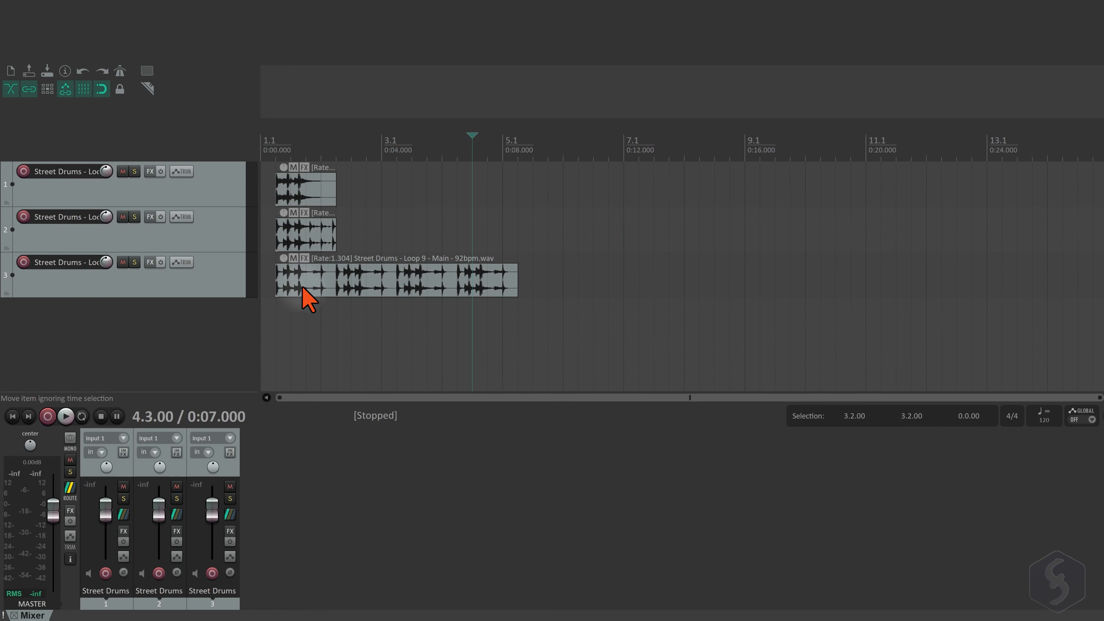
# Select the three drum tracks one after another and move the edit cursor within the arrangement.
pyautogui.click(411, 256)
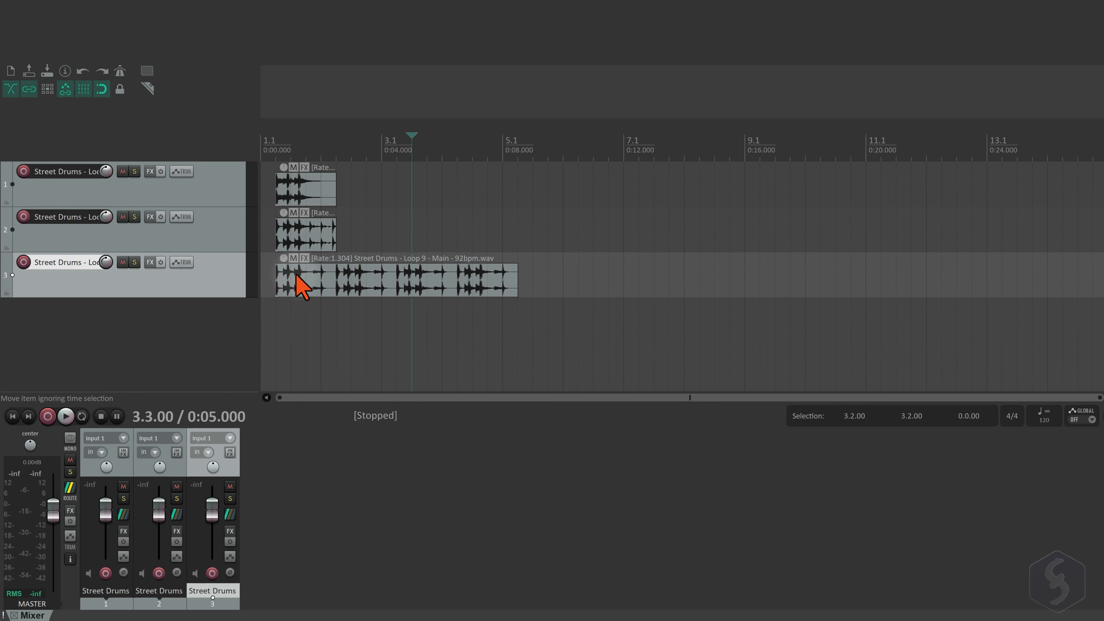
pyautogui.click(219, 236)
pyautogui.click(222, 186)
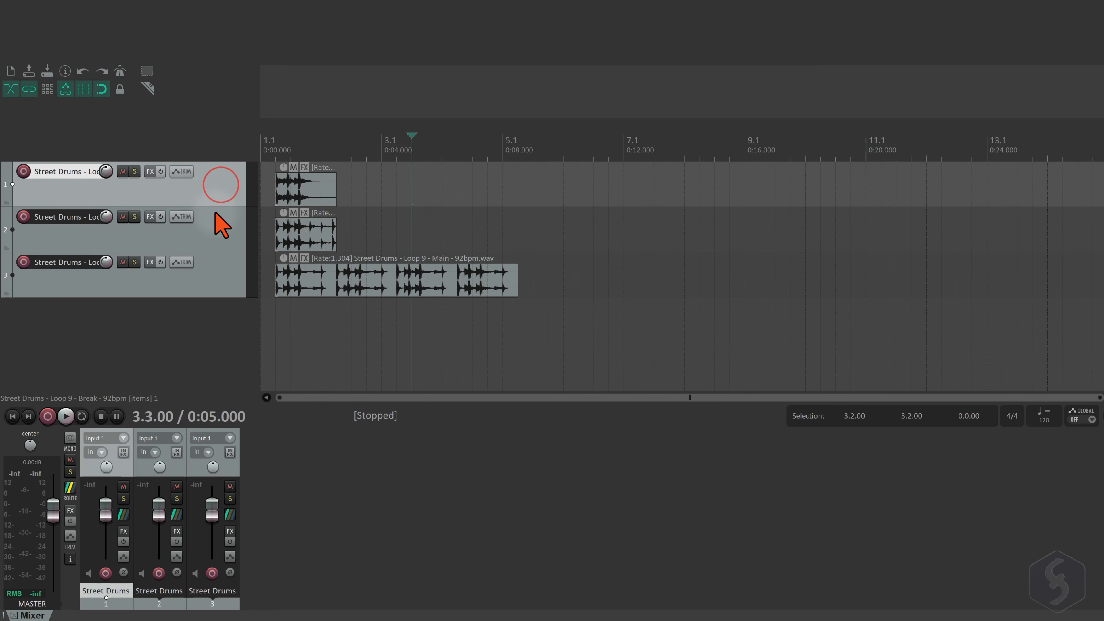
pyautogui.click(213, 230)
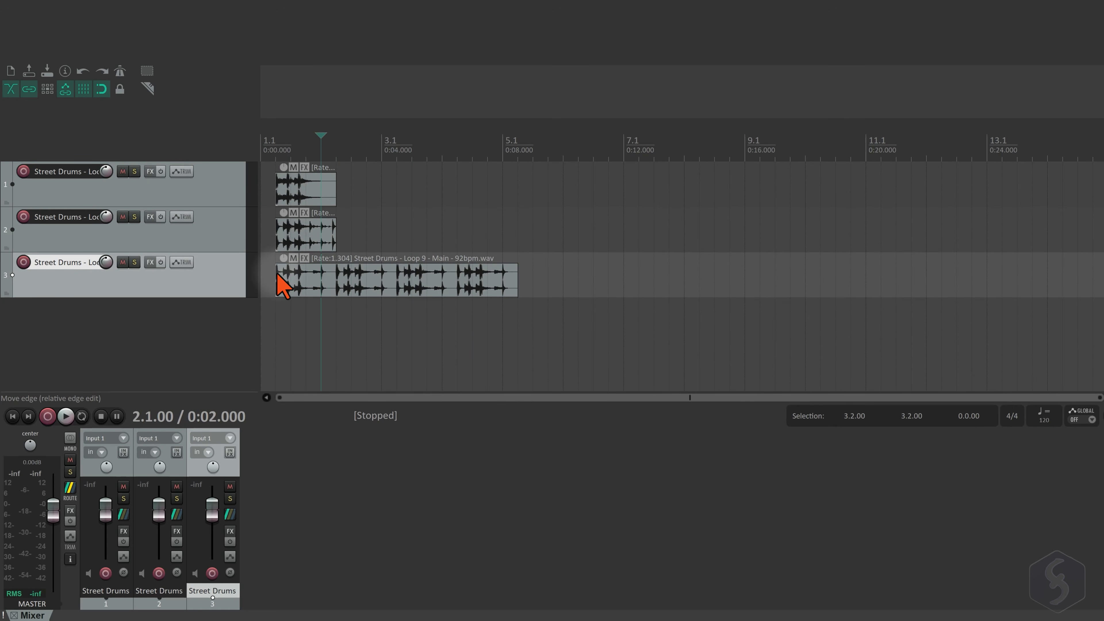
# Examine the Main drum loop's waveform at different track heights and timeline magnifications.
pyautogui.scroll(3, 279, 275)
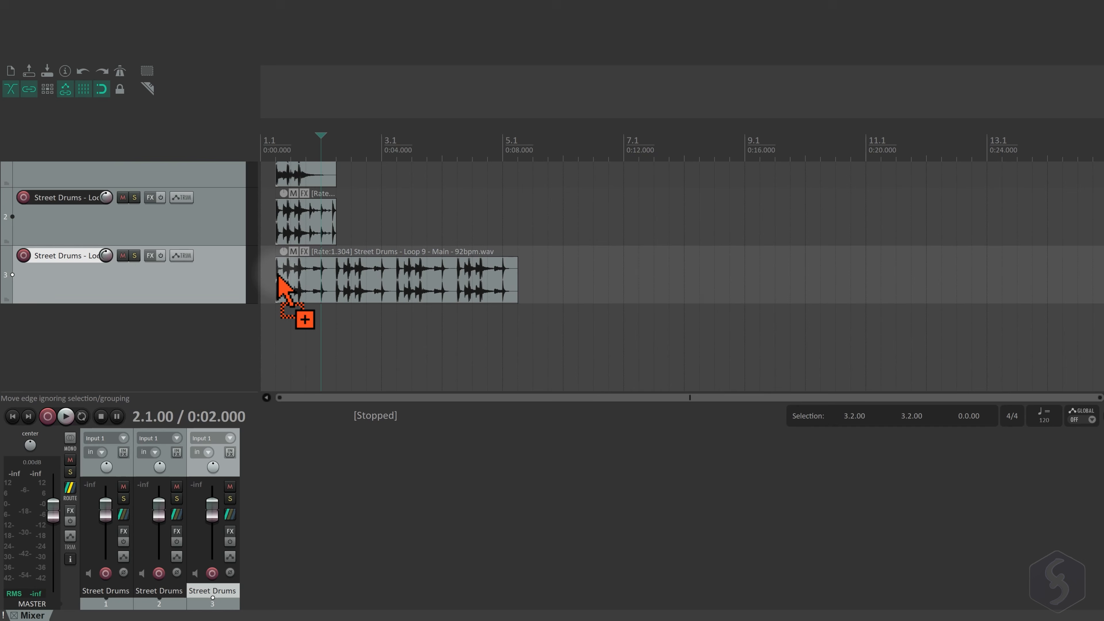
pyautogui.scroll(-4, 277, 274)
pyautogui.scroll(2, 277, 275)
pyautogui.scroll(2, 278, 274)
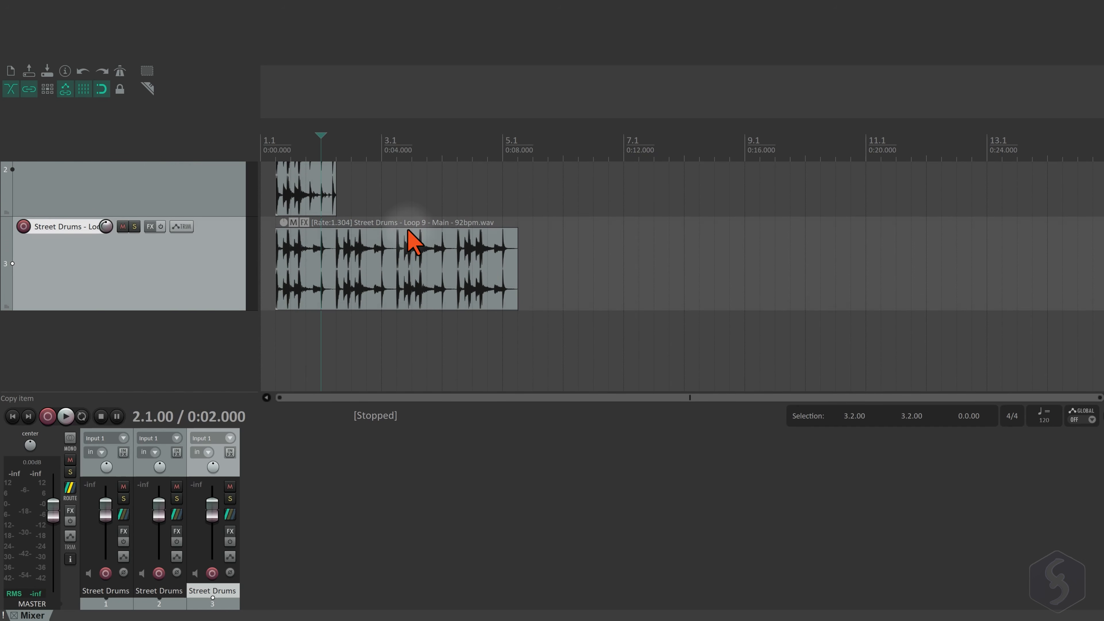
pyautogui.scroll(5, 397, 264)
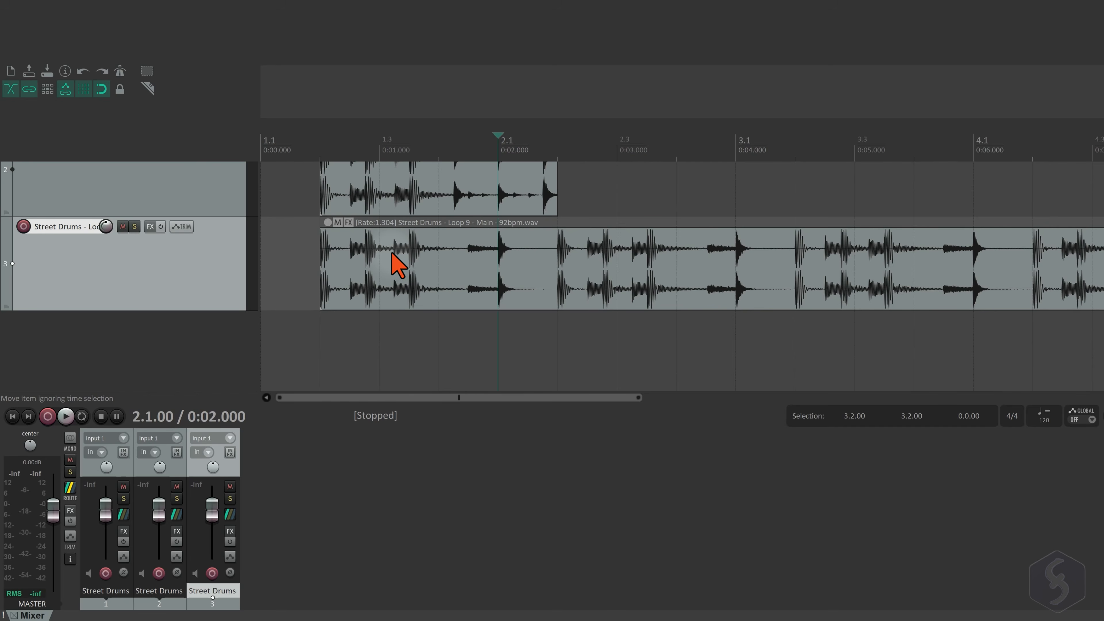
pyautogui.scroll(-3, 396, 261)
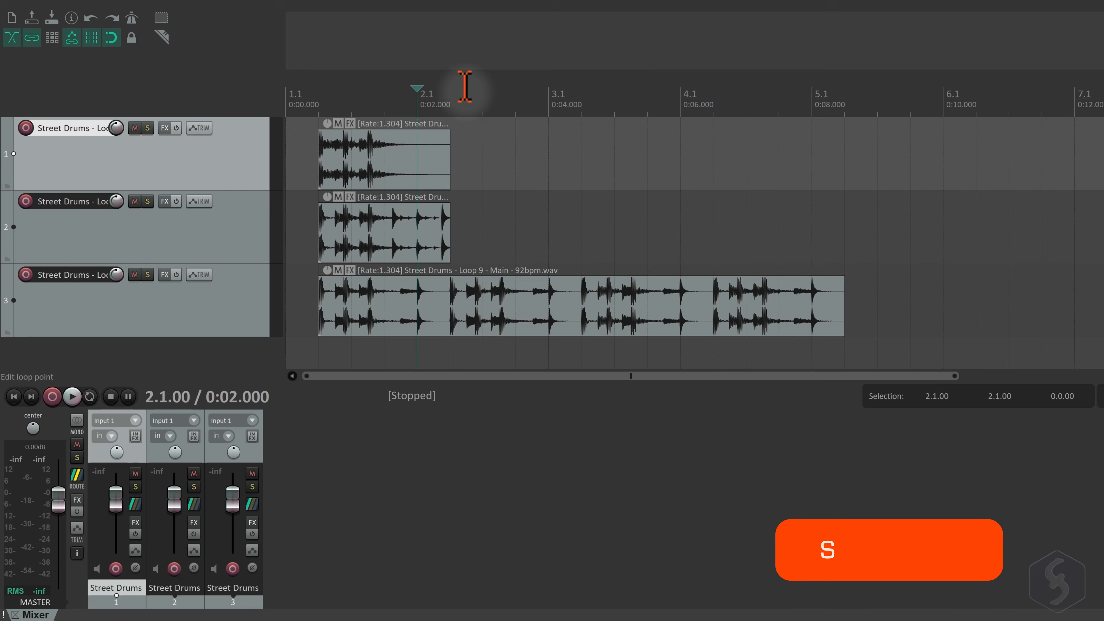
# Place the edit cursor at several points along the timeline, ending at 3.1, and play the project from there.
pyautogui.click(322, 93)
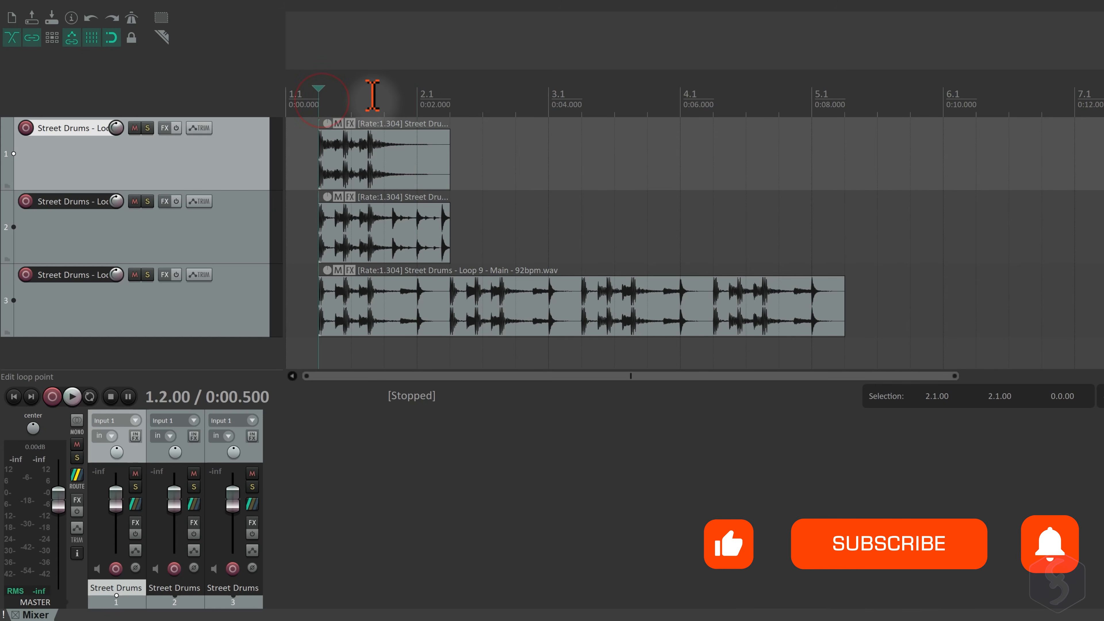
pyautogui.click(386, 94)
pyautogui.click(462, 95)
pyautogui.click(554, 95)
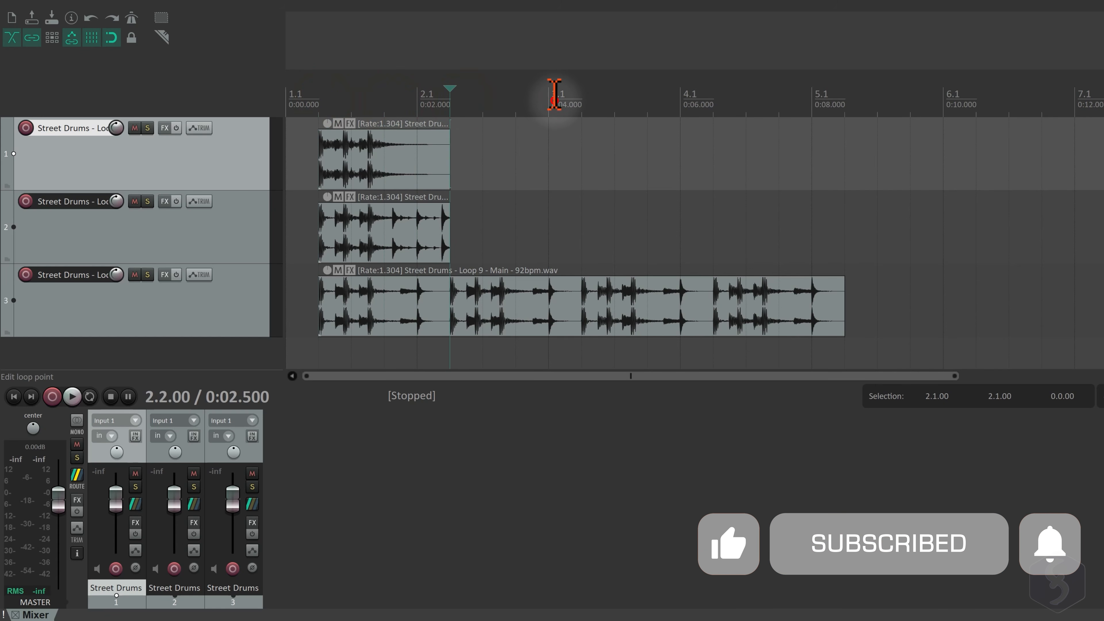
pyautogui.press('space')
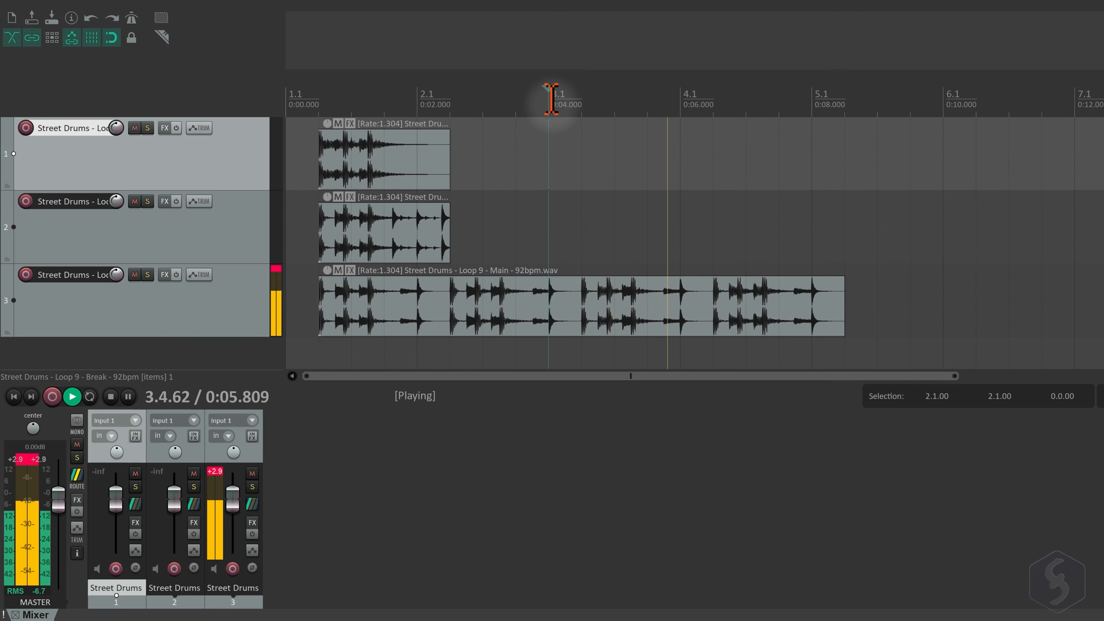
# Stop playback and restart it repeatedly from the edit cursor at 3.1.
pyautogui.press('space')
pyautogui.press('space')
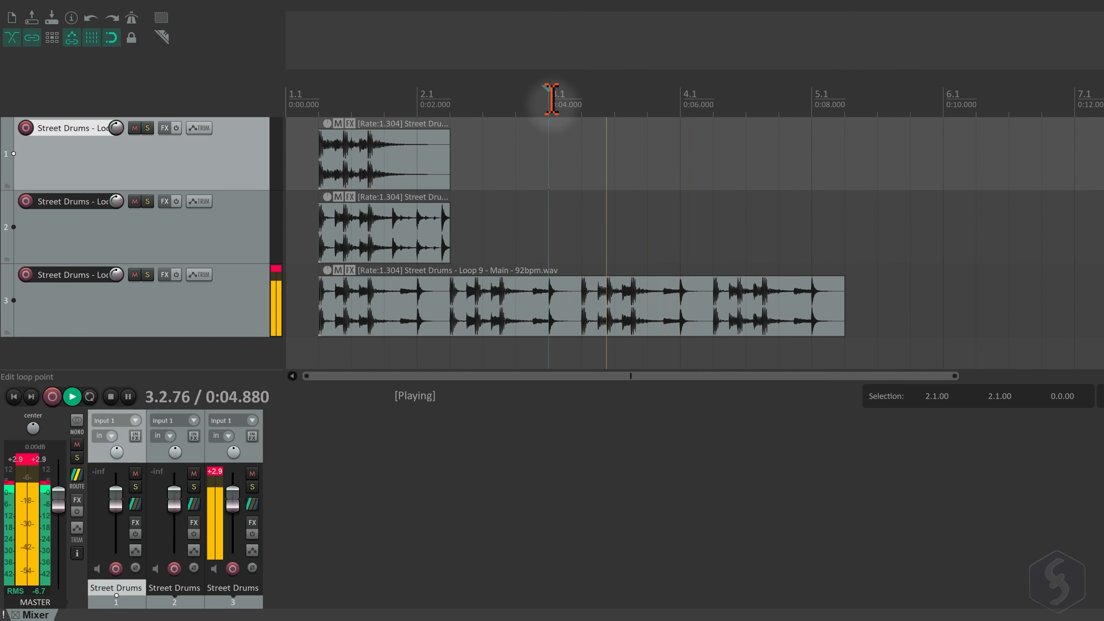
pyautogui.press('space')
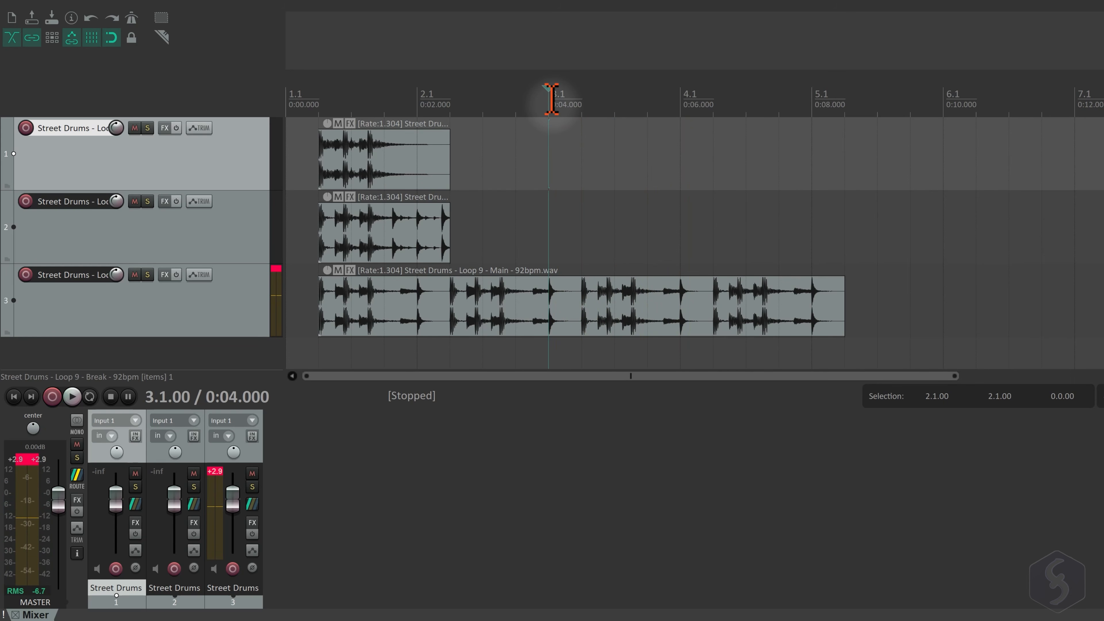
pyautogui.press('space')
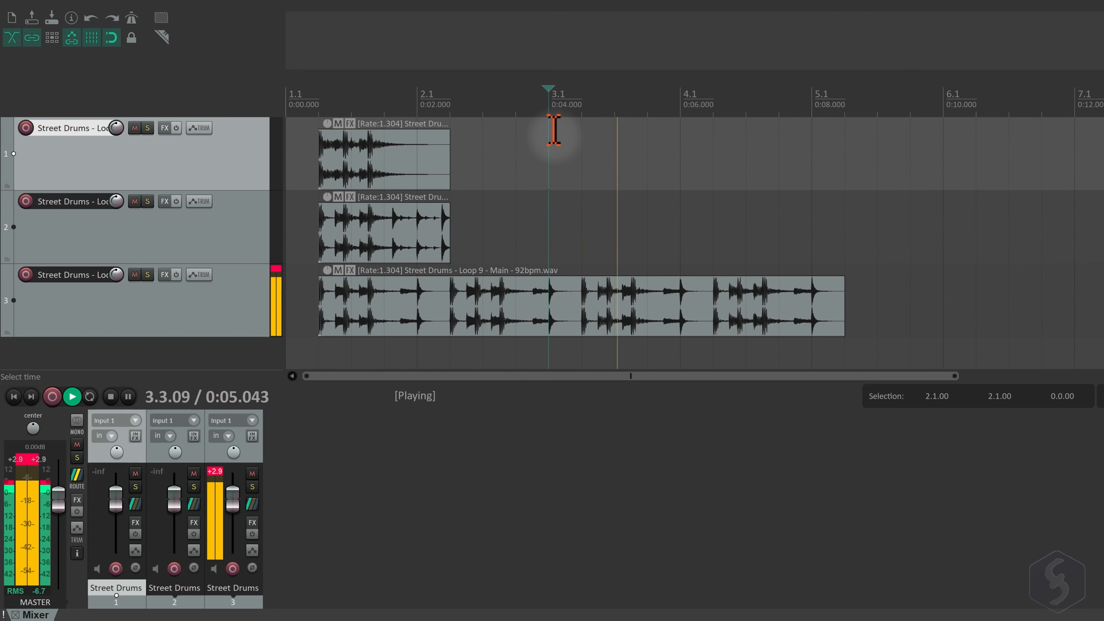
# Pause and resume the project's playback twice.
pyautogui.hotkey('ctrl', 'space')
pyautogui.press('space')
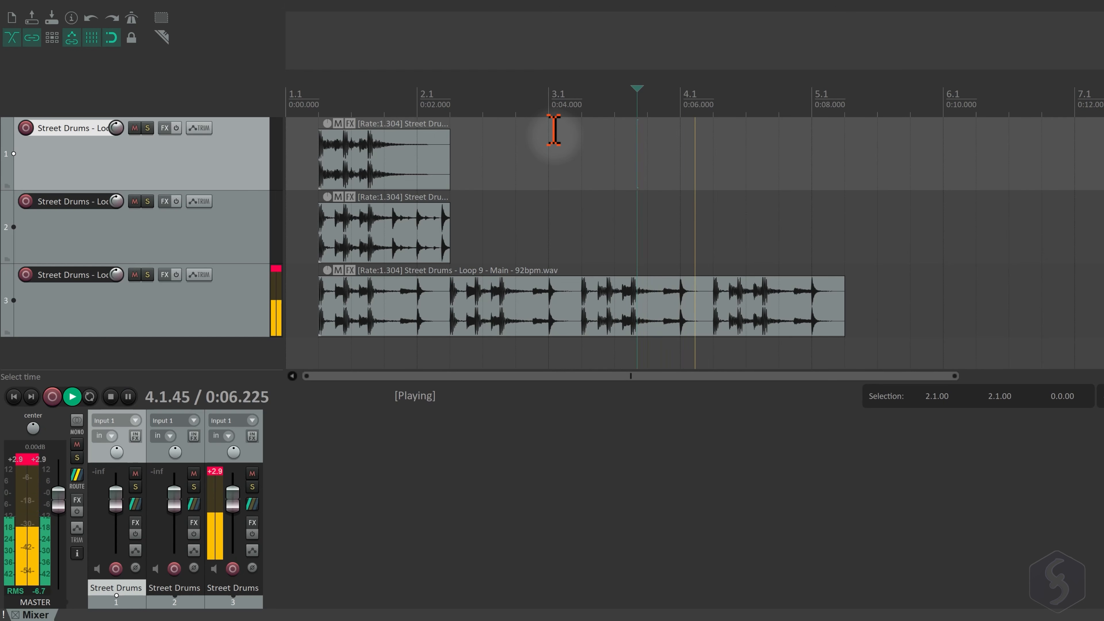
pyautogui.hotkey('ctrl', 'space')
pyautogui.press('space')
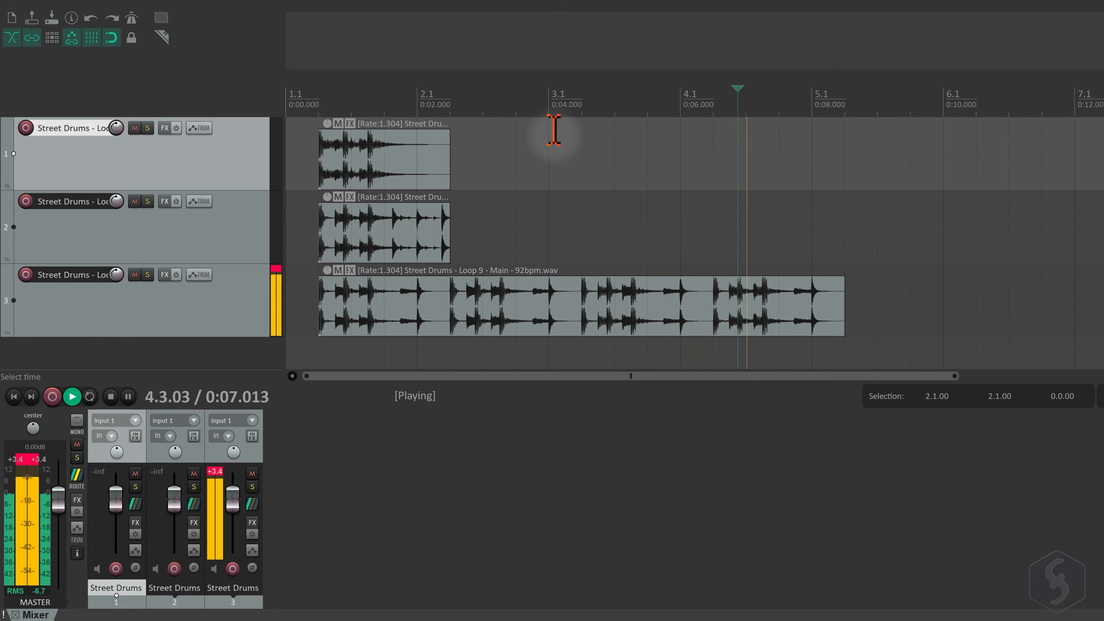
# Move the edit cursor to 1.2 and play a time selection from 1.2.00 to 2.2.00 with repeat enabled.
pyautogui.click(335, 87)
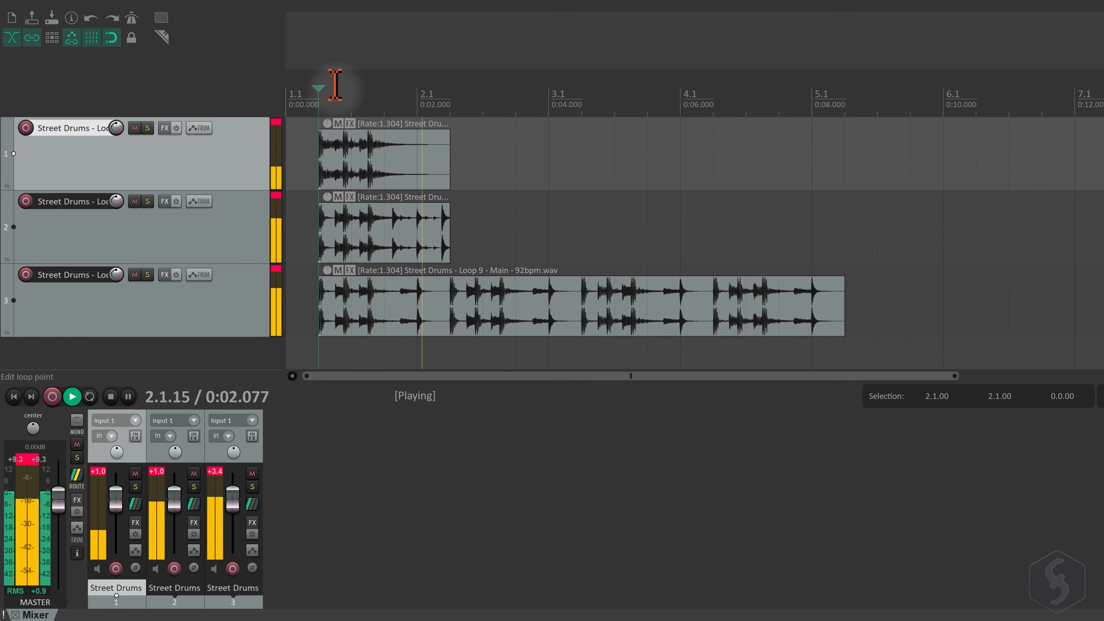
pyautogui.press('space')
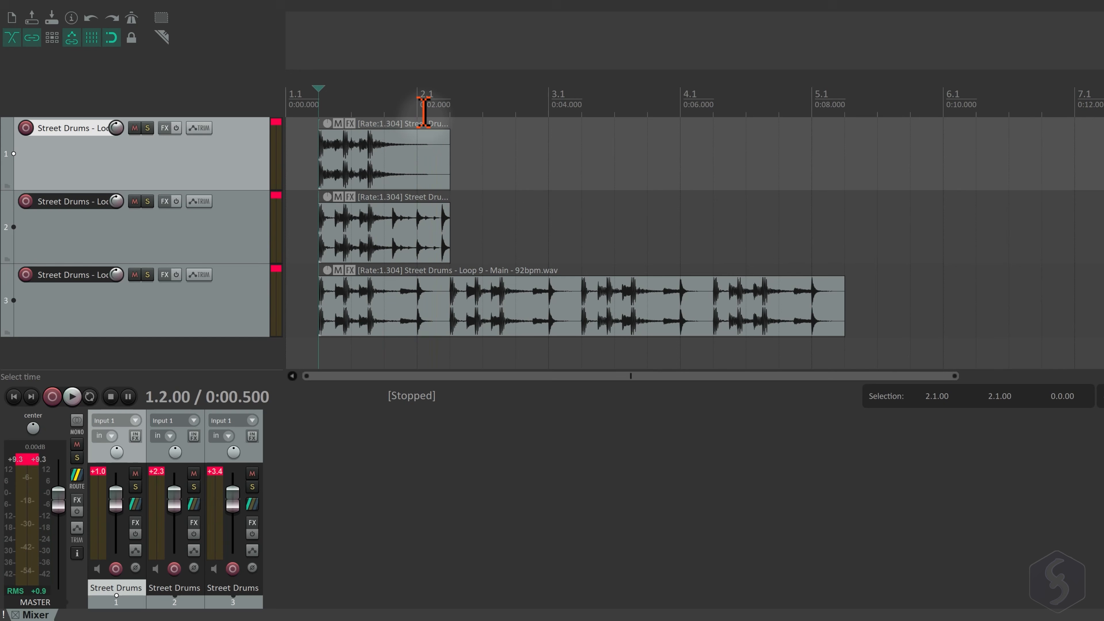
pyautogui.moveTo(319, 101); pyautogui.dragTo(450, 102)
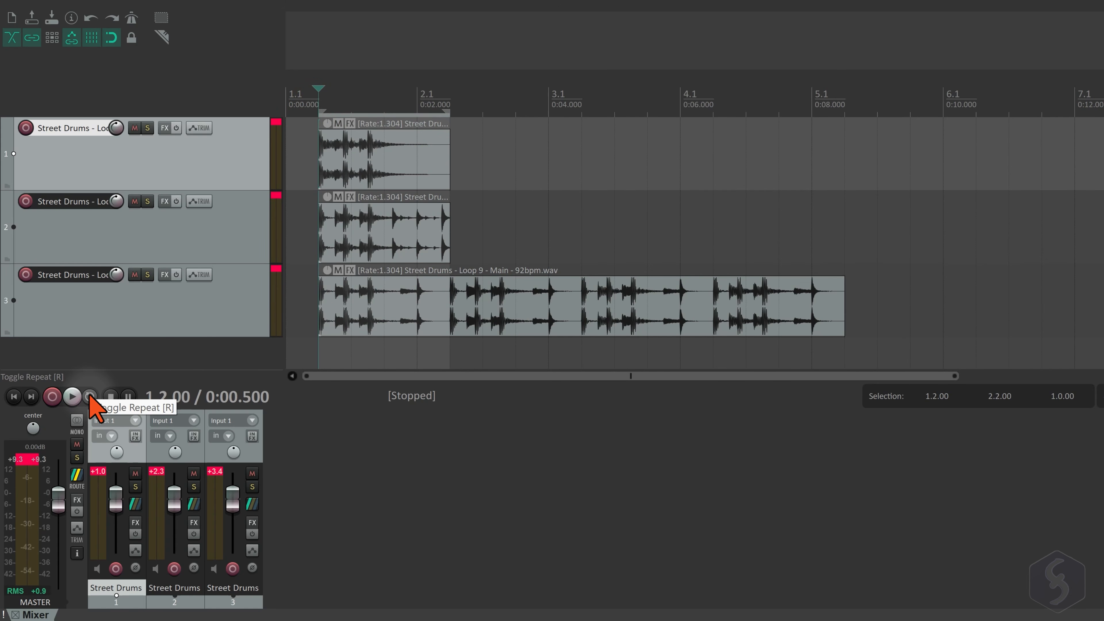
pyautogui.press('space')
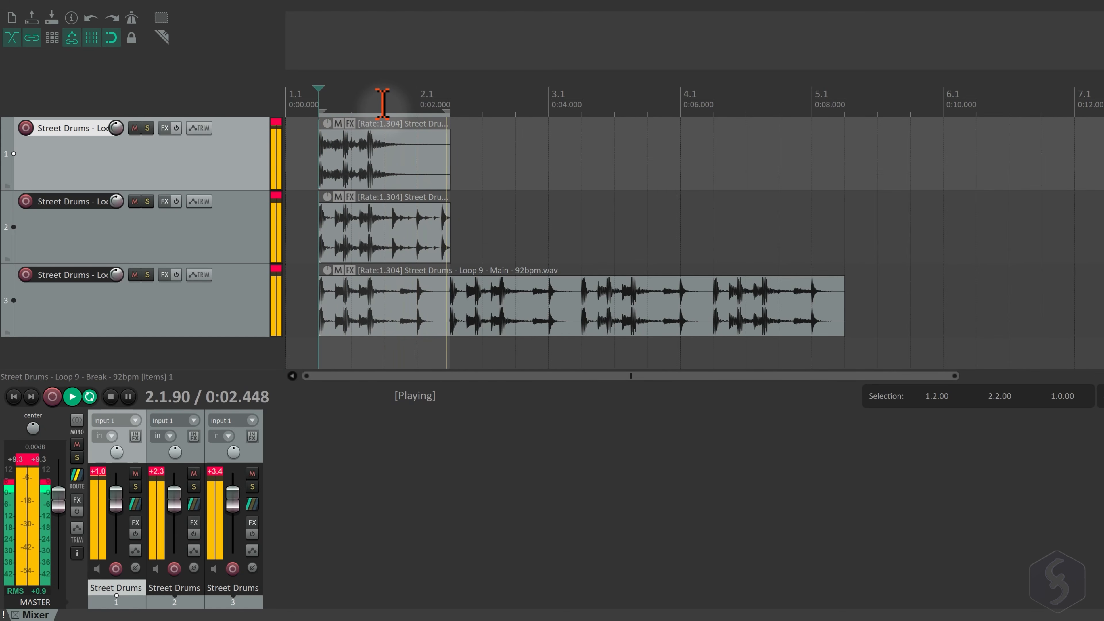
pyautogui.press('space')
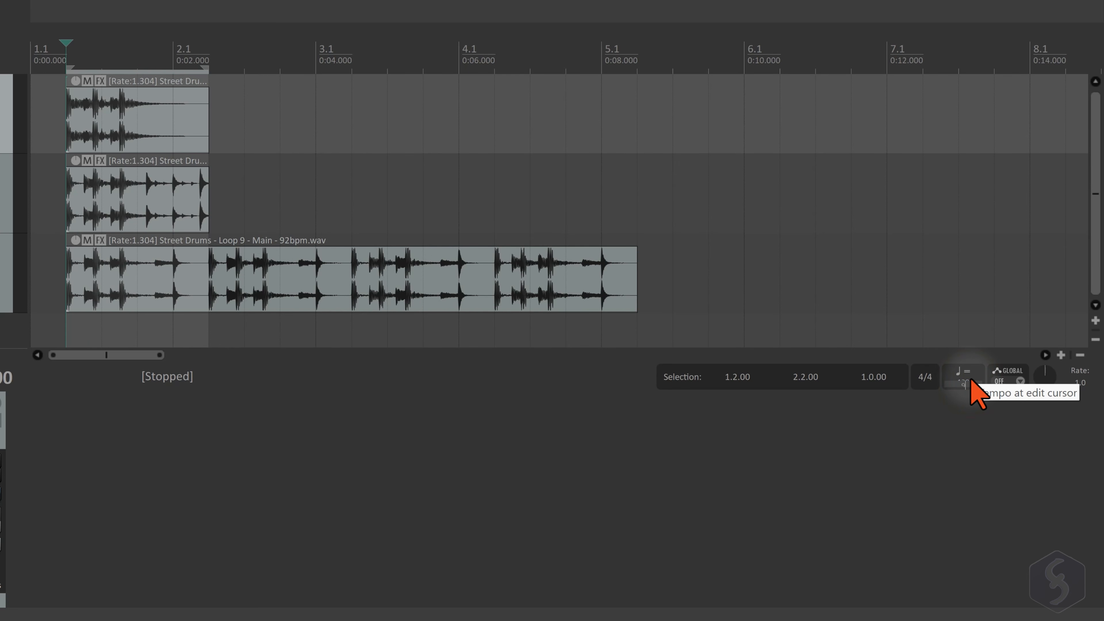
# Set the project tempo to 92 BPM and play back the selected section.
pyautogui.write('92')
pyautogui.press('Return')
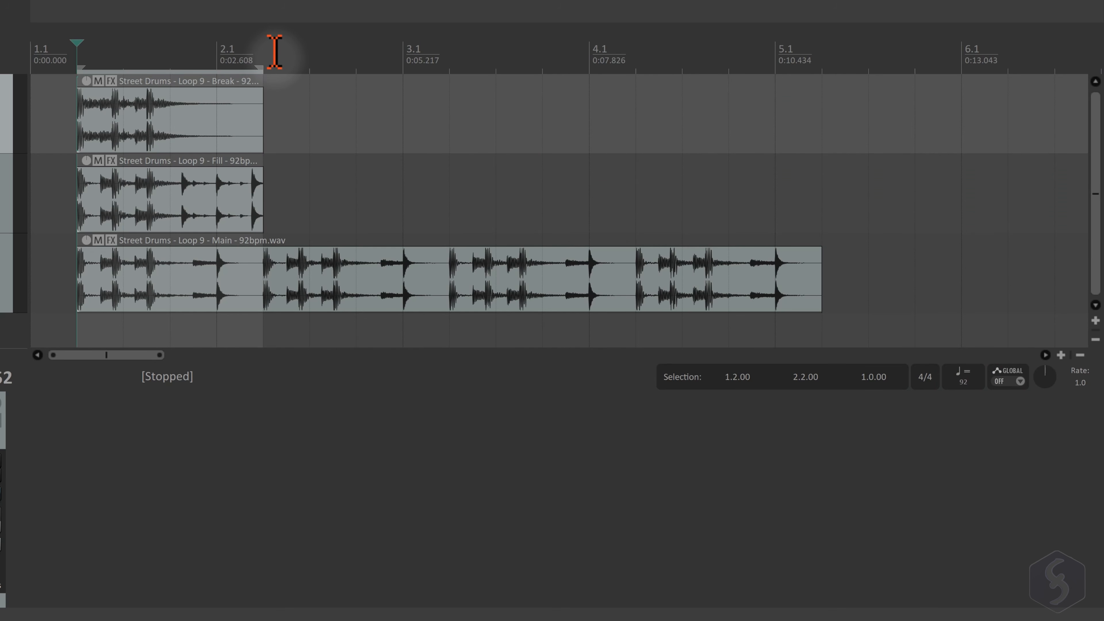
pyautogui.press('space')
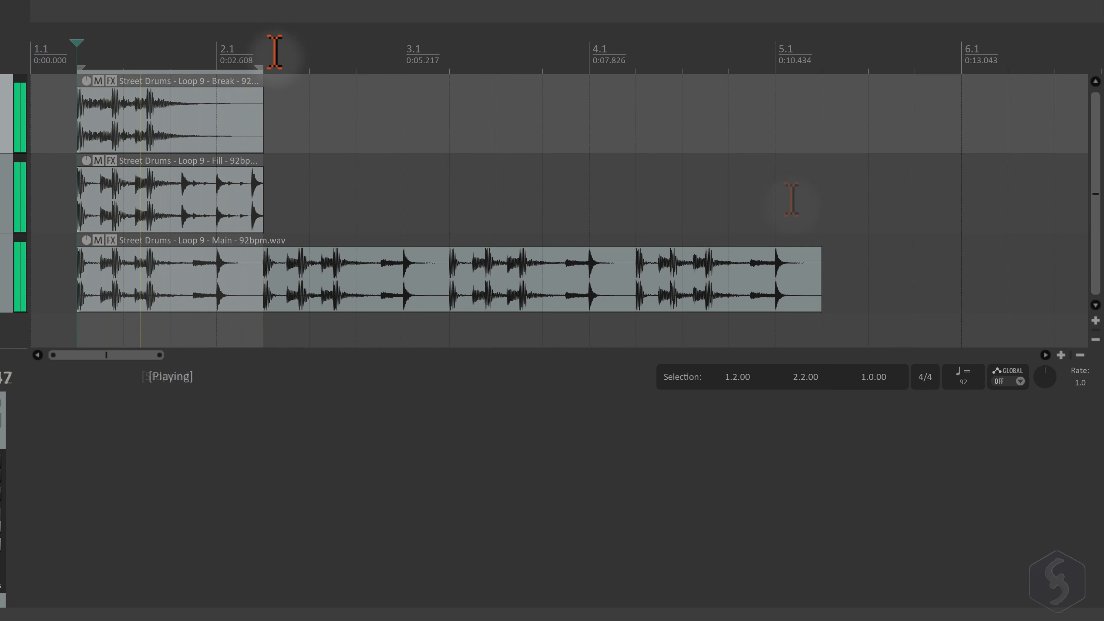
pyautogui.press('space')
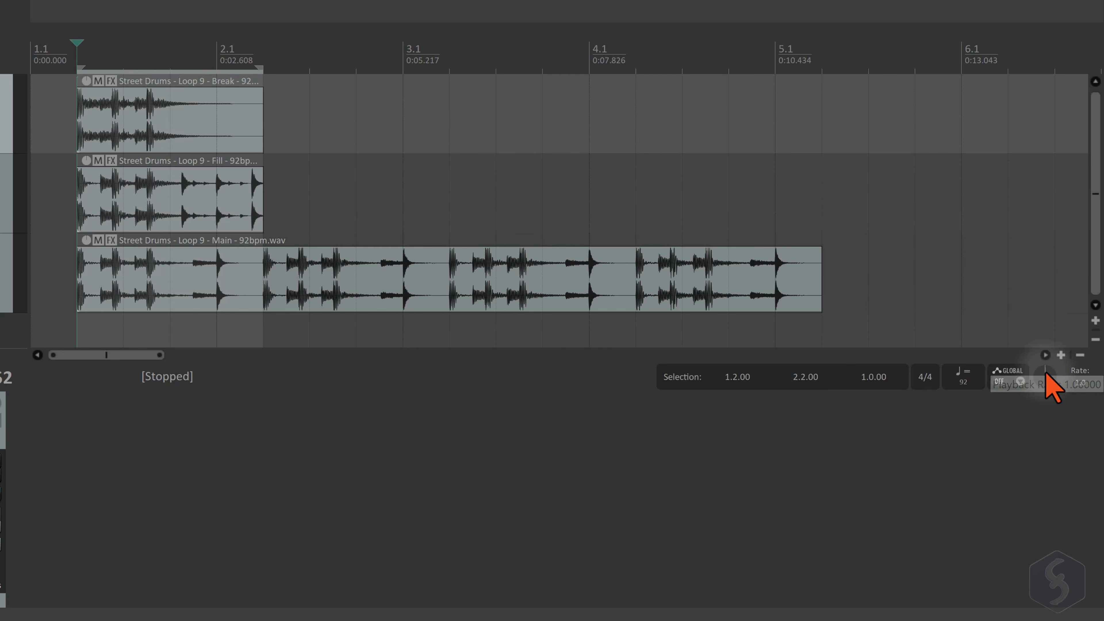
# Try out the playback rate control and clear the time selection around the first bar of the loops.
pyautogui.moveTo(1045, 371); pyautogui.dragTo(1046, 345)
pyautogui.press('space')
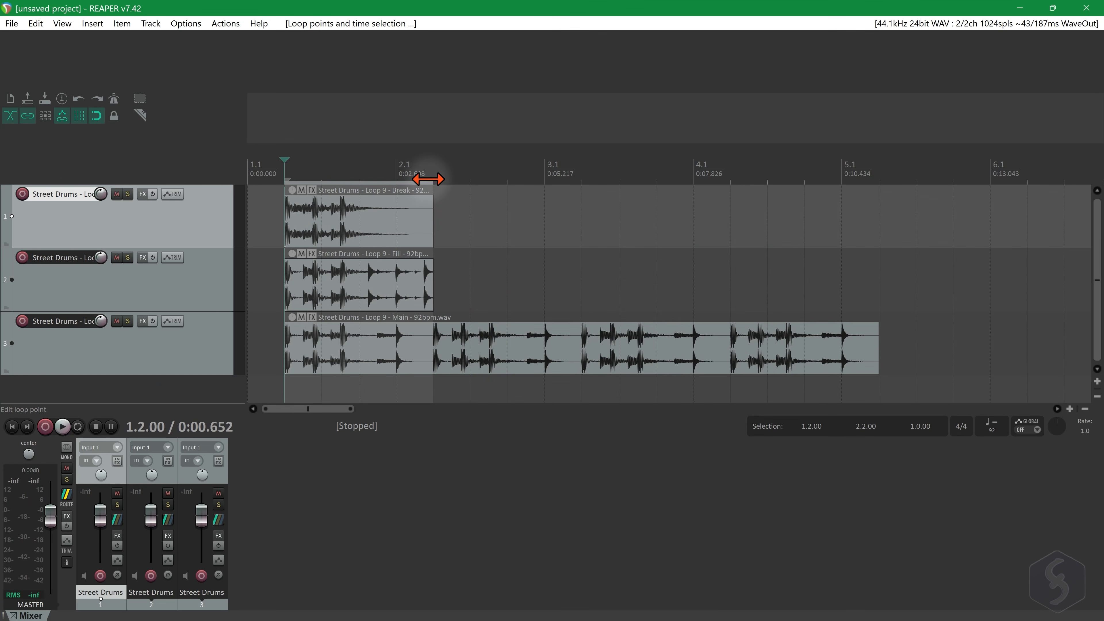
pyautogui.moveTo(263, 66); pyautogui.dragTo(73, 64)
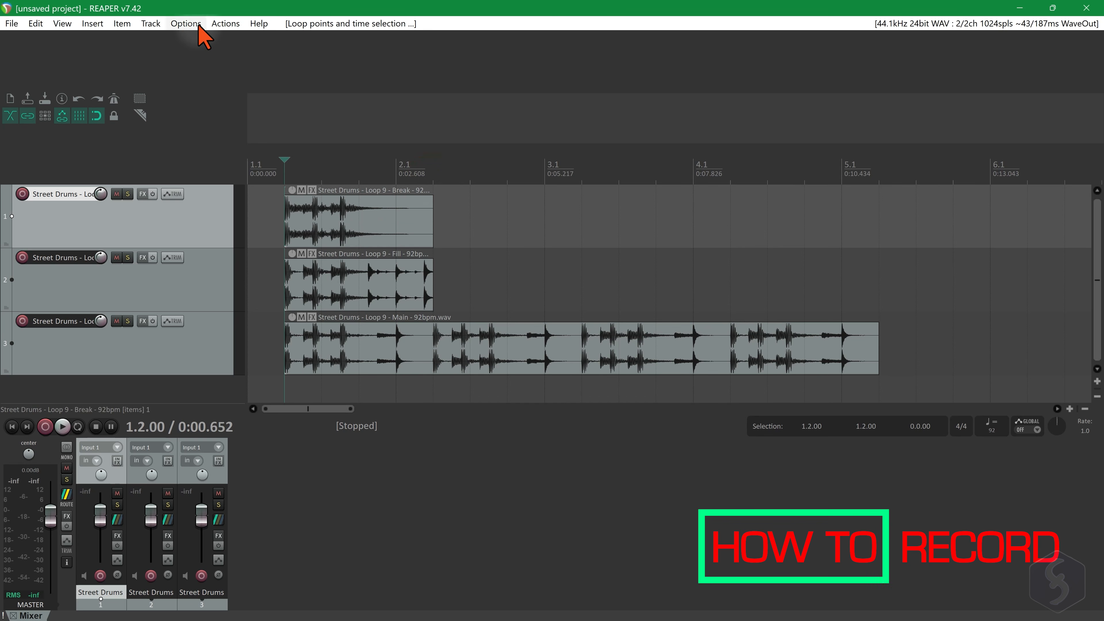
# Open REAPER's Preferences.
pyautogui.click(185, 24)
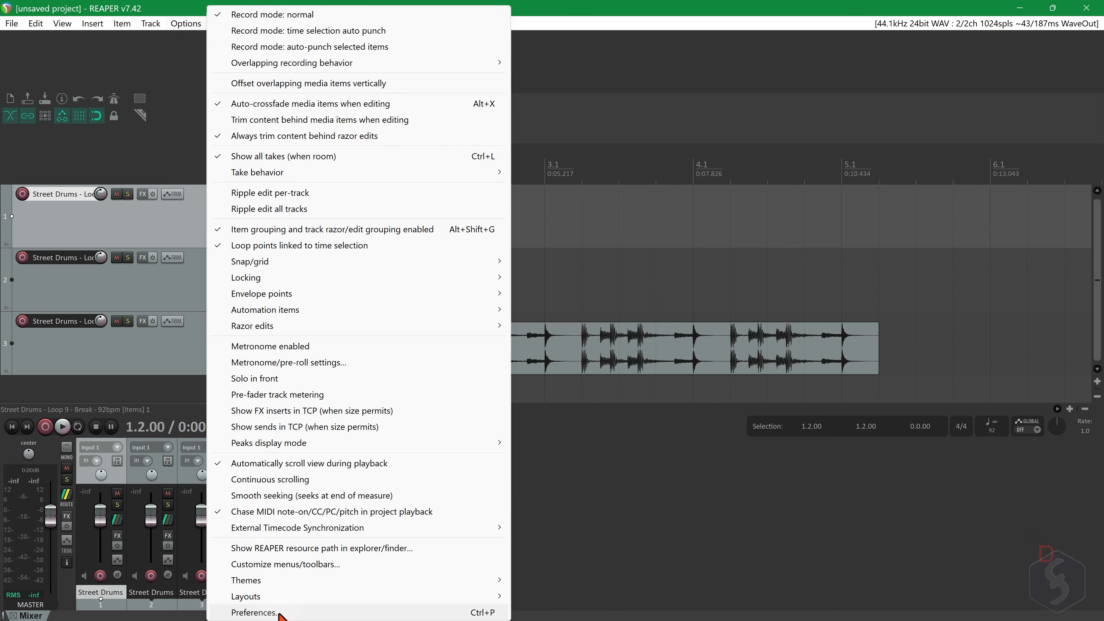
pyautogui.click(254, 613)
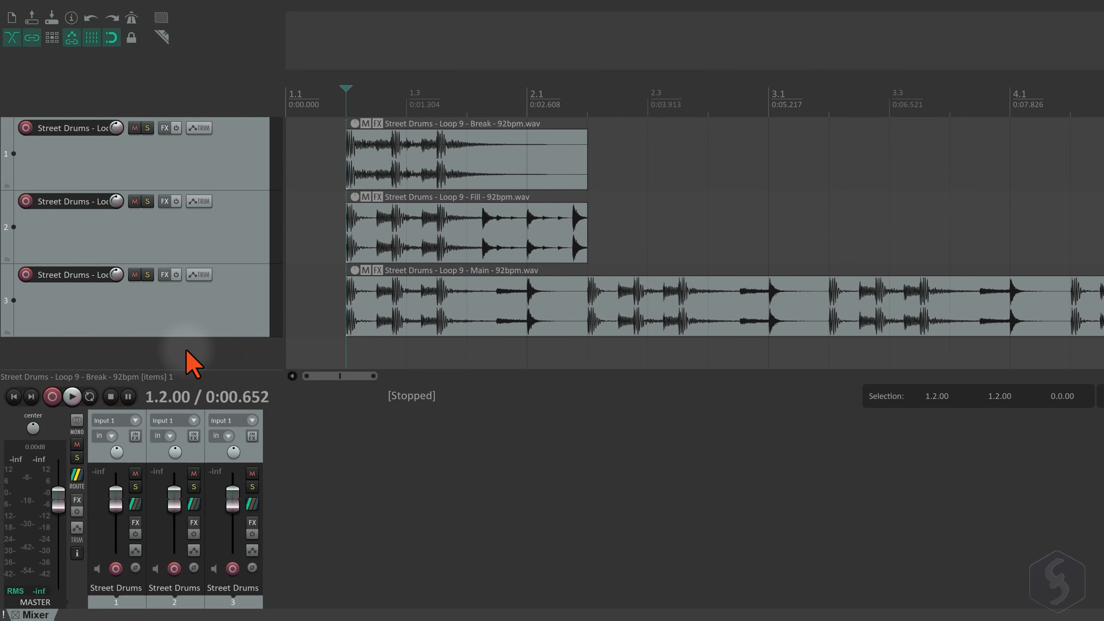
# Insert a new empty track and move it below the three drum tracks.
pyautogui.rightClick(191, 362)
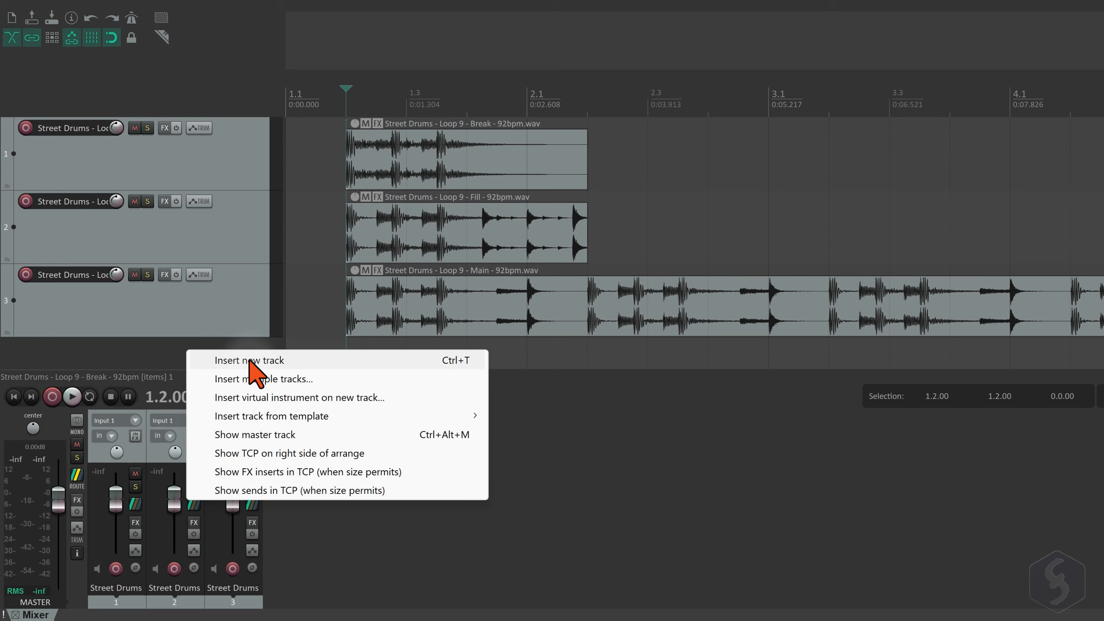
pyautogui.click(304, 361)
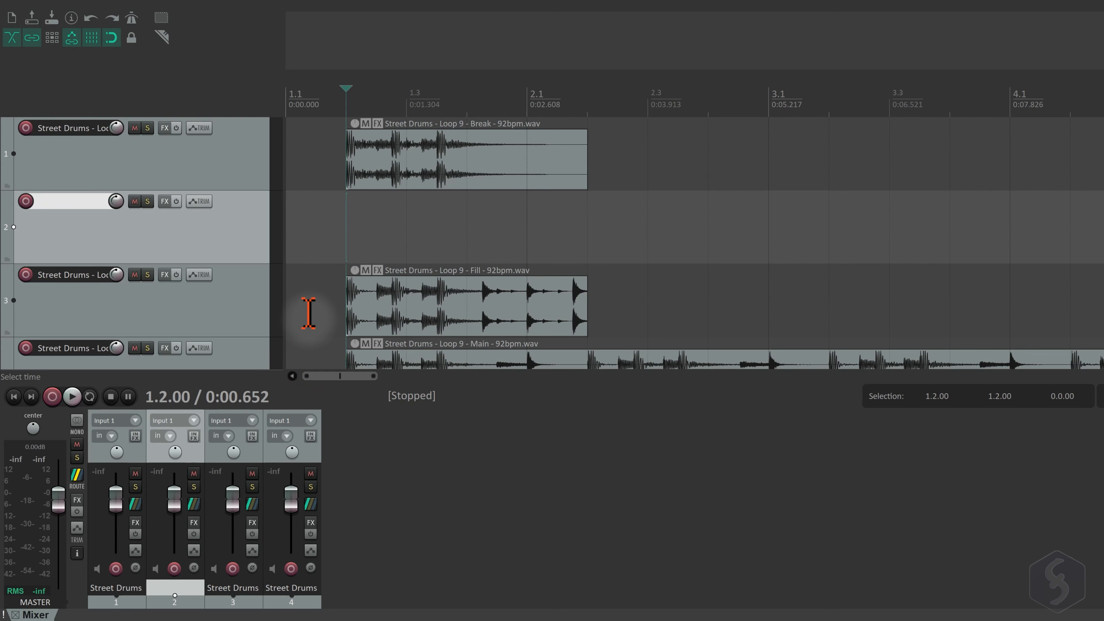
pyautogui.moveTo(216, 247); pyautogui.dragTo(220, 353)
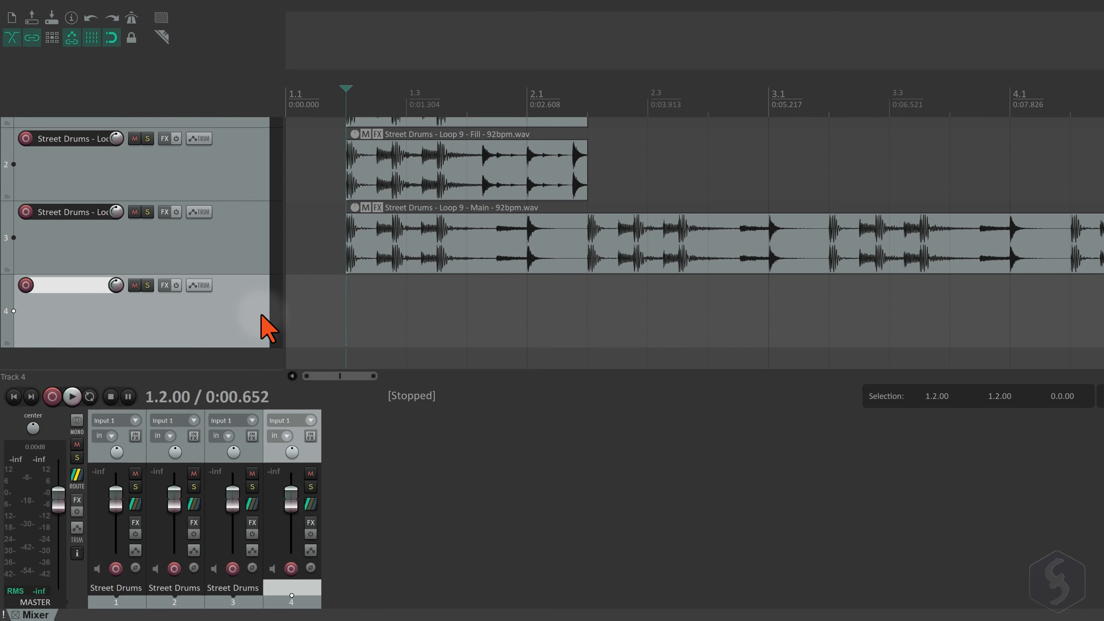
# Arm the new track 4 for recording and set its input to stereo Input 1 / Input 2.
pyautogui.click(26, 285)
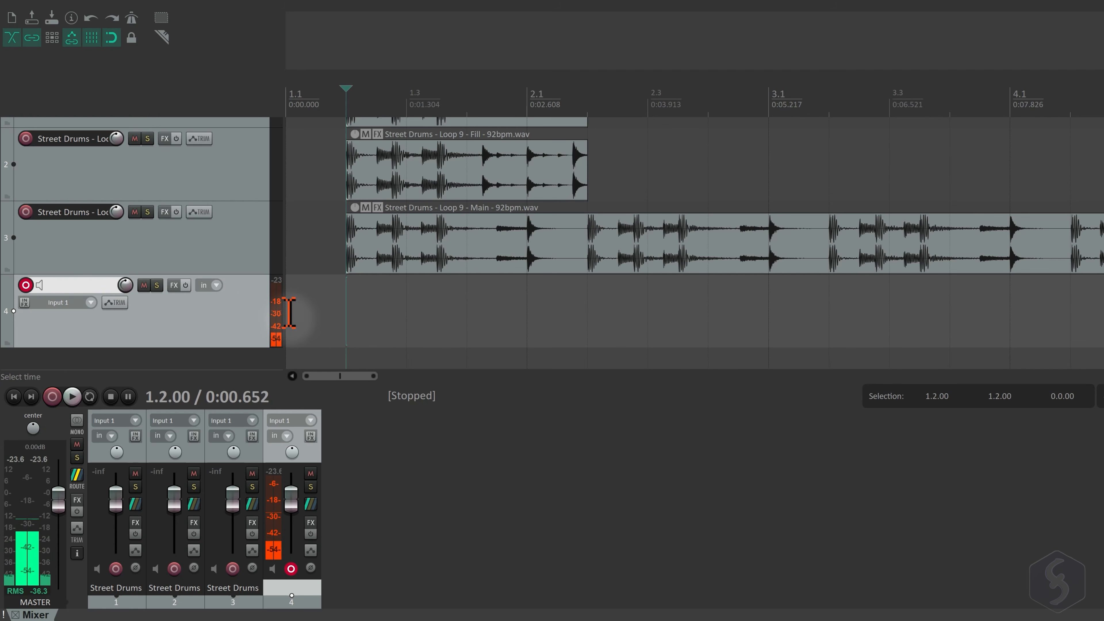
pyautogui.click(91, 302)
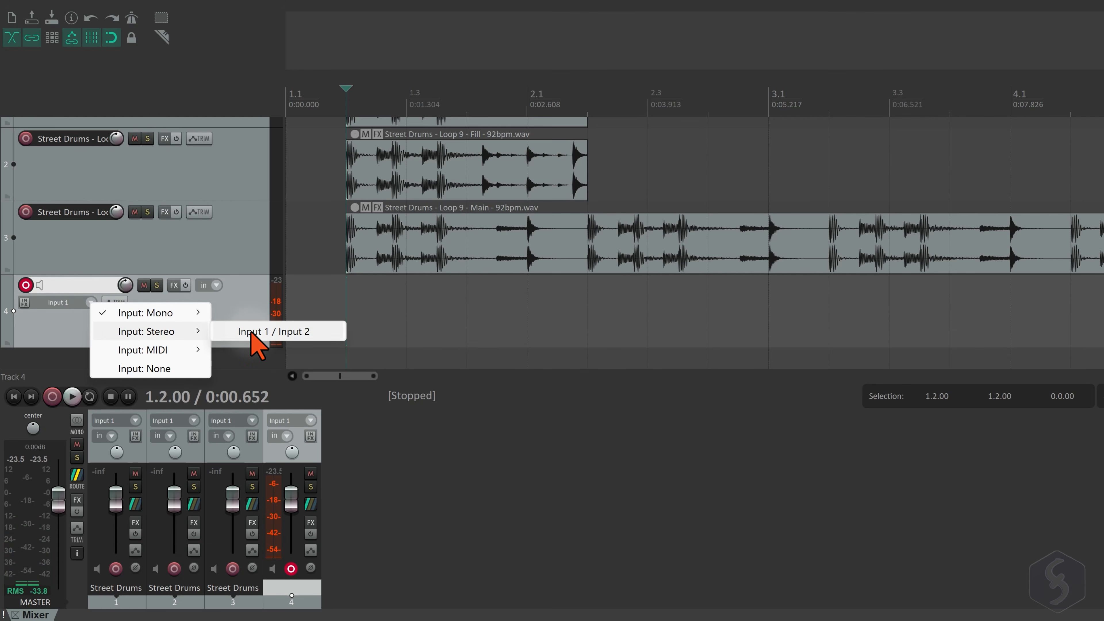
pyautogui.click(256, 333)
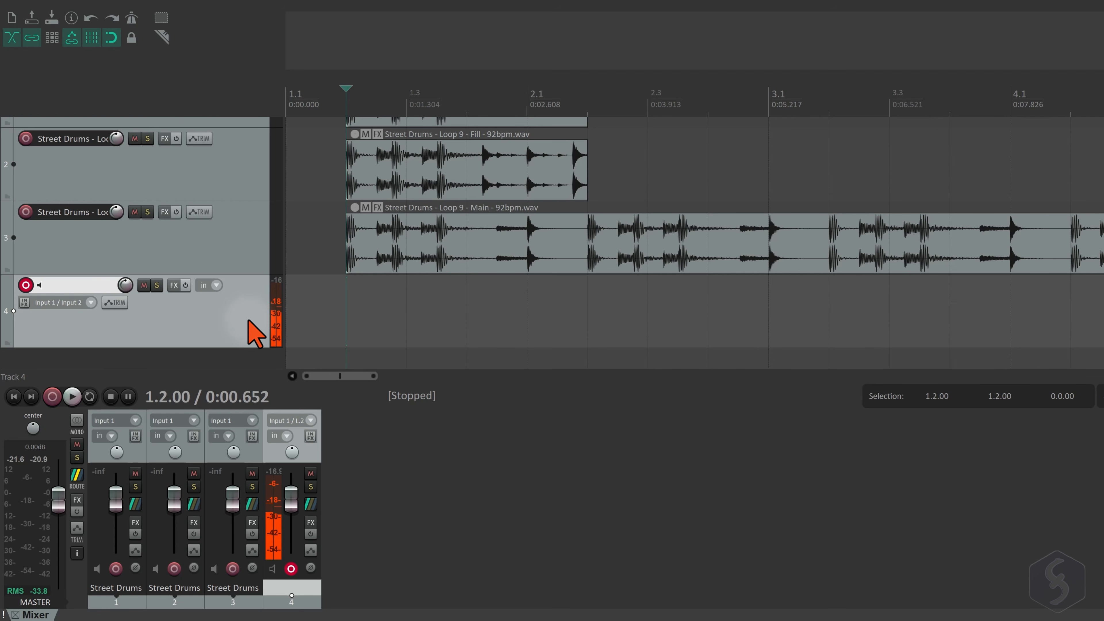
# Record a take on track 4 starting from the edit cursor at 1.2, ending the recording and playback.
pyautogui.click(428, 108)
pyautogui.click(338, 103)
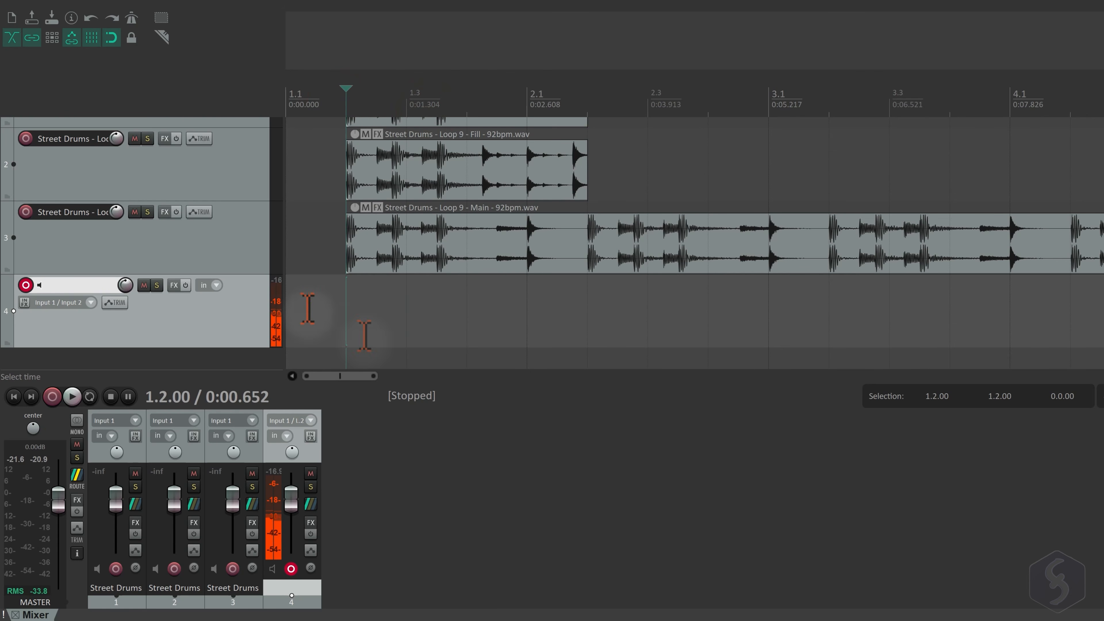
pyautogui.click(53, 396)
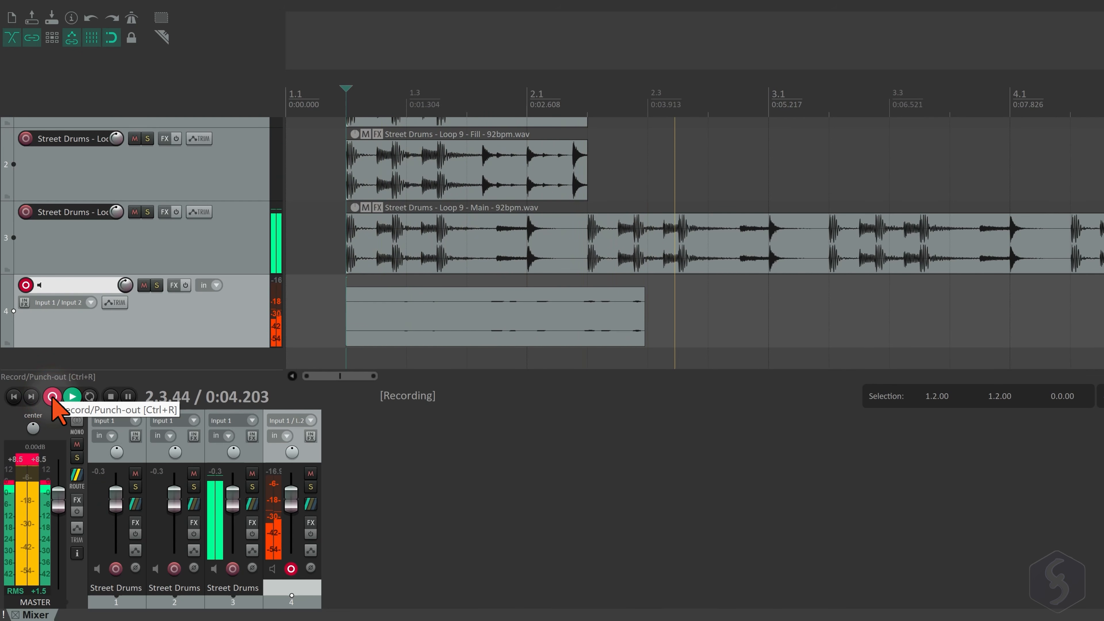
pyautogui.click(52, 396)
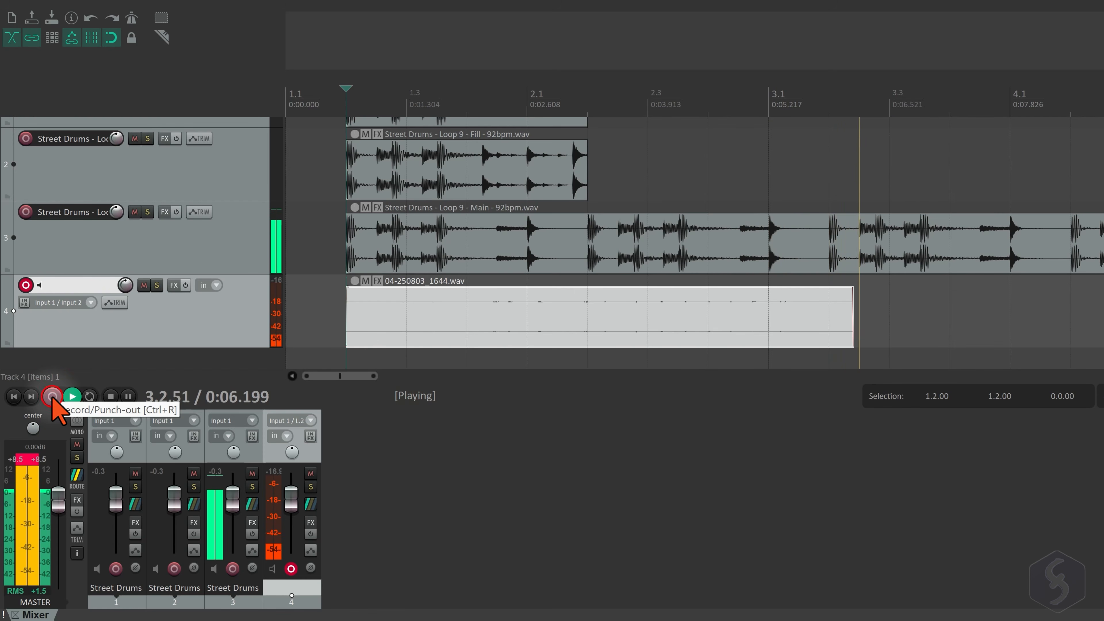
pyautogui.scroll(-1, 412, 315)
pyautogui.press('space')
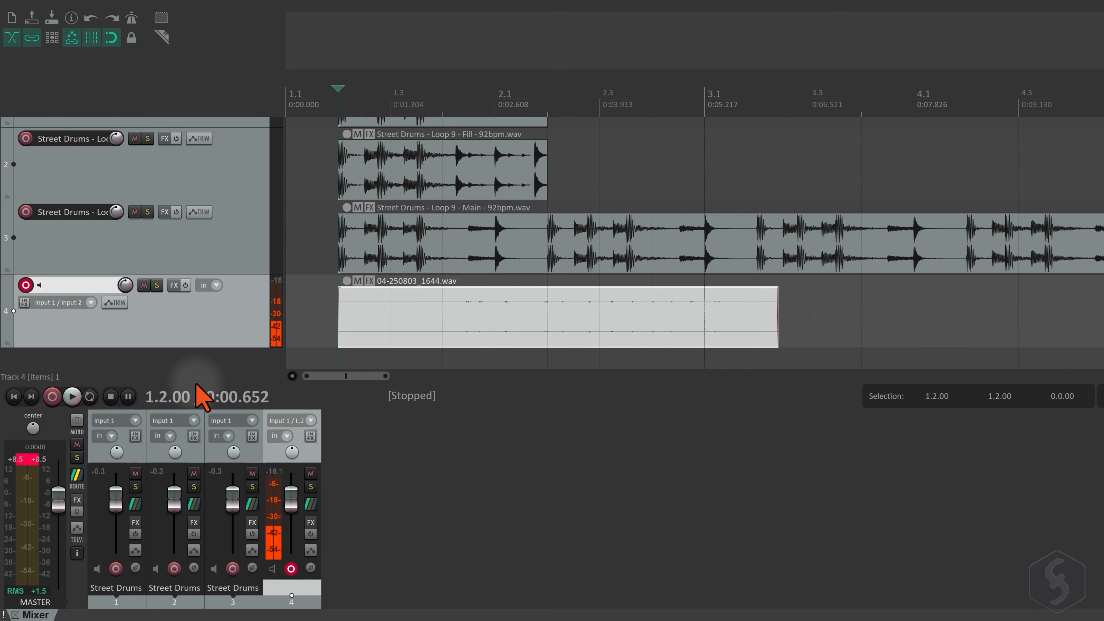
# Hide the Transport and show it again.
pyautogui.hotkey('ctrl', 'alt', 't')
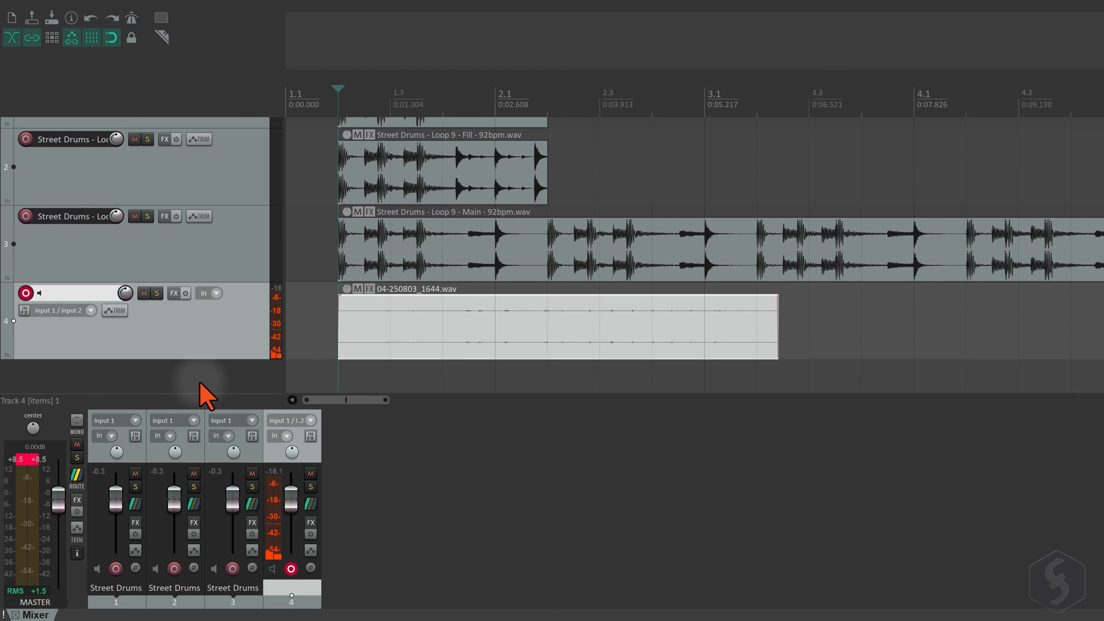
pyautogui.hotkey('ctrl', 'alt', 't')
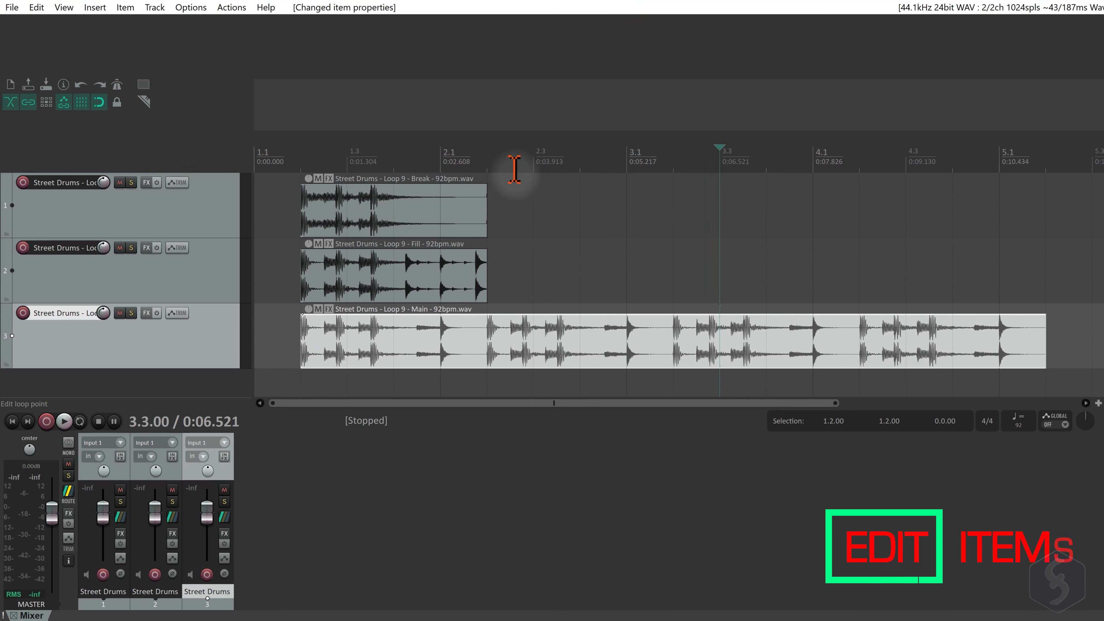
# Move the Street Drums Break item from track 1 to track 2 after the Fill item, starting at 2.3.
pyautogui.click(393, 266)
pyautogui.click(405, 213)
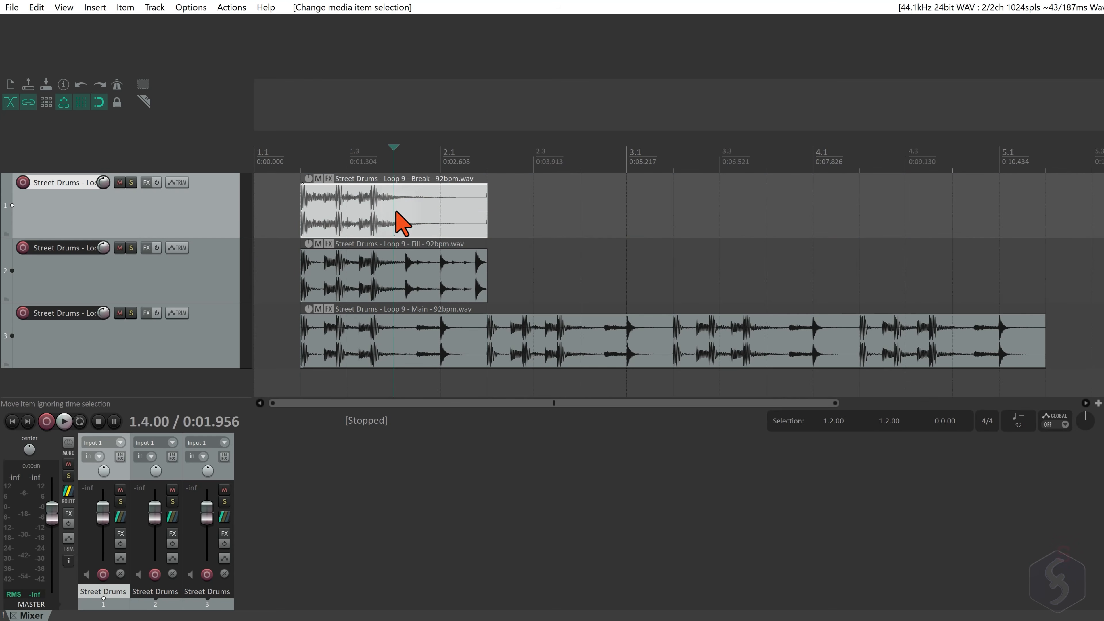
pyautogui.moveTo(364, 223); pyautogui.dragTo(595, 270)
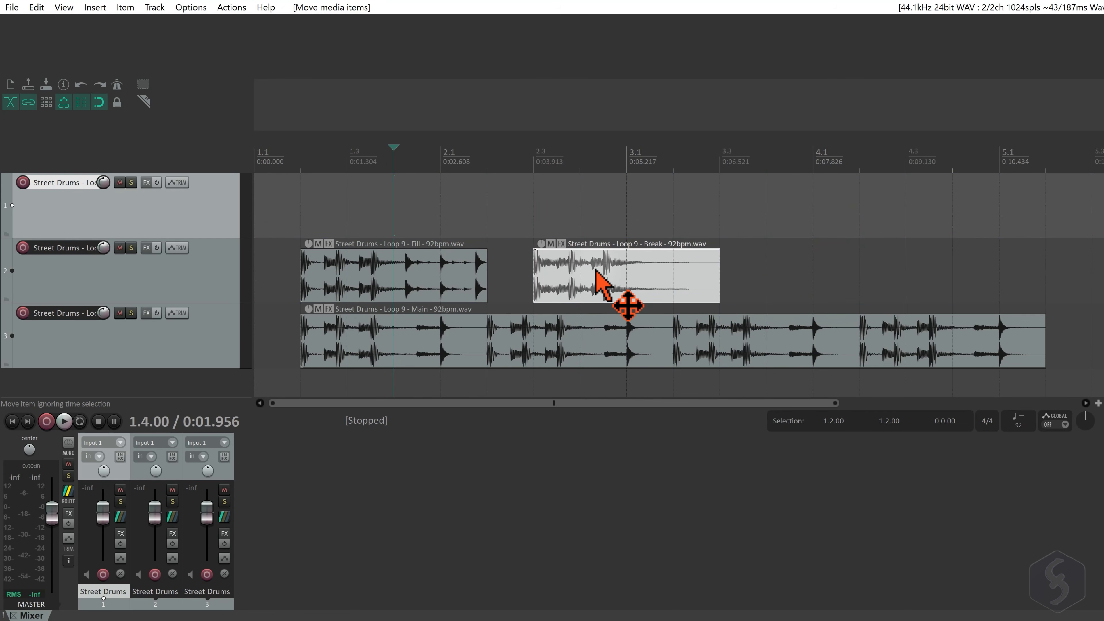
pyautogui.click(583, 274)
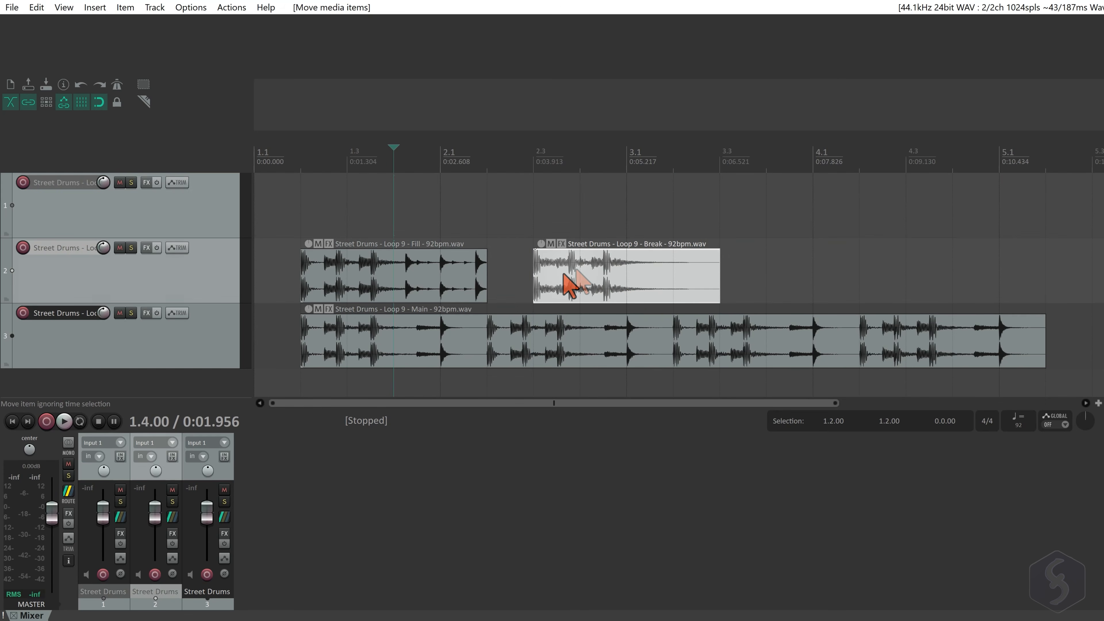
# Open the Snap/Grid Settings.
pyautogui.click(191, 7)
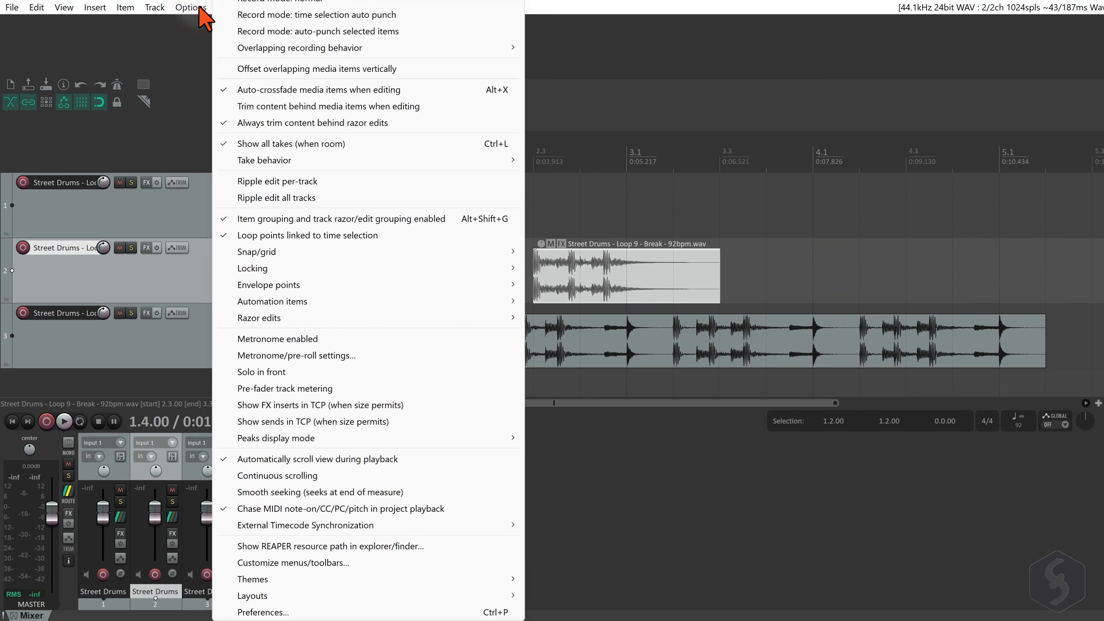
pyautogui.moveTo(298, 251)
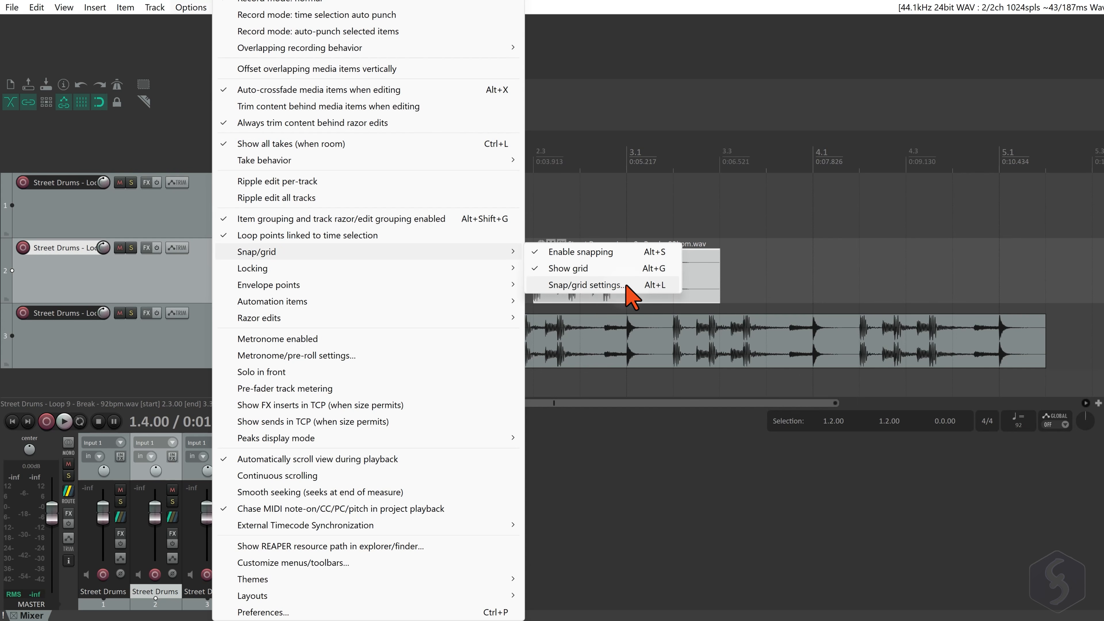
pyautogui.click(617, 286)
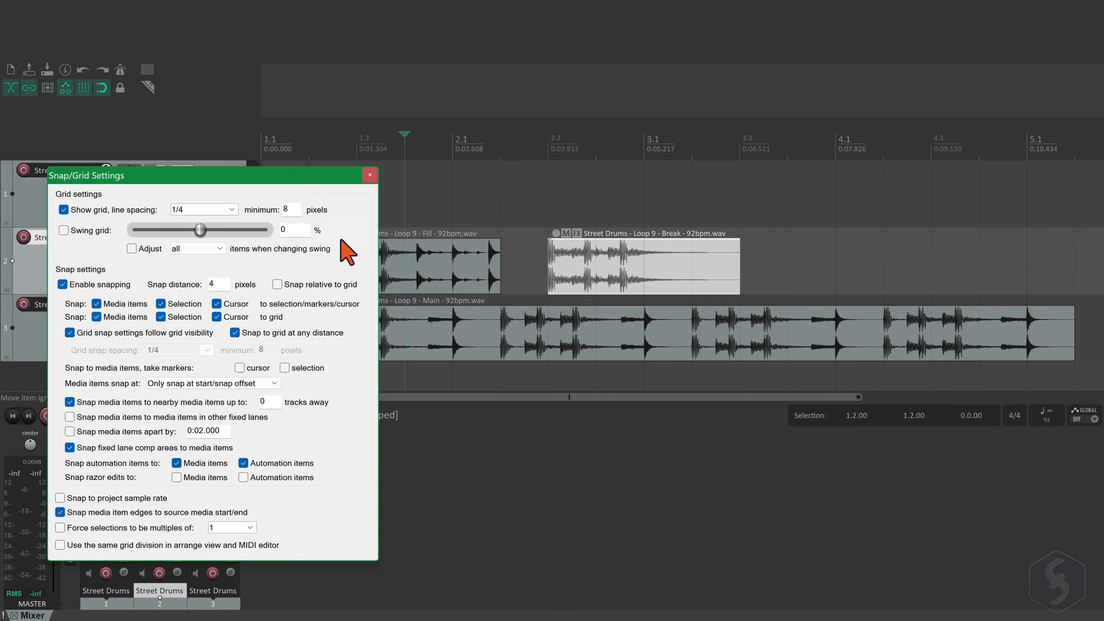
# Set the grid line spacing to 1/8 and try the snapping by shifting the Break item back and forth along track 2.
pyautogui.click(232, 211)
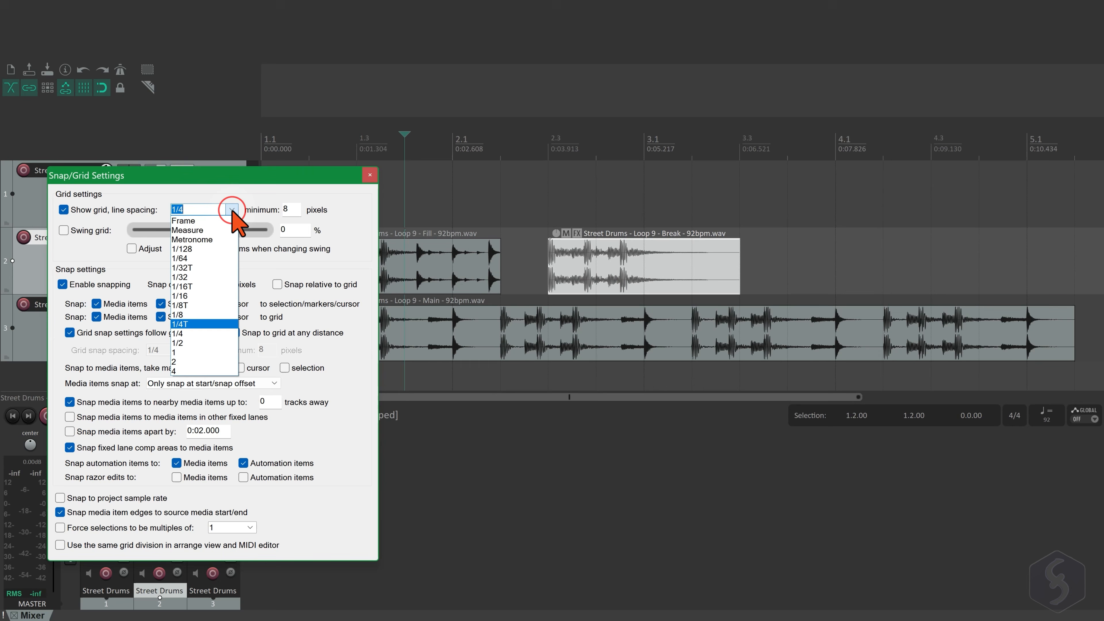
pyautogui.click(200, 313)
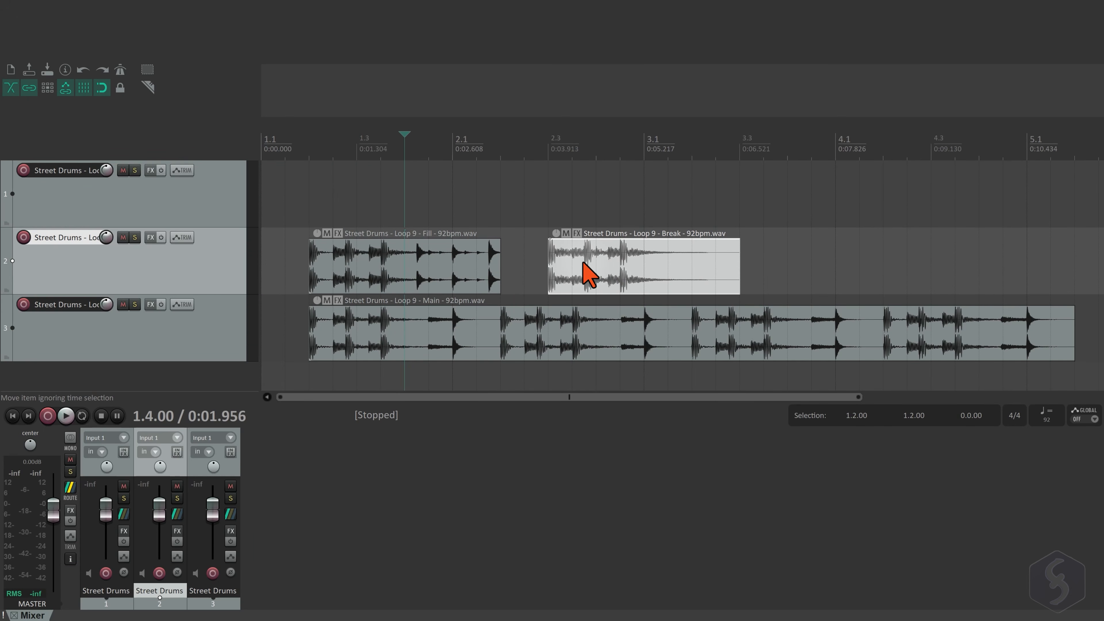
pyautogui.moveTo(582, 268); pyautogui.dragTo(676, 261)
pyautogui.moveTo(677, 261); pyautogui.dragTo(616, 256)
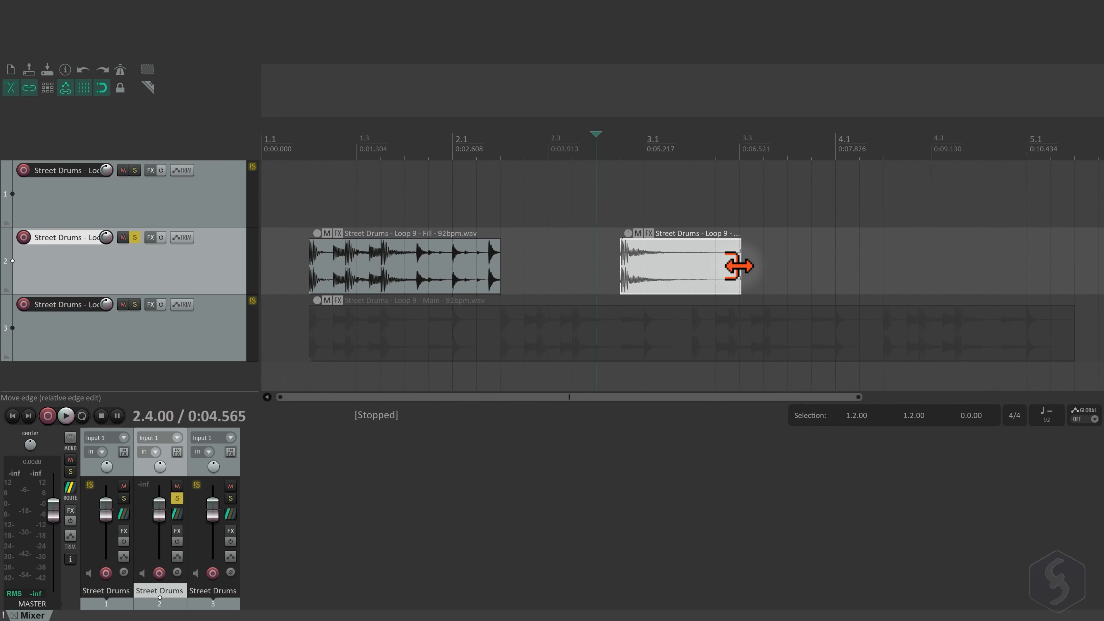
# Extend the end of the Break item on track 2 to 5.1.50 so its source loops, and play it back.
pyautogui.moveTo(739, 266); pyautogui.dragTo(1060, 257)
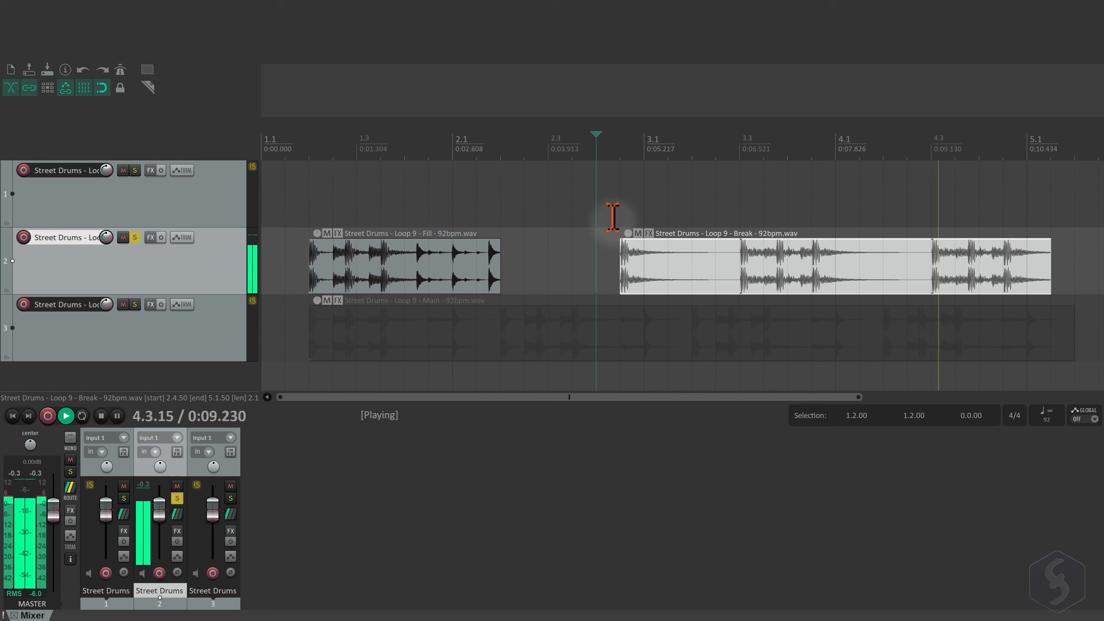
pyautogui.press('space')
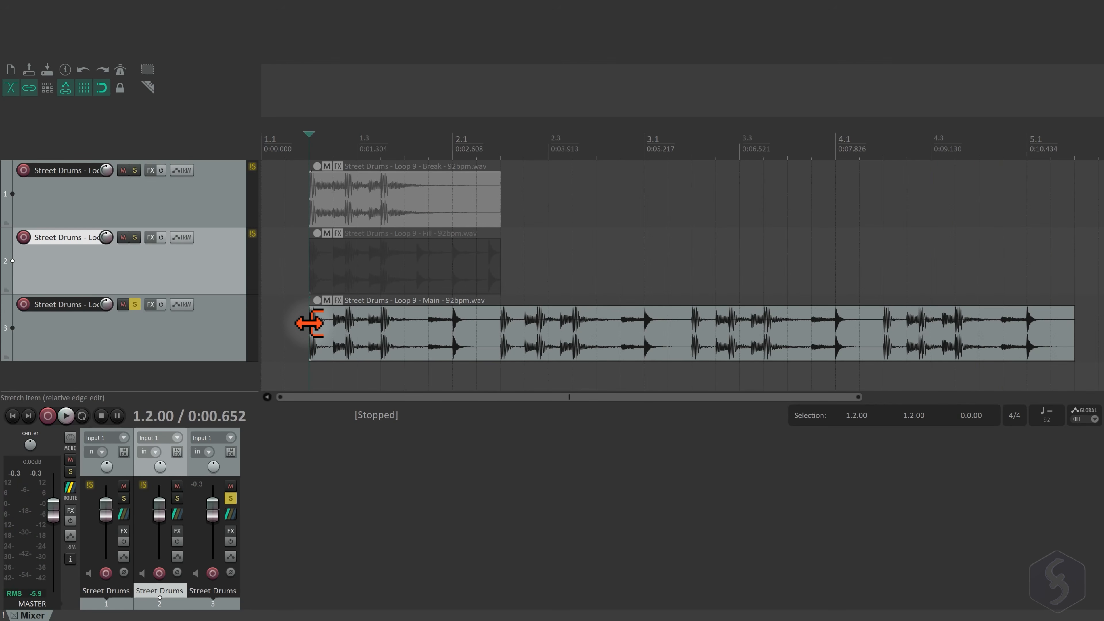
# Time-stretch the Main item on track 3 by moving its start to 3.1 with the end fixed, and play it back.
pyautogui.click(308, 323)
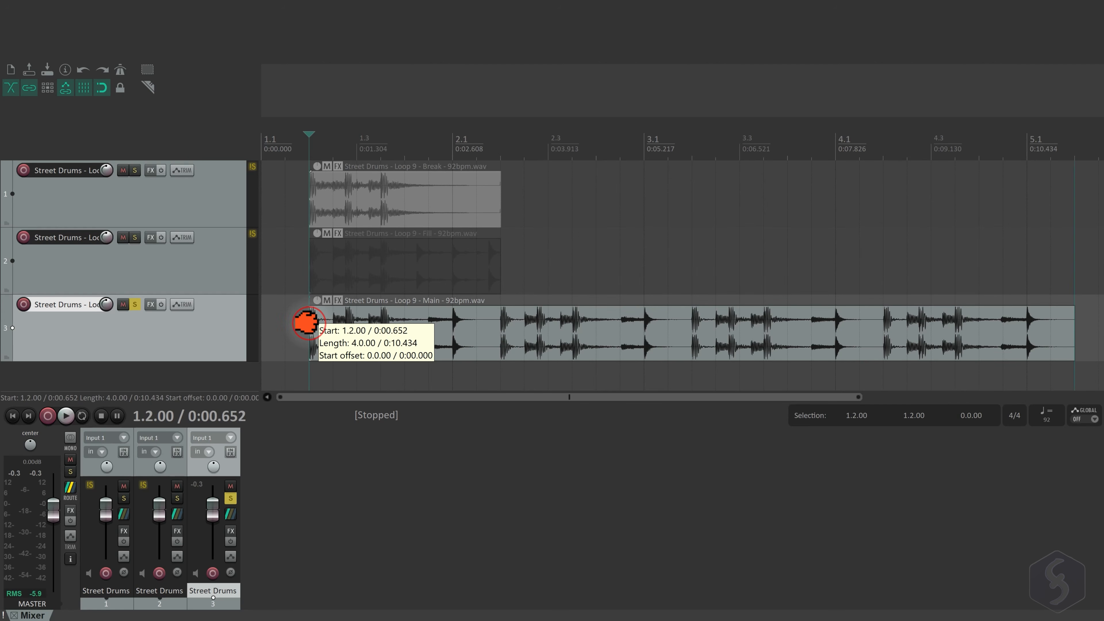
pyautogui.moveTo(306, 323); pyautogui.dragTo(646, 327)
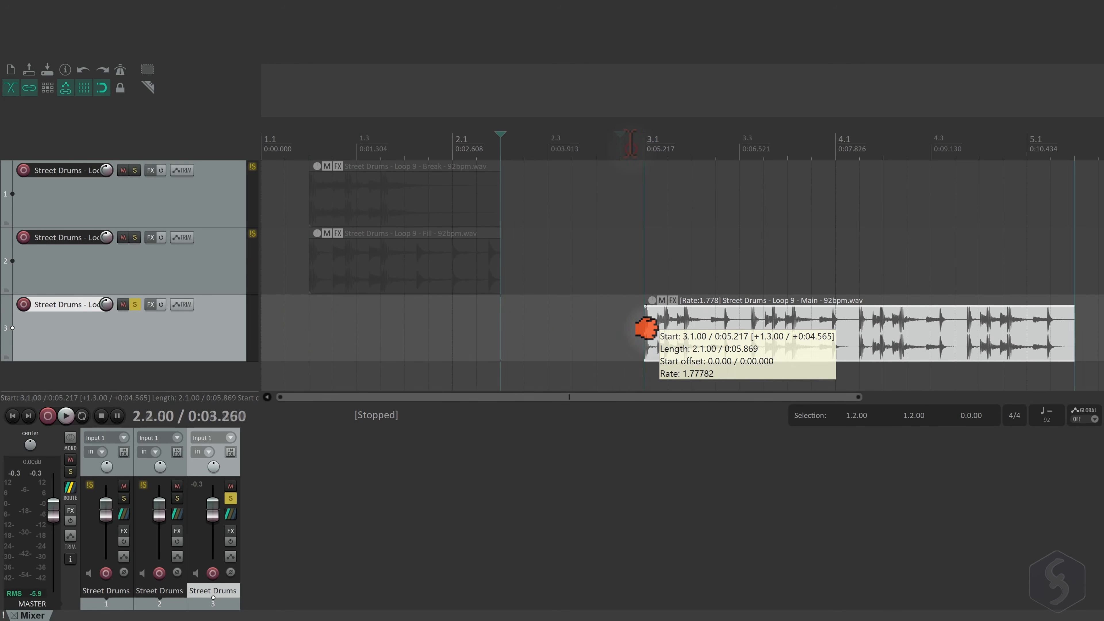
pyautogui.click(631, 149)
pyautogui.press('space')
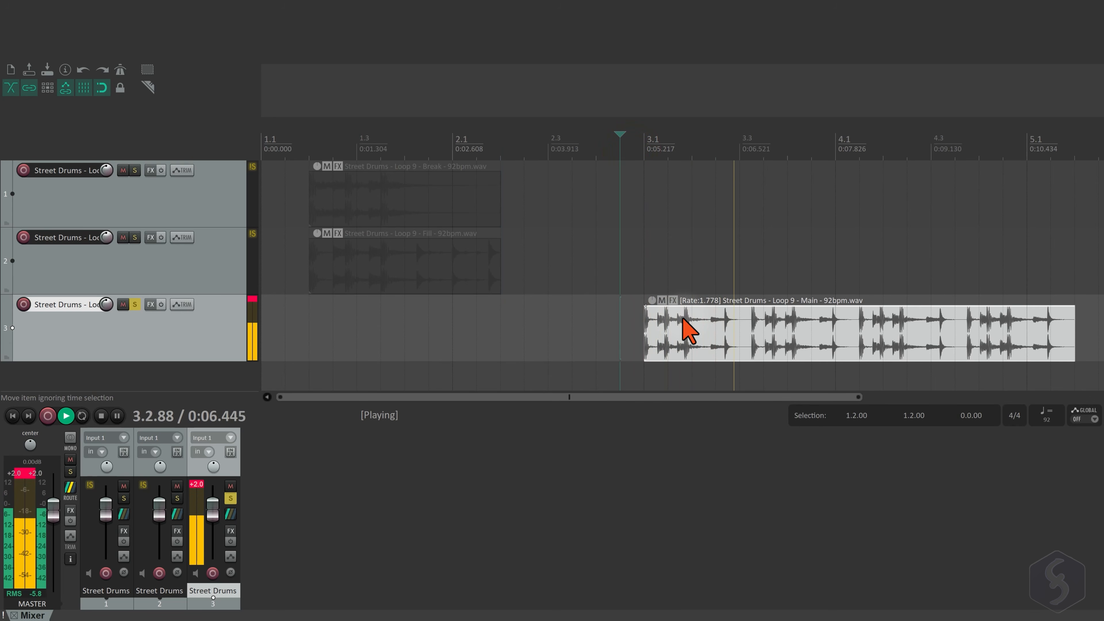
pyautogui.press('space')
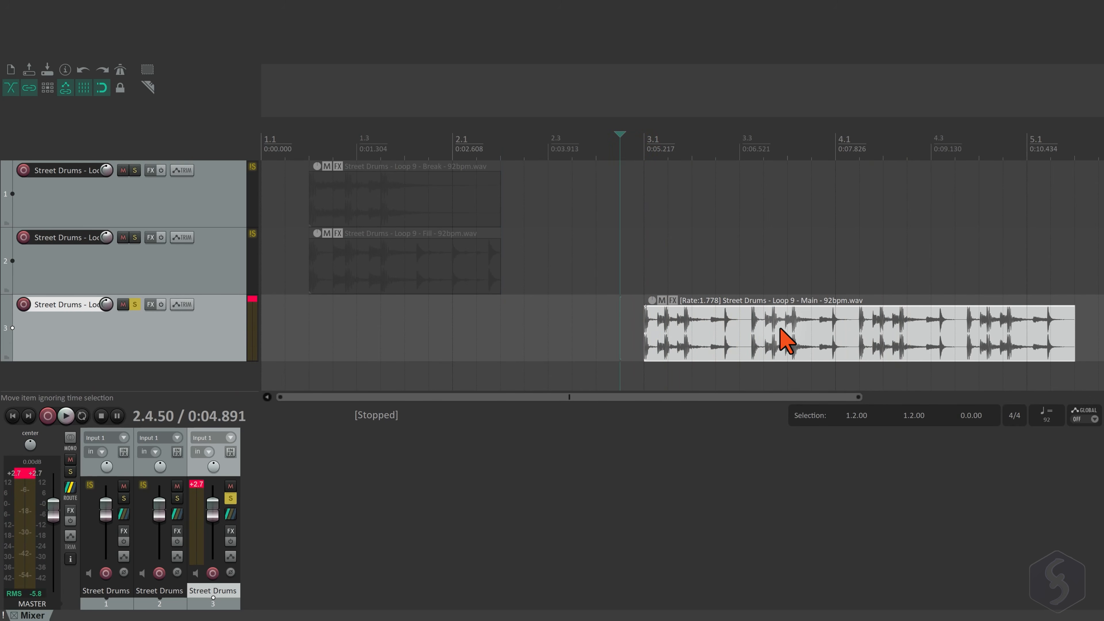
# Turn off Preserve pitch when changing rate in the stretched Main item's properties and play the result.
pyautogui.doubleClick(781, 331)
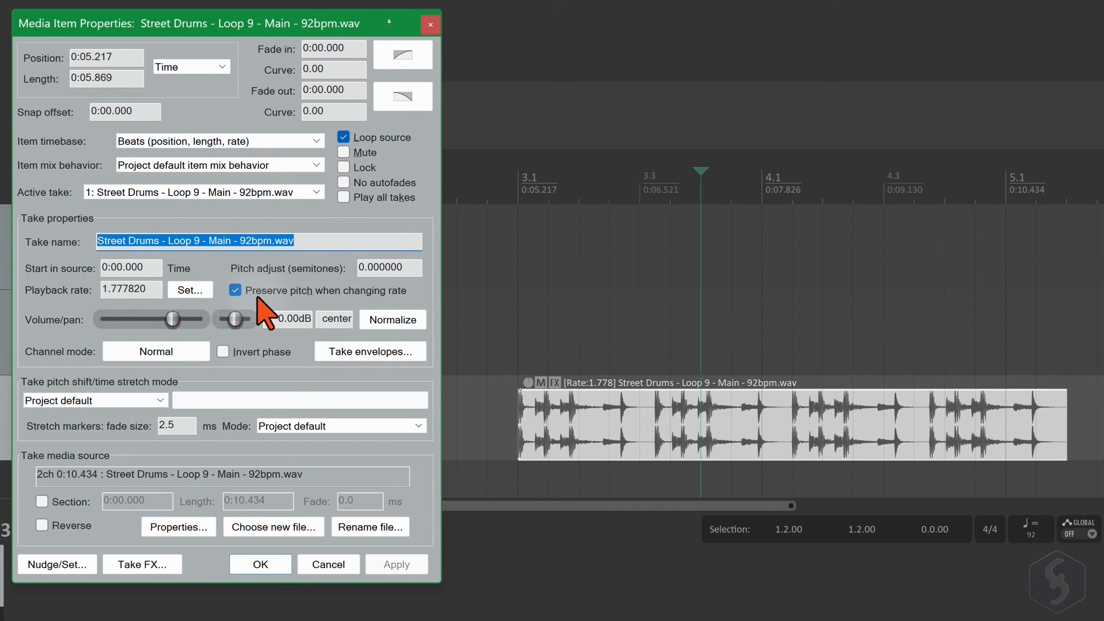
pyautogui.click(235, 290)
pyautogui.press('Return')
pyautogui.press('space')
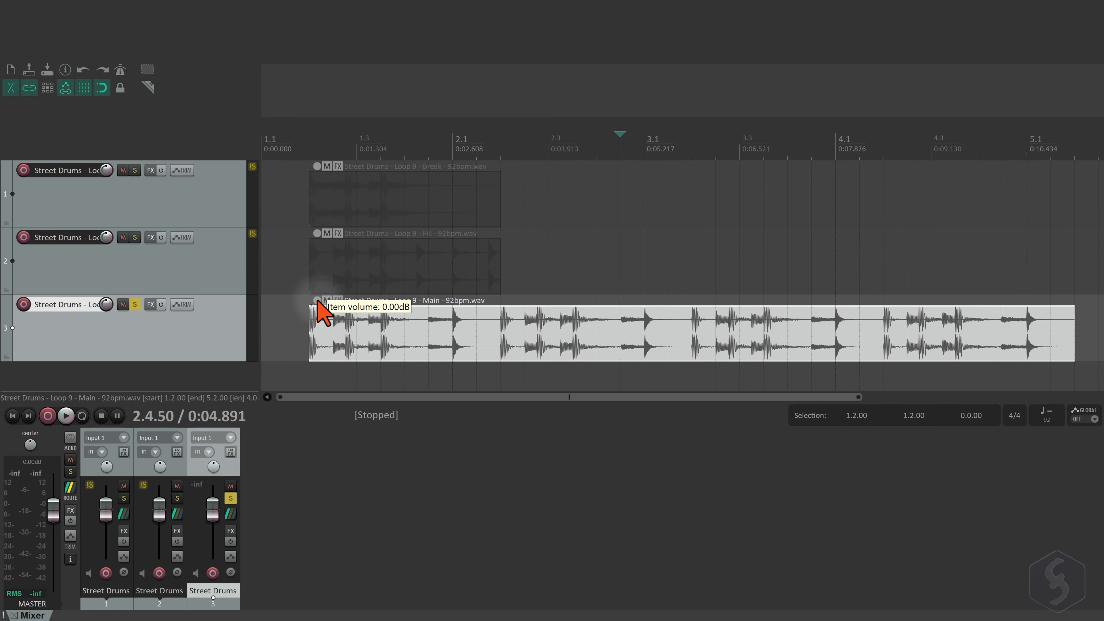
# Raise the Main item's volume to +6.00 dB directly on the item and play it back.
pyautogui.moveTo(317, 300); pyautogui.dragTo(386, 240)
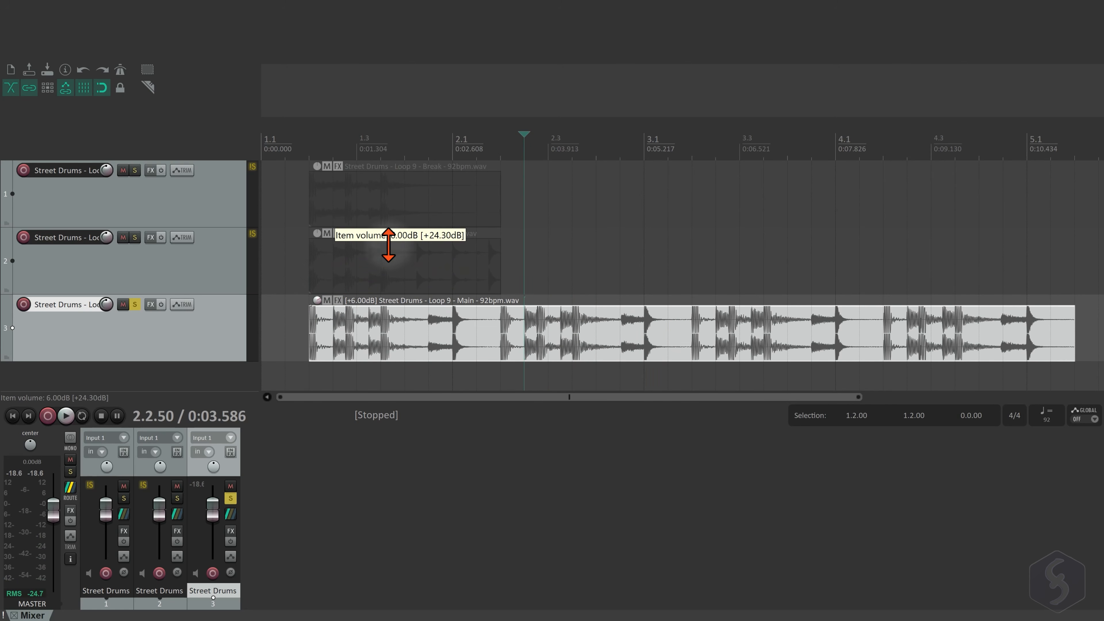
pyautogui.press('space')
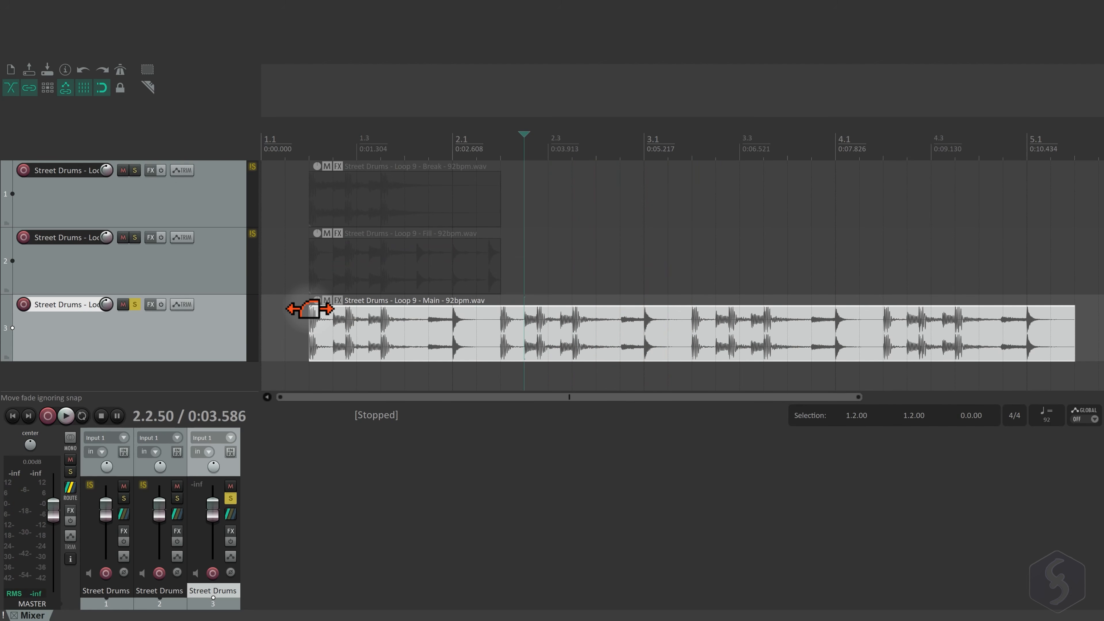
# Add a fade-in about two beats long and a fade-out to the Main item, checking the fade-in by playback.
pyautogui.moveTo(310, 309); pyautogui.dragTo(403, 311)
pyautogui.click(287, 139)
pyautogui.press('space')
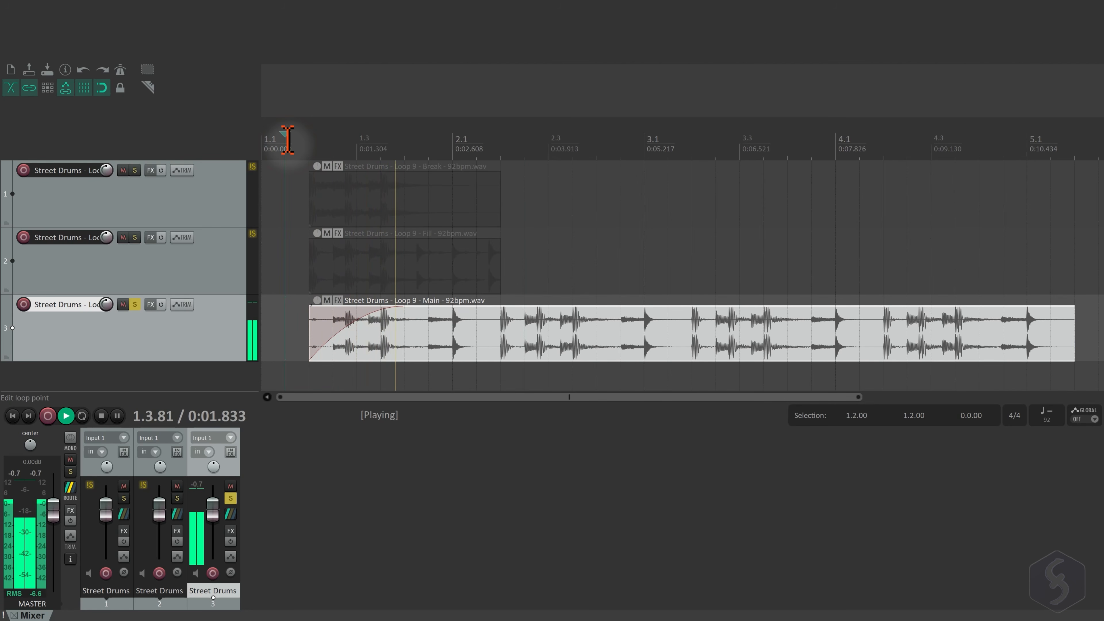
pyautogui.press('space')
pyautogui.click(1073, 310)
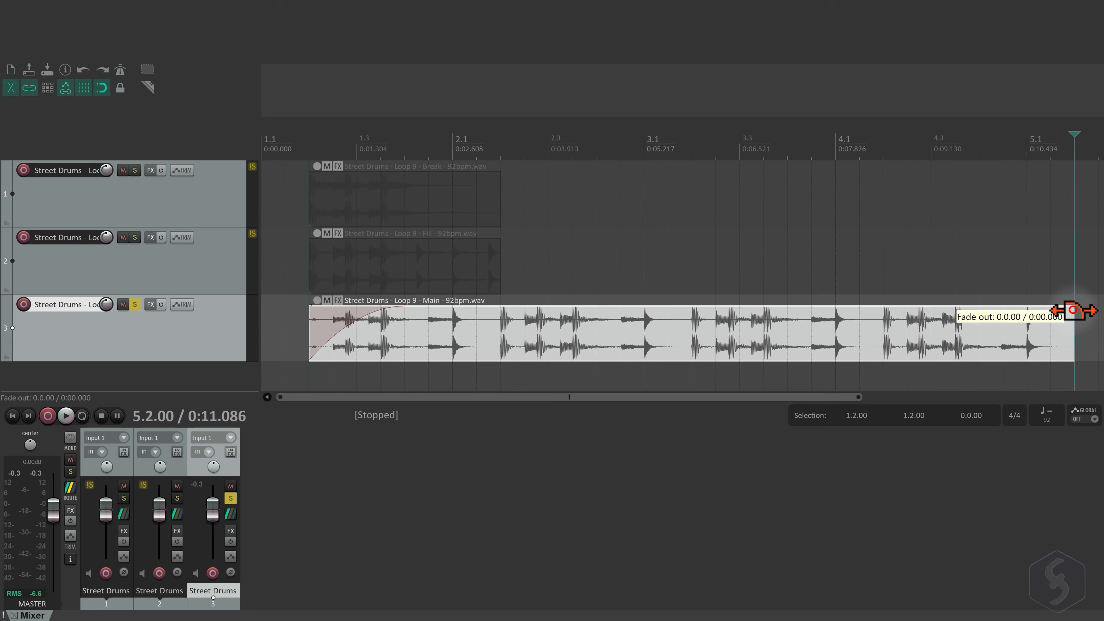
pyautogui.moveTo(1072, 310); pyautogui.dragTo(909, 309)
# Crossfade the Main item with the Fill item by moving it to track 2 at 2.1, and play the overlap.
pyautogui.moveTo(368, 333); pyautogui.dragTo(510, 263)
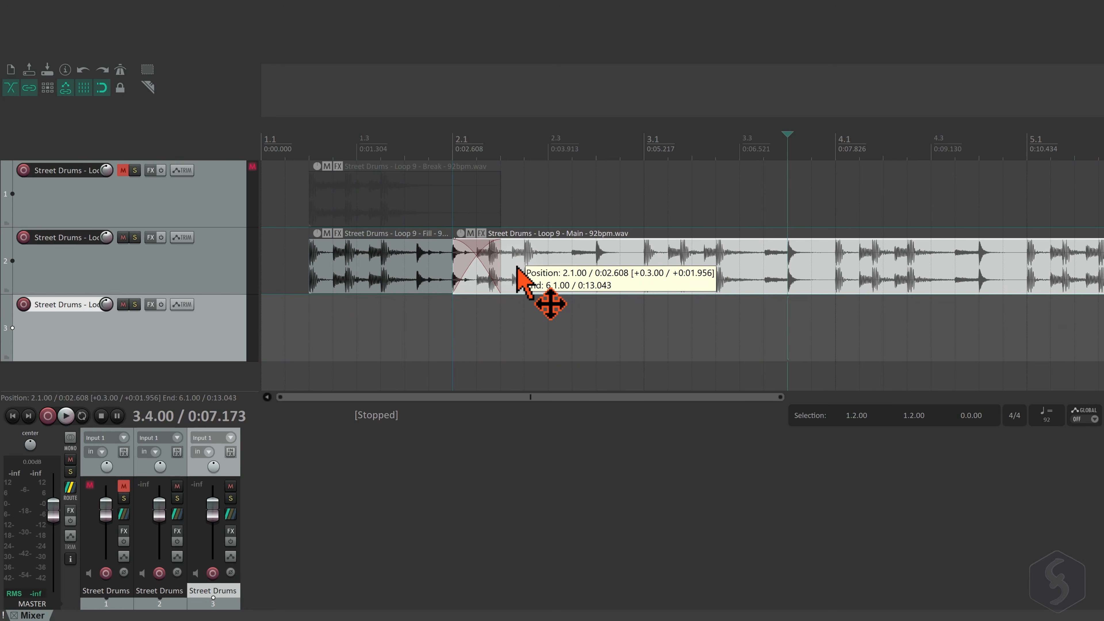
pyautogui.click(382, 265)
pyautogui.press('space')
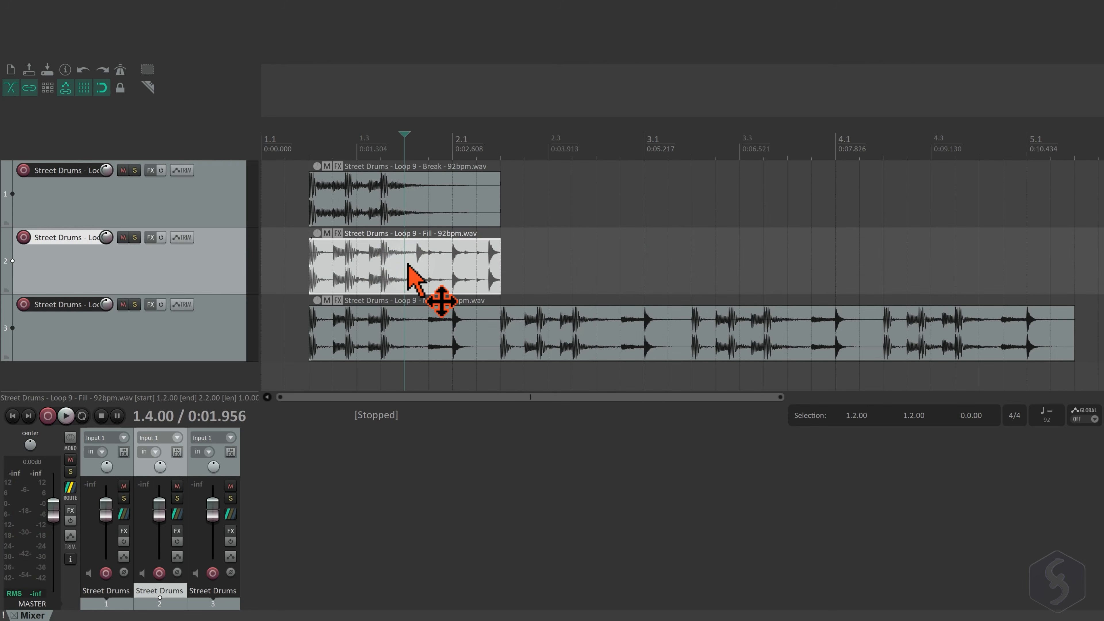
# Copy the Fill item along track 2 to 2.3.50 and delete the copy.
pyautogui.moveTo(407, 263); pyautogui.dragTo(675, 273)
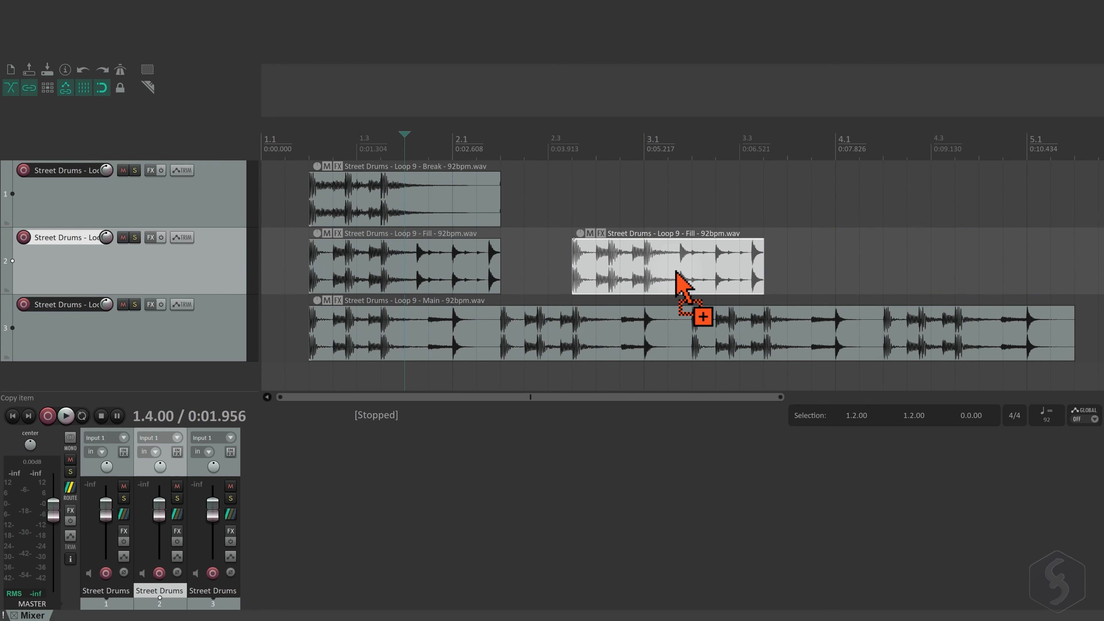
pyautogui.click(676, 273)
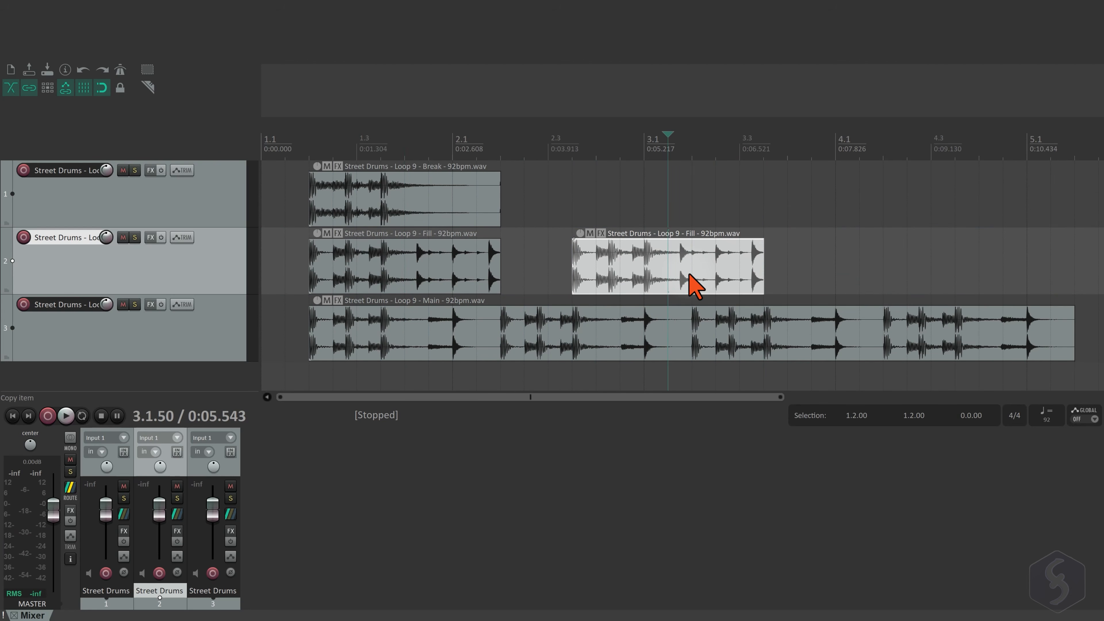
pyautogui.keyDown('alt'); pyautogui.click(691, 285); pyautogui.keyUp('alt')
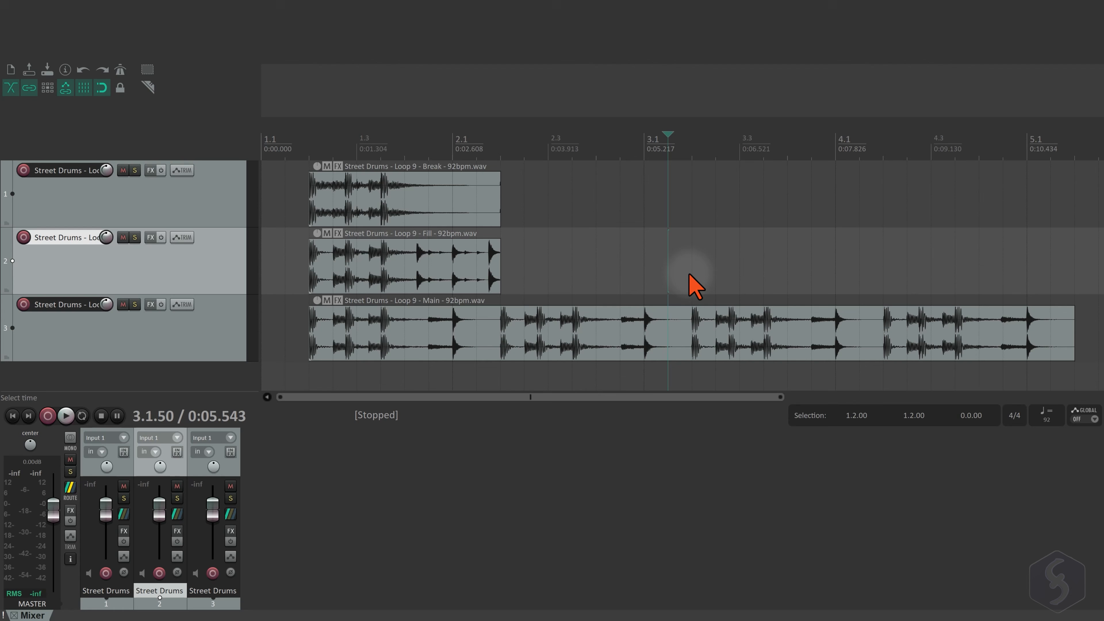
# Place two copies of the Fill item on track 2 at 2.3 and 3.4, and undo both copies.
pyautogui.moveTo(692, 285); pyautogui.dragTo(943, 281)
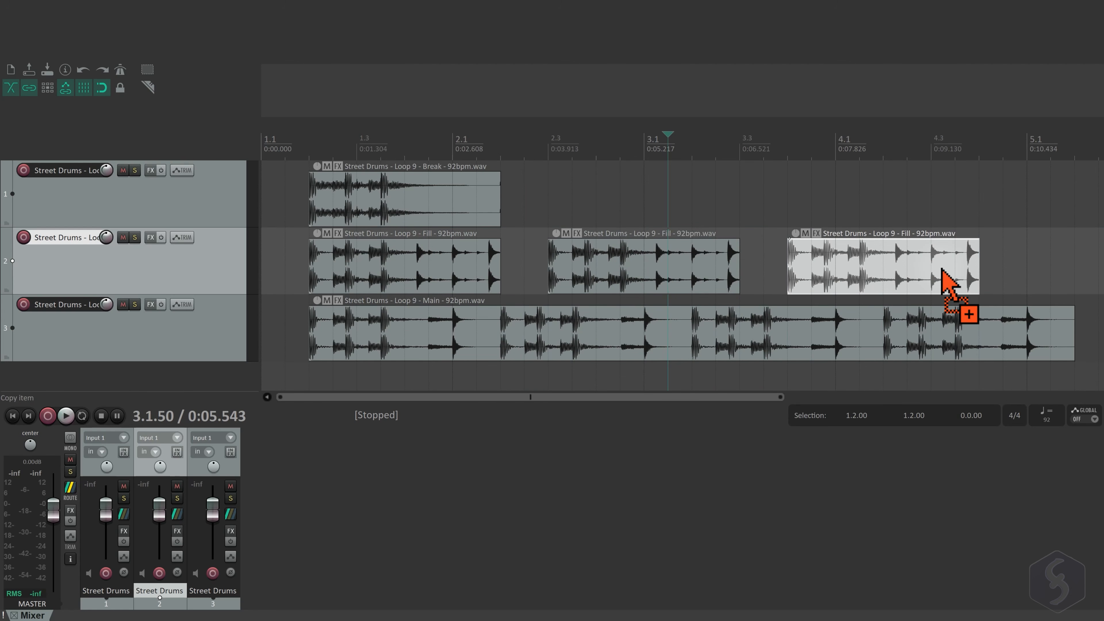
pyautogui.hotkey('ctrl', 'z')
pyautogui.hotkey('ctrl', 'z')
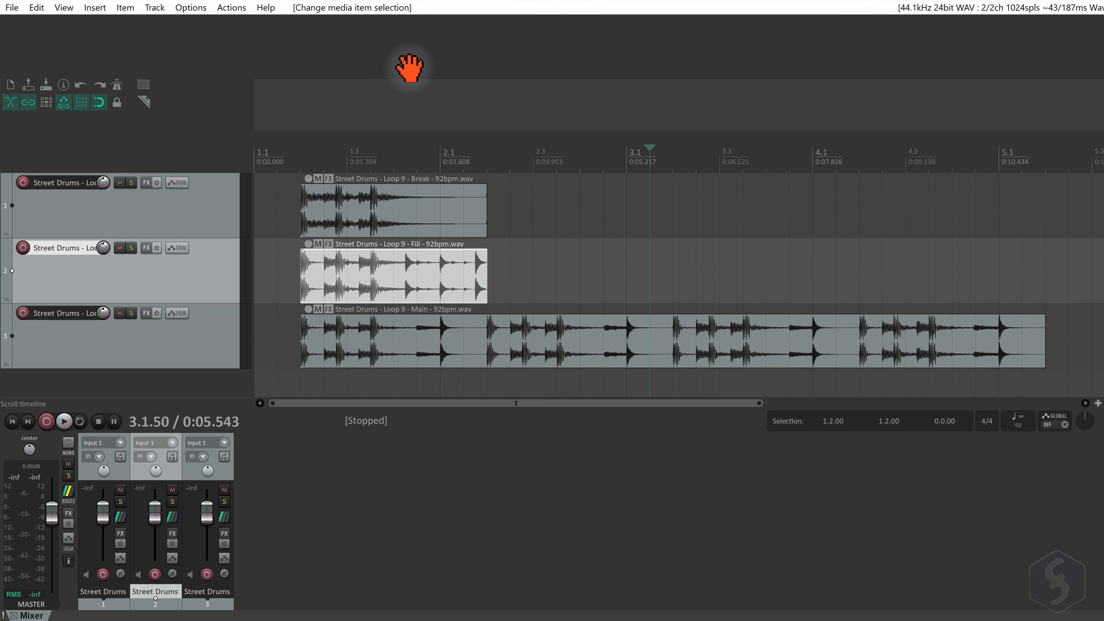
# Open the Undo History and go through the Cut items, Copy media items and Change media item selection entries.
pyautogui.click(346, 8)
pyautogui.click(118, 88)
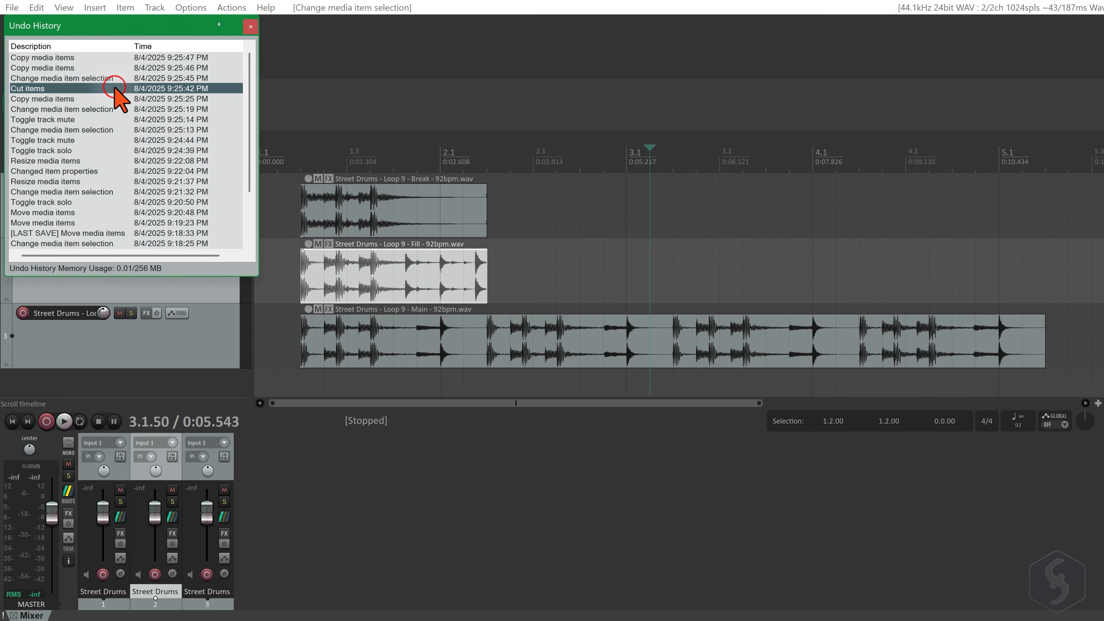
pyautogui.click(119, 99)
pyautogui.click(119, 110)
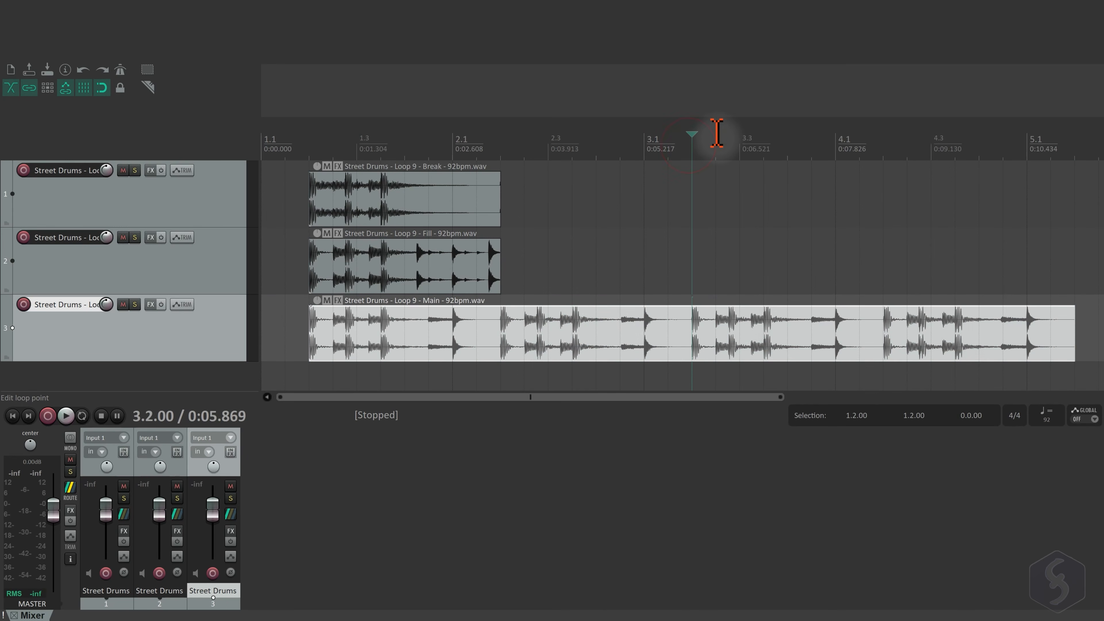
# Split the Main item on track 3 at 3.2.50 and move the two parts away from each other.
pyautogui.click(717, 139)
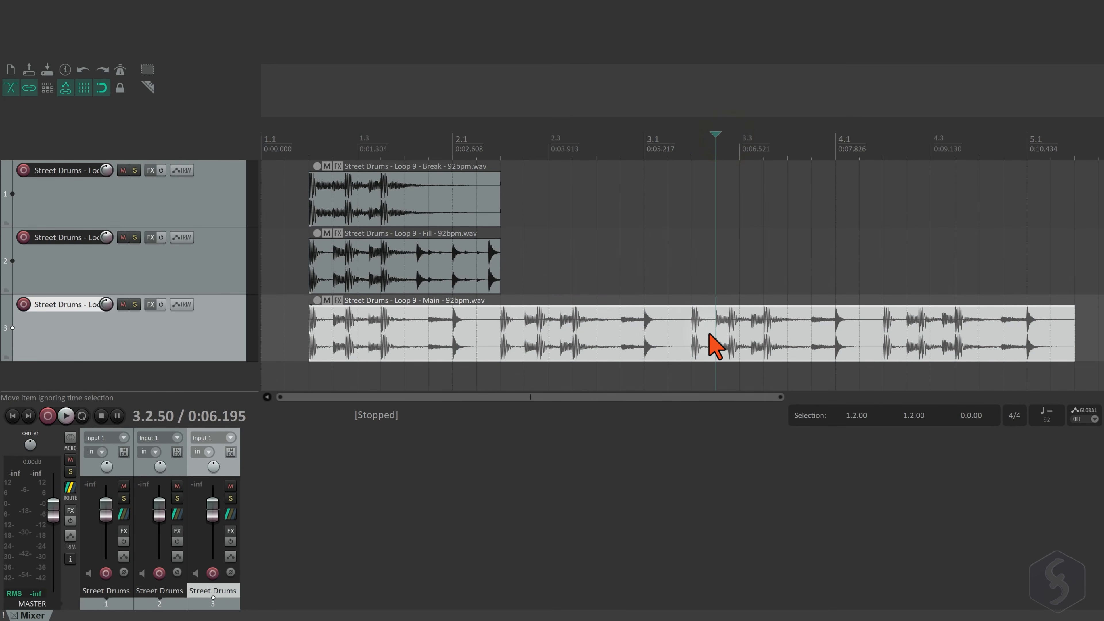
pyautogui.press('s')
pyautogui.moveTo(747, 350); pyautogui.dragTo(795, 351)
pyautogui.moveTo(663, 343); pyautogui.dragTo(640, 347)
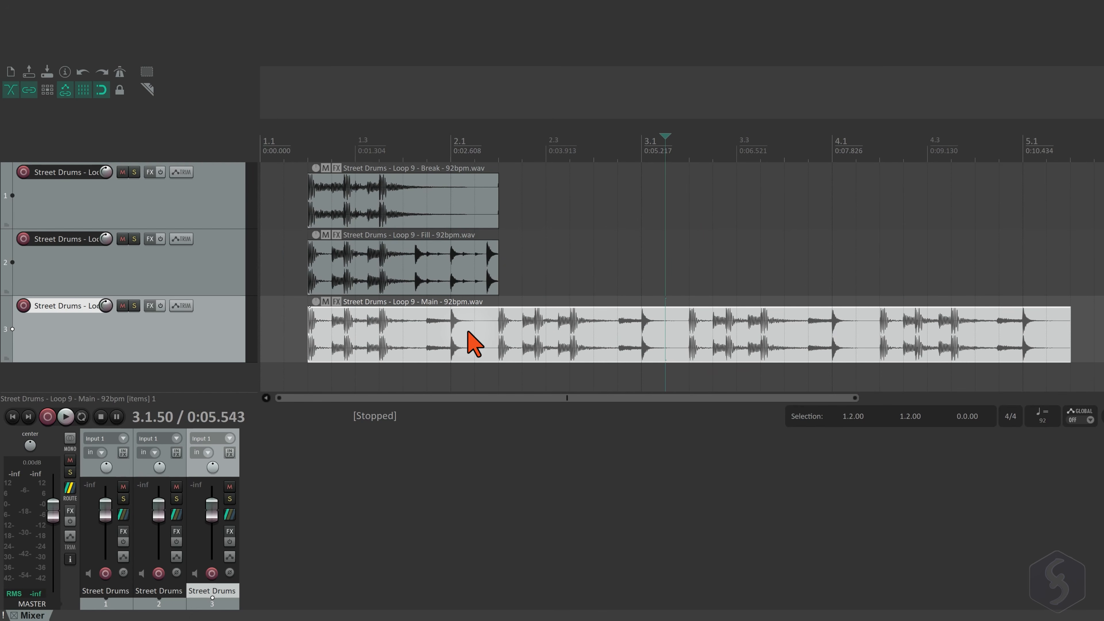
# Add the Fill and Break items to the selected Main item, move all three earlier together, and clear the selection.
pyautogui.keyDown('ctrl'); pyautogui.click(441, 273); pyautogui.keyUp('ctrl')
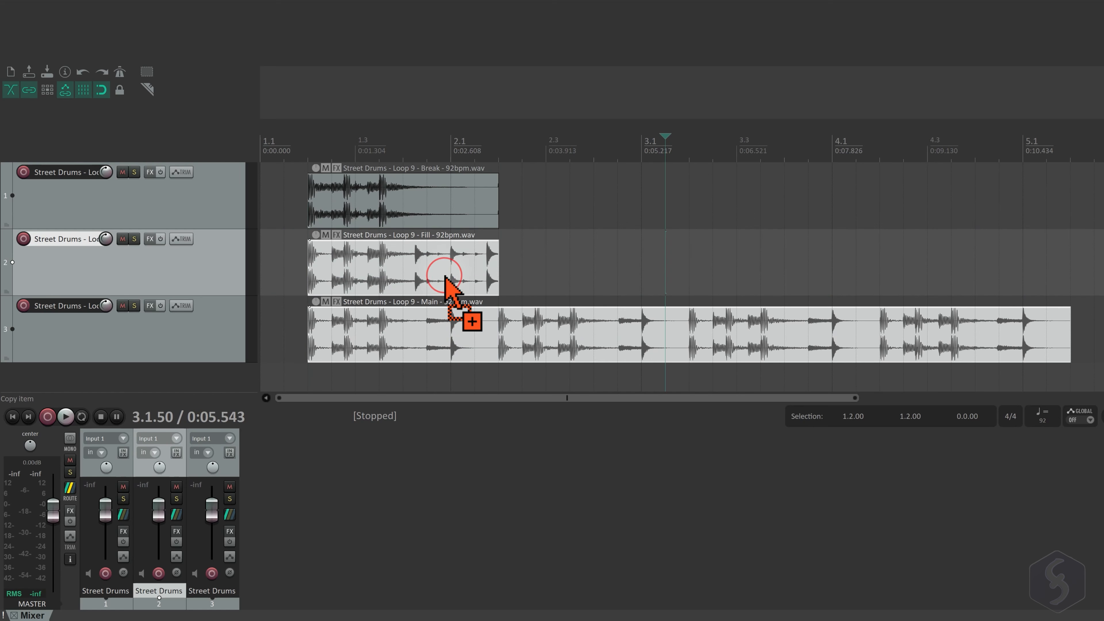
pyautogui.keyDown('ctrl'); pyautogui.click(434, 203); pyautogui.keyUp('ctrl')
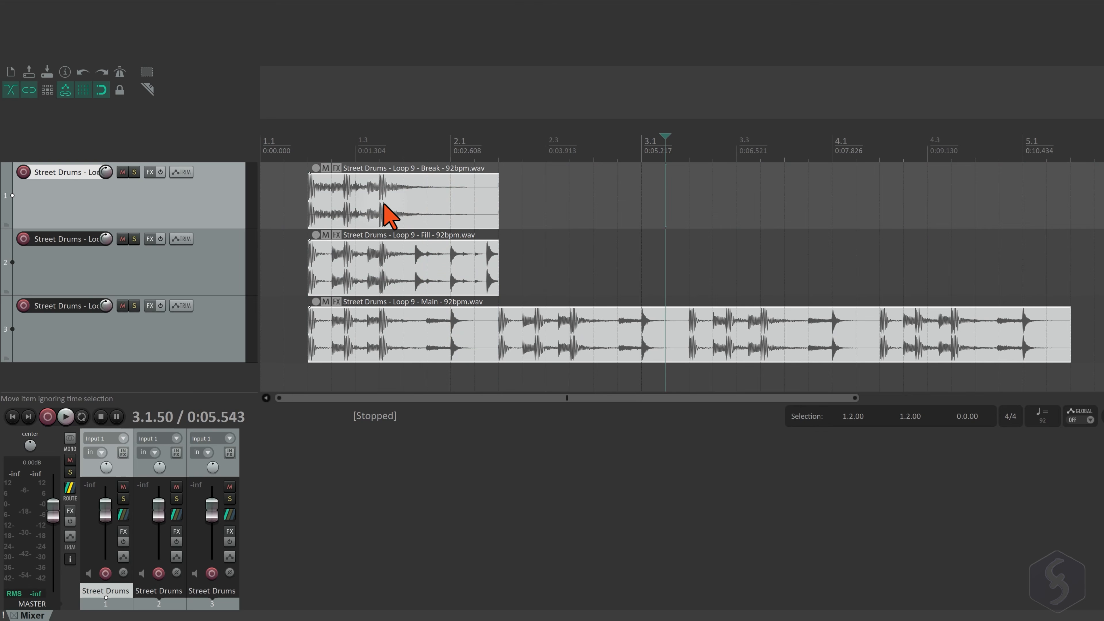
pyautogui.moveTo(385, 215); pyautogui.dragTo(302, 217)
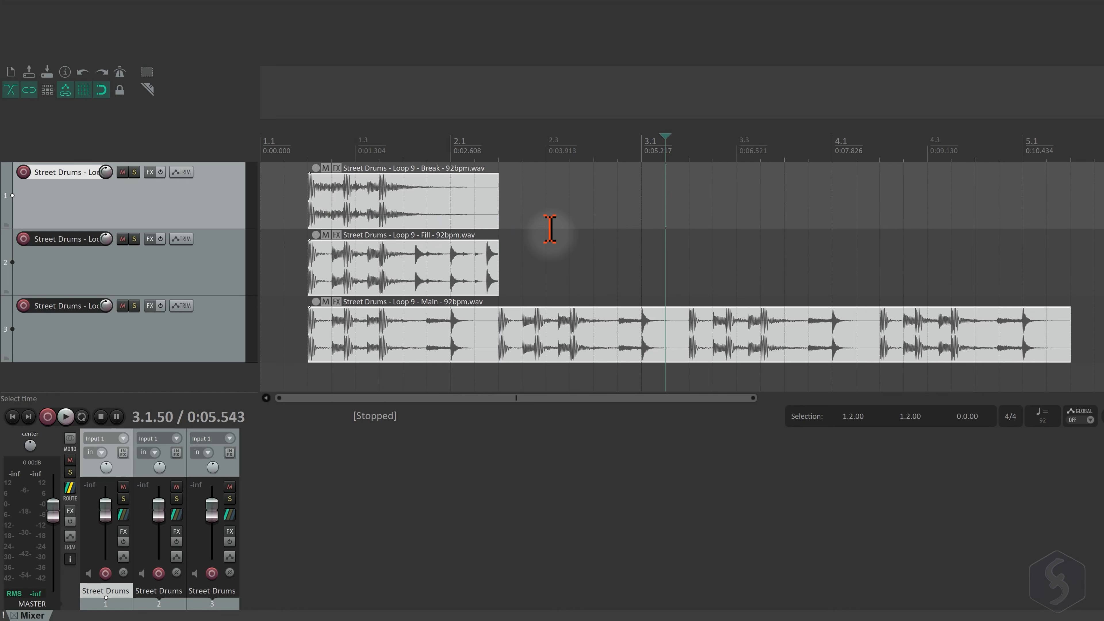
pyautogui.click(549, 230)
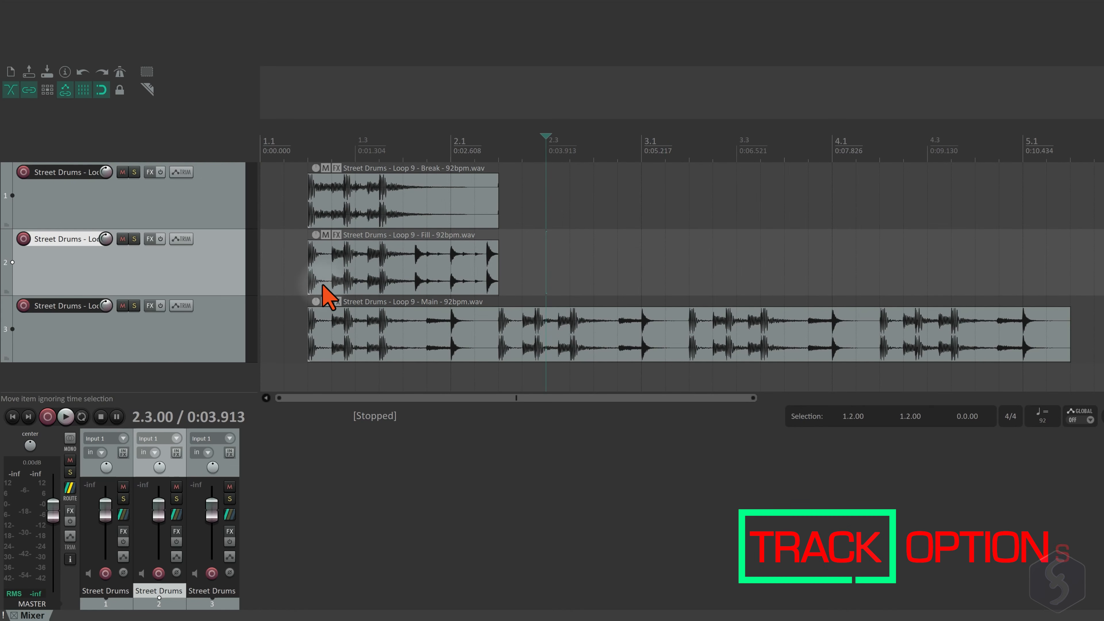
# Select tracks 1, 2 and 3 in turn and end with track 1 selected.
pyautogui.click(180, 198)
pyautogui.click(176, 258)
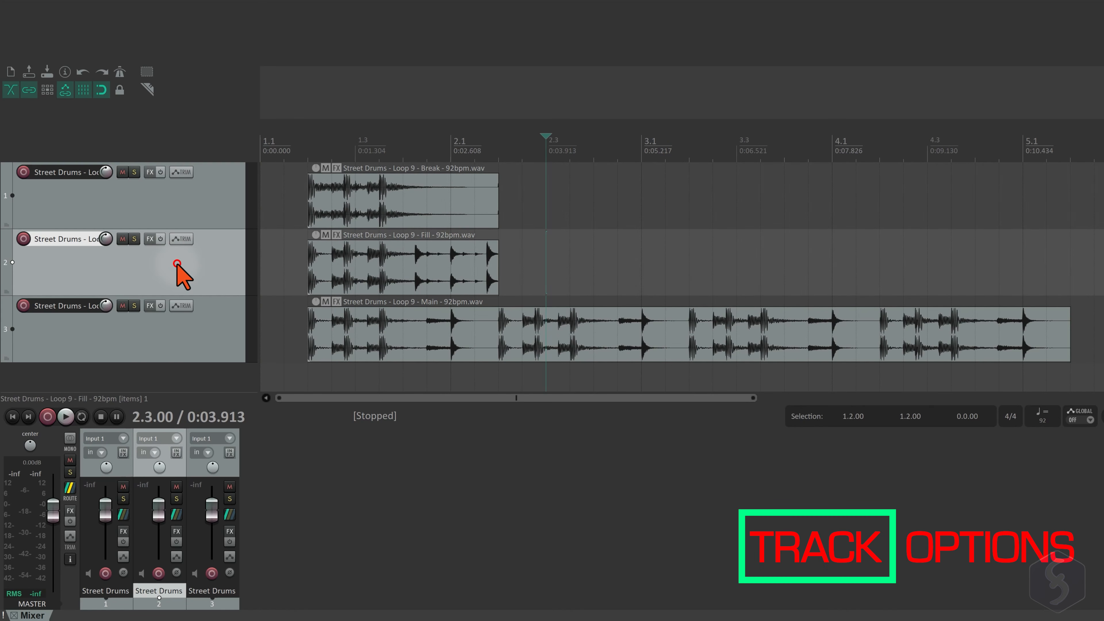
pyautogui.click(189, 339)
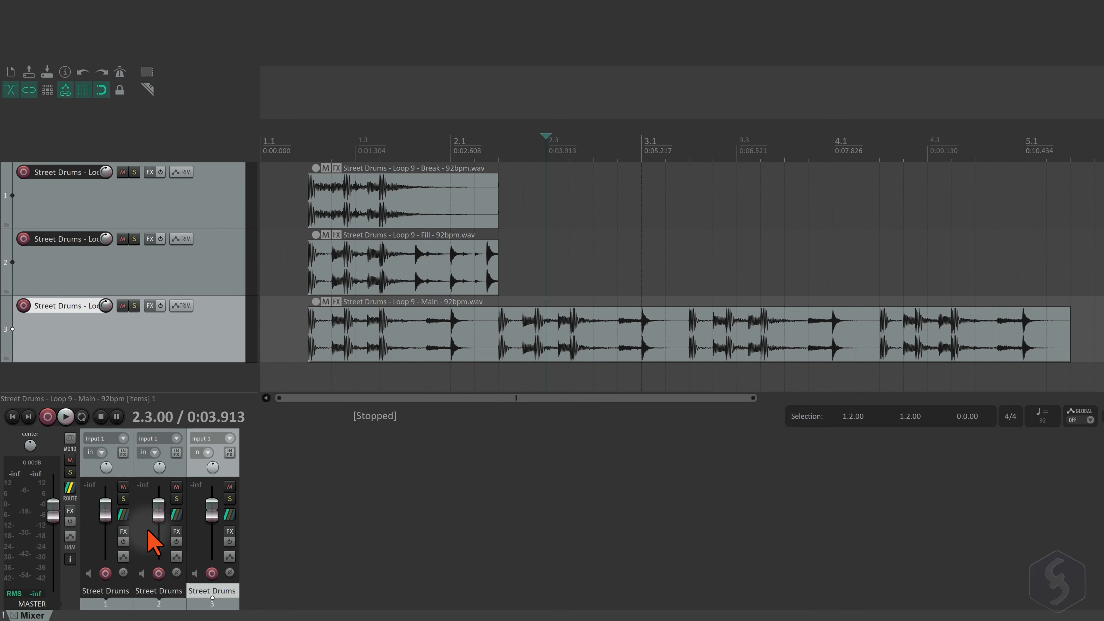
pyautogui.click(137, 272)
pyautogui.click(138, 200)
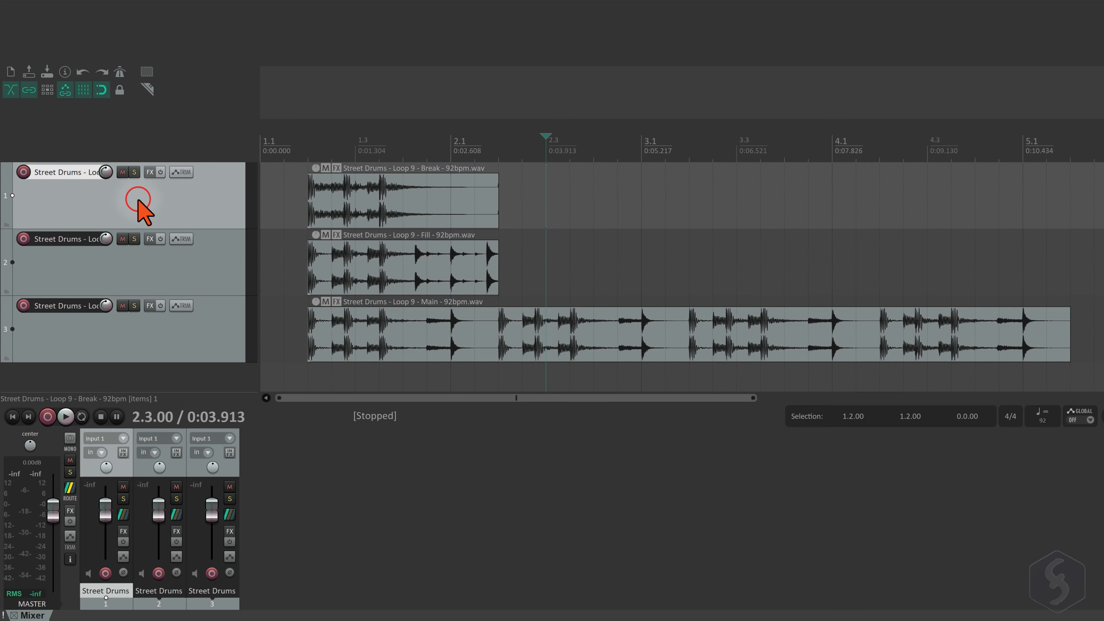
# Start playback from just before the items and mute track 3.
pyautogui.click(284, 204)
pyautogui.press('space')
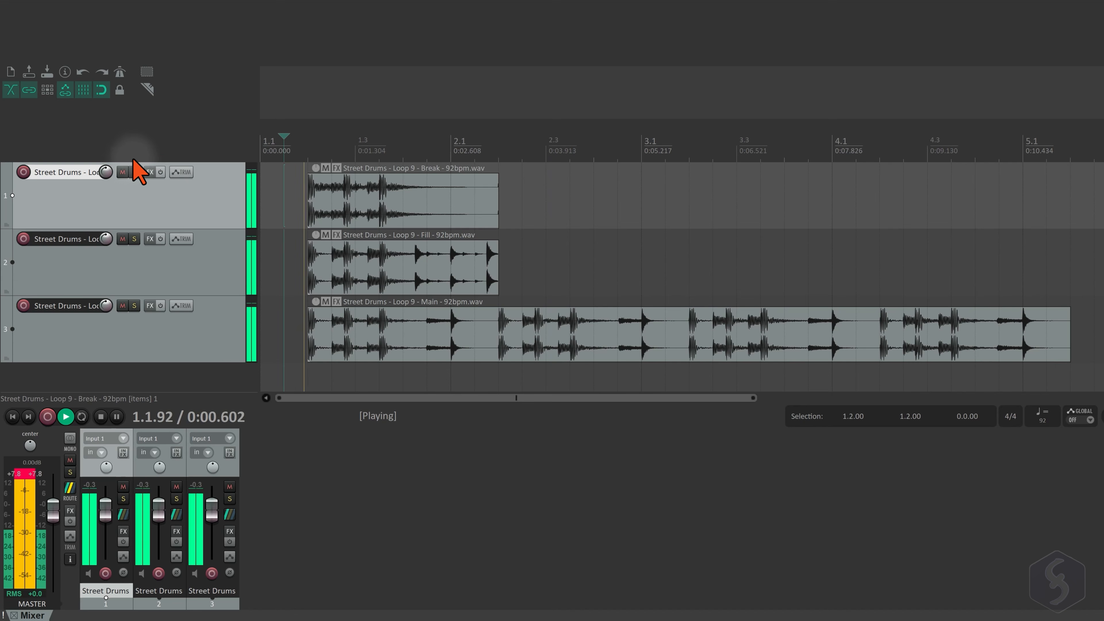
pyautogui.click(123, 305)
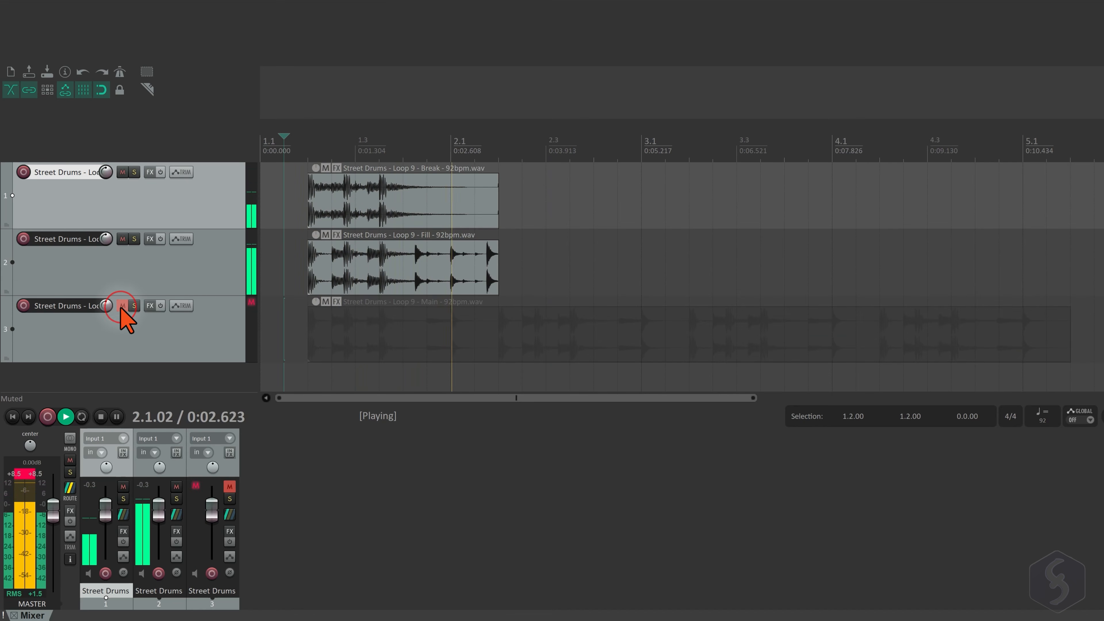
# Unmute track 3 and play the project again with track 1 soloed.
pyautogui.click(122, 305)
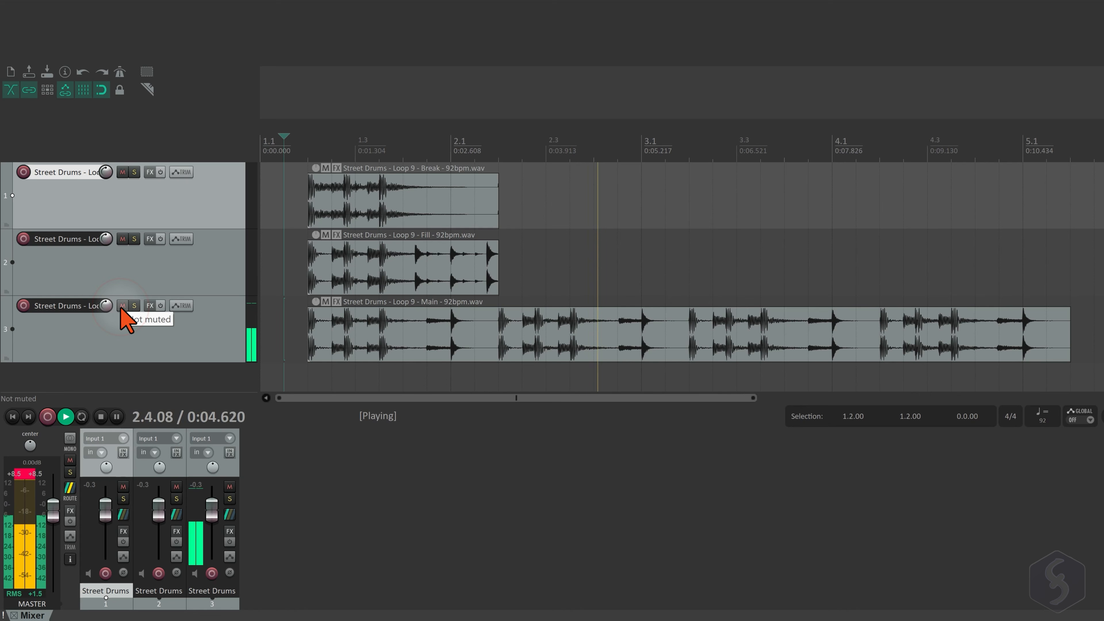
pyautogui.press('space')
pyautogui.click(134, 172)
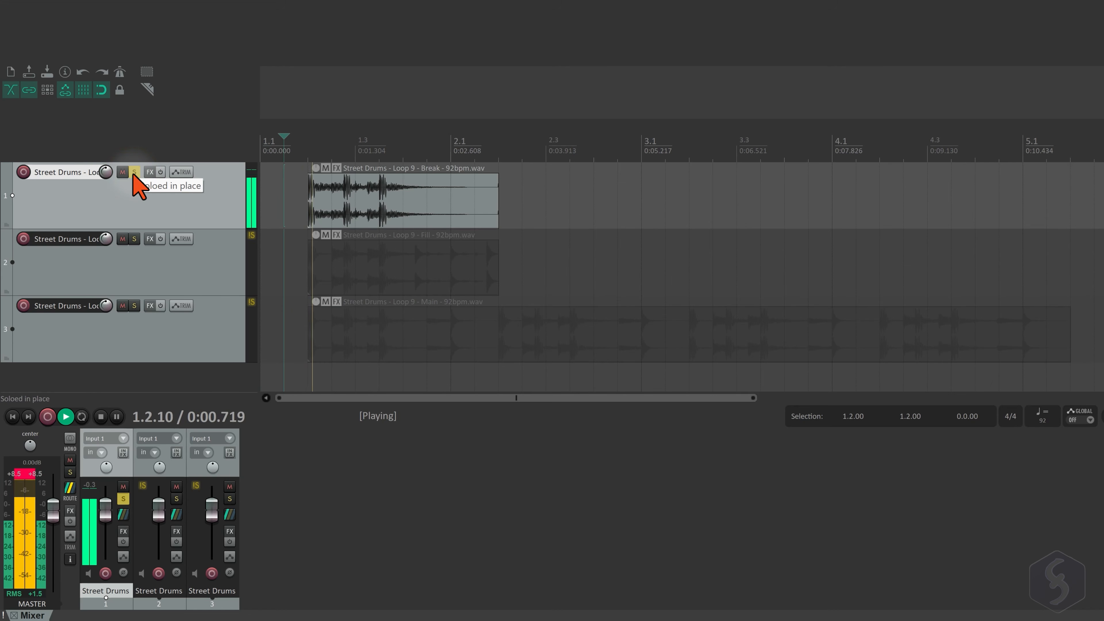
pyautogui.click(134, 172)
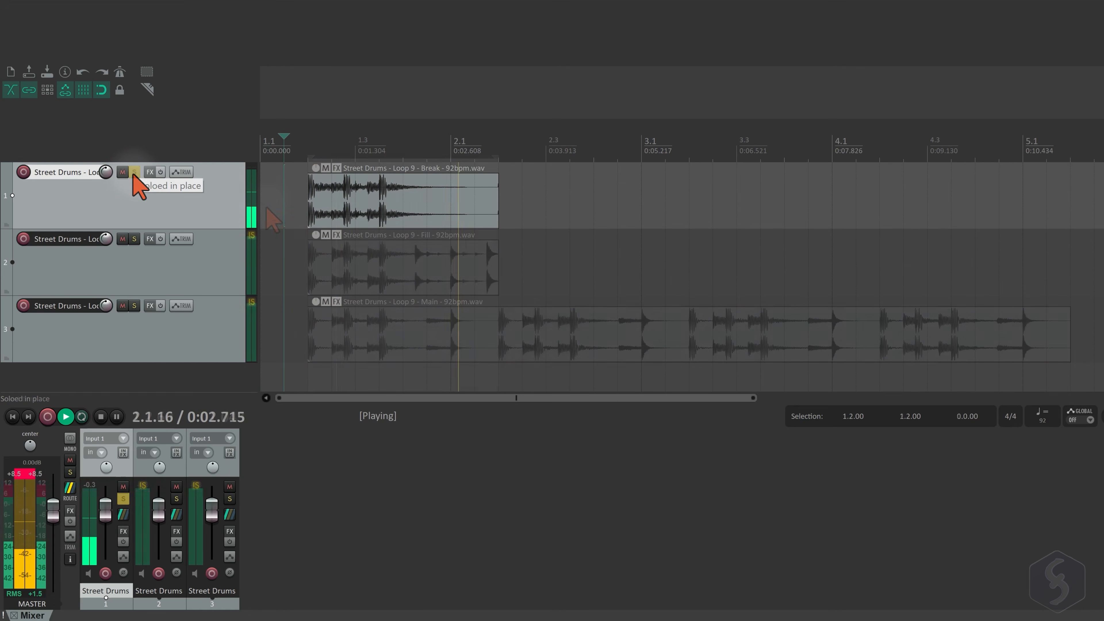
pyautogui.press('r')
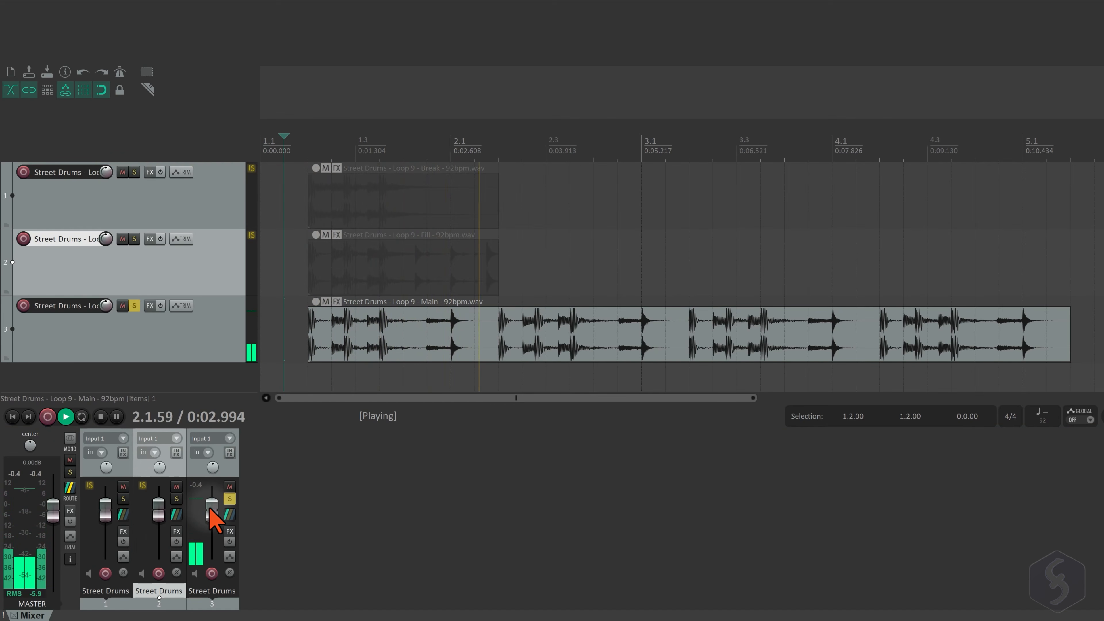
# Adjust track 3's volume and pan and the master volume in the mixer during playback.
pyautogui.moveTo(211, 511)
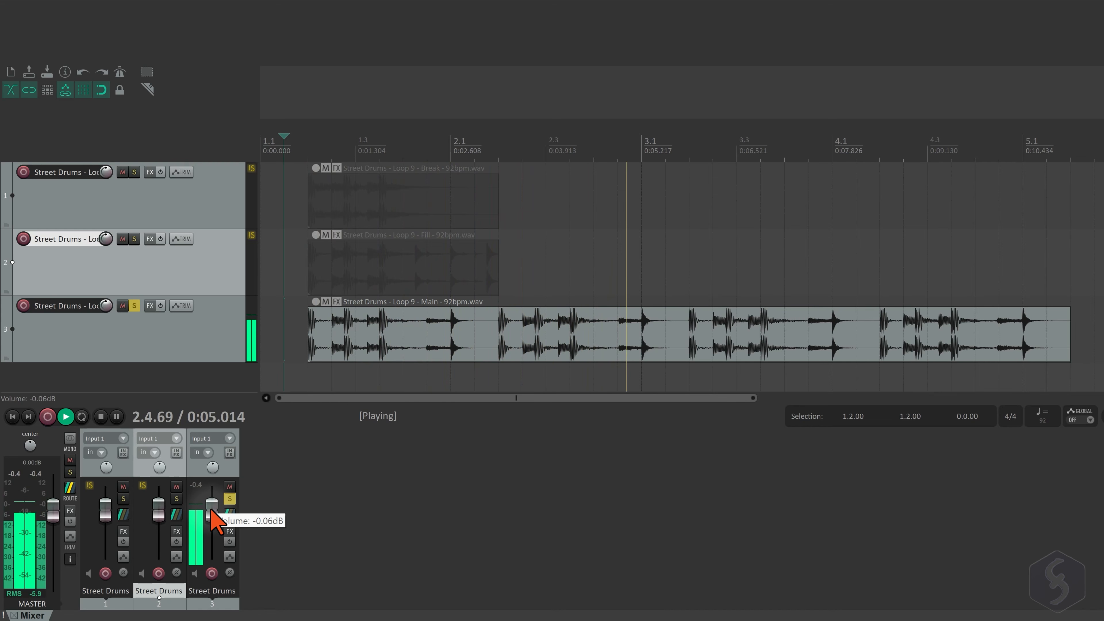
pyautogui.moveTo(210, 509)
pyautogui.mouseDown()
pyautogui.moveTo(210, 542)
pyautogui.moveTo(210, 499)
pyautogui.mouseUp()
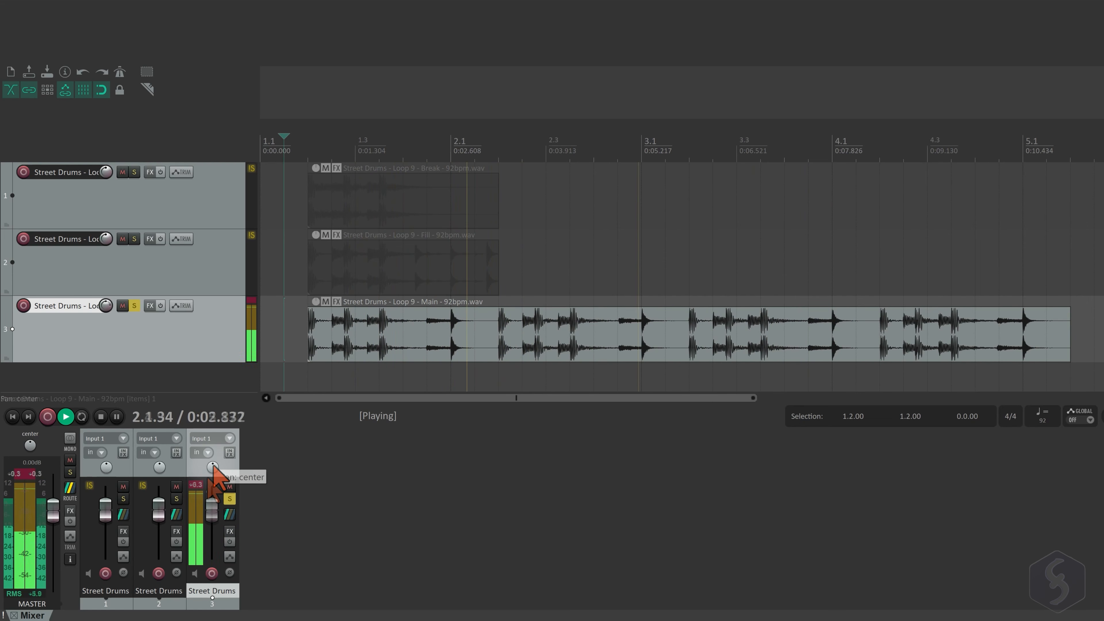
pyautogui.moveTo(213, 465); pyautogui.dragTo(213, 478)
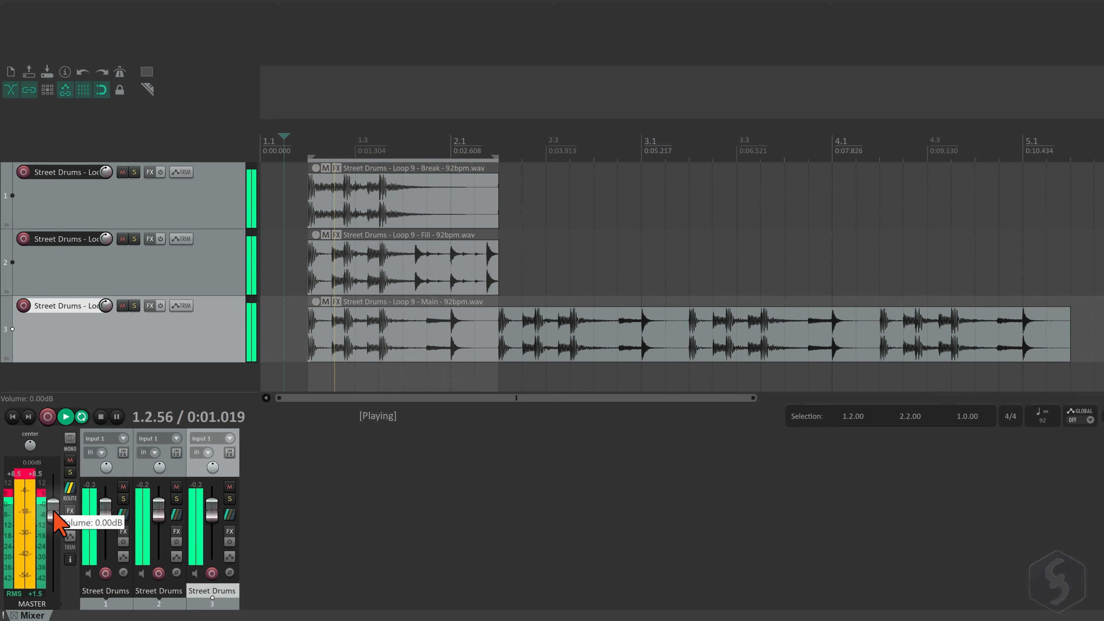
pyautogui.moveTo(52, 508); pyautogui.dragTo(50, 551)
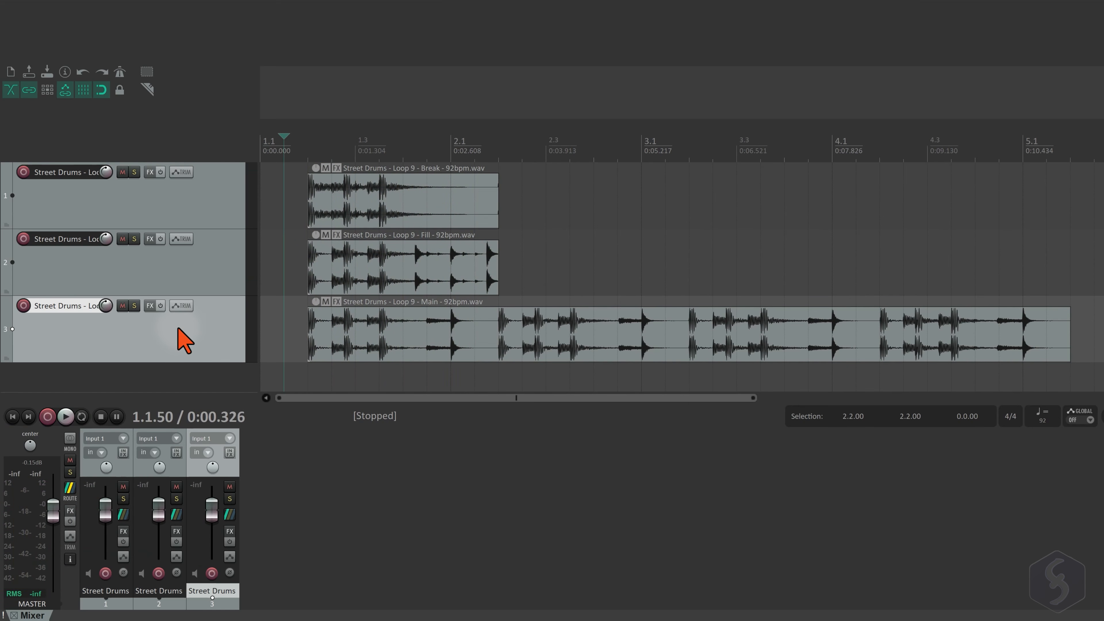
# Try to remove track 3 through its track options.
pyautogui.rightClick(180, 339)
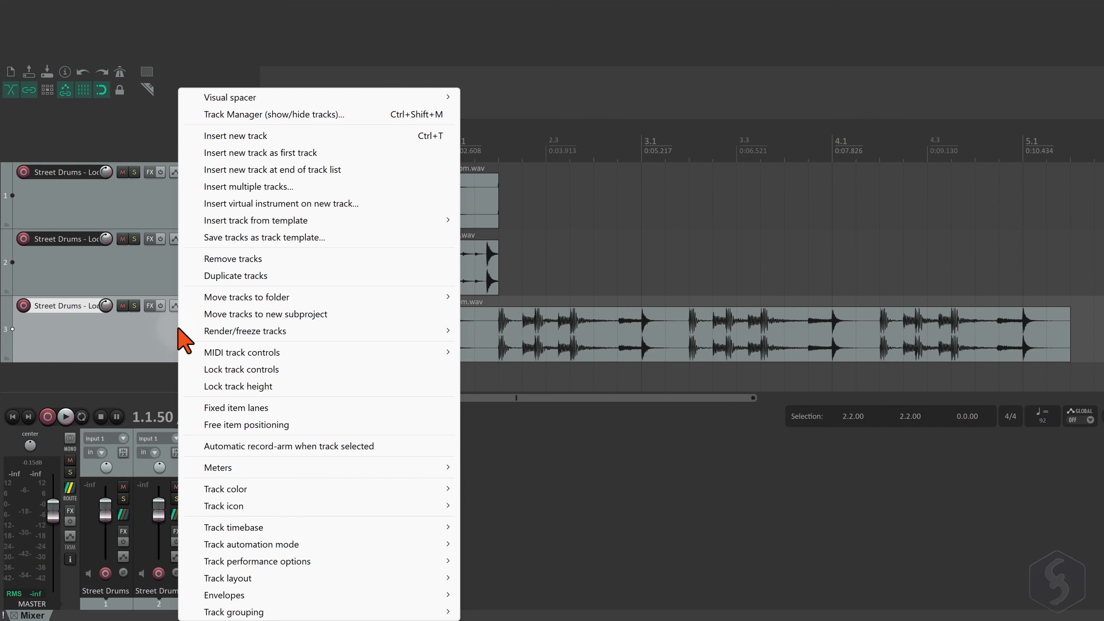
pyautogui.click(235, 259)
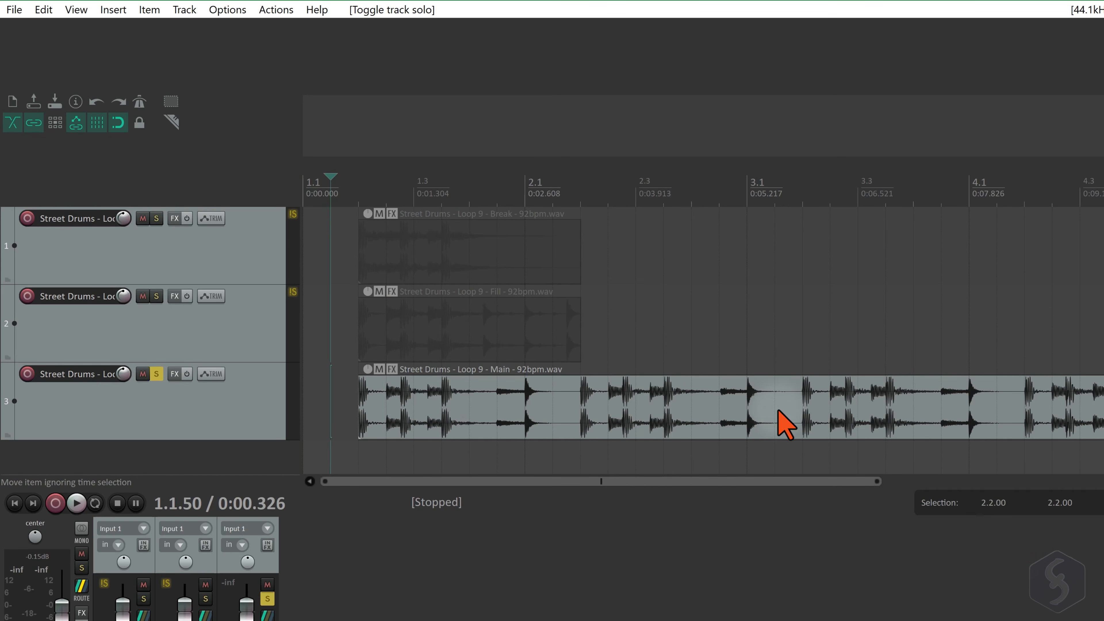
# Add the JS: 3-Band EQ effect to track 3.
pyautogui.click(175, 374)
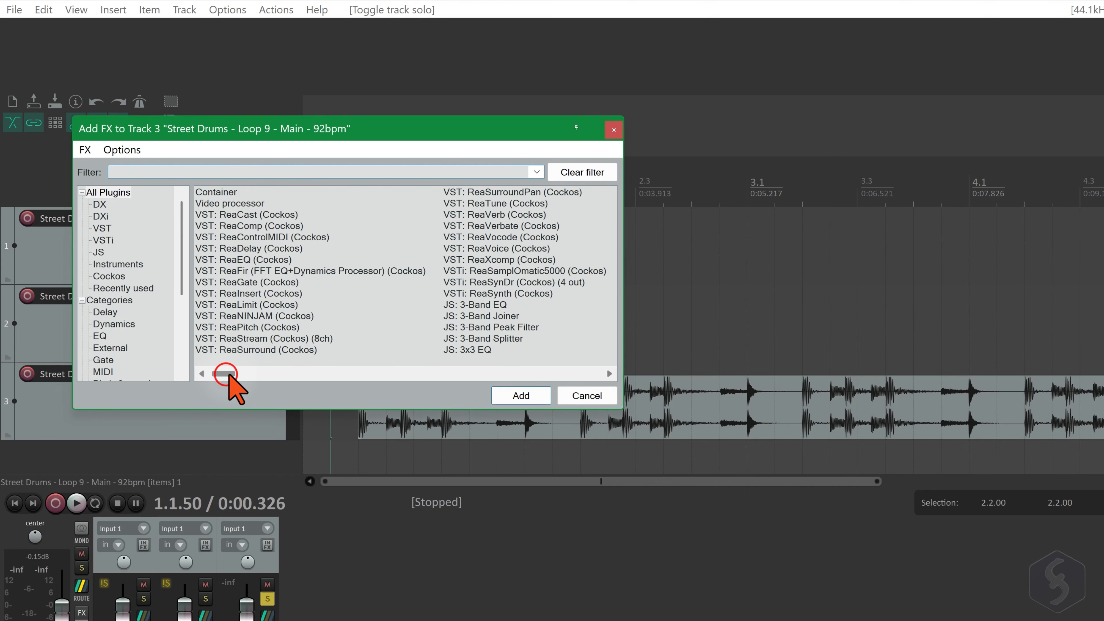
pyautogui.moveTo(227, 374); pyautogui.dragTo(206, 384)
pyautogui.doubleClick(476, 305)
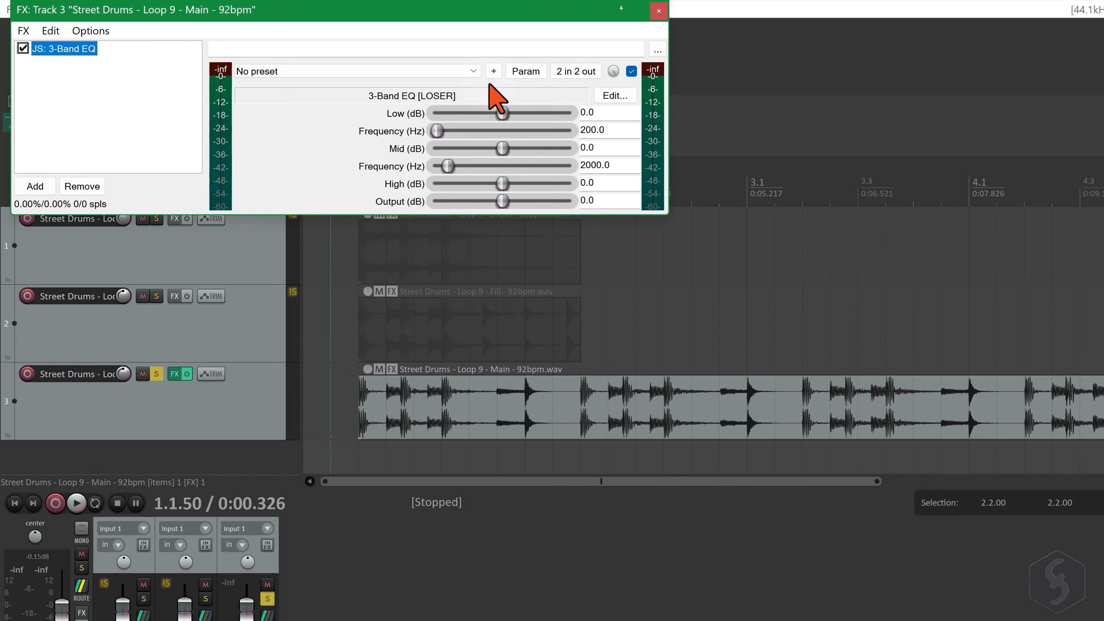
# Open the 3-Band EQ's source code and examine its slider and sample sections.
pyautogui.click(621, 94)
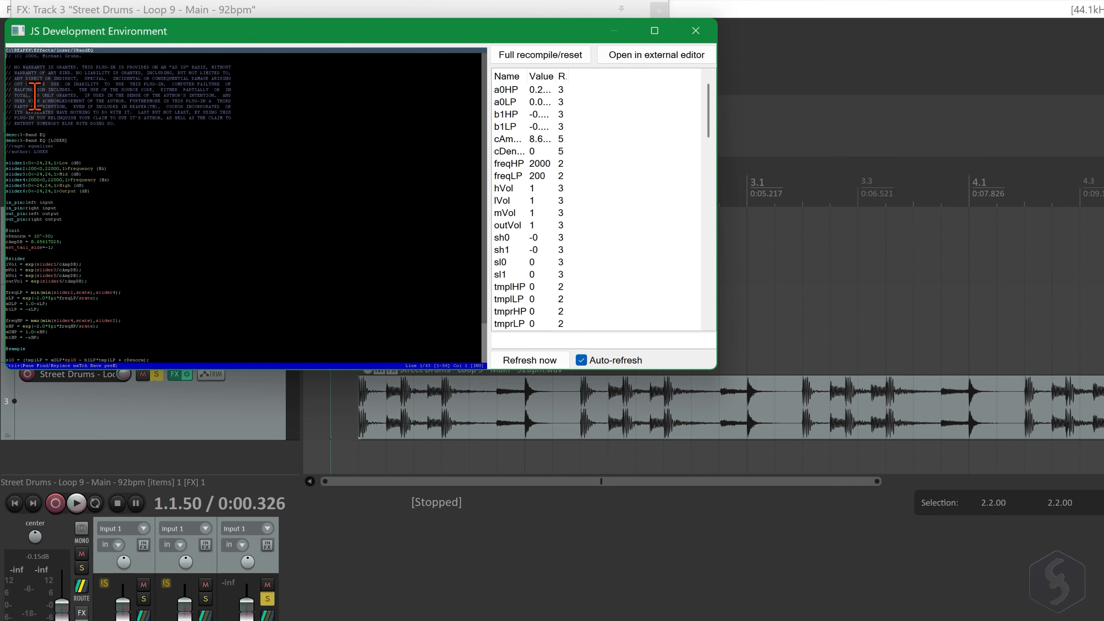
pyautogui.moveTo(35, 94); pyautogui.dragTo(178, 358)
pyautogui.click(152, 309)
pyautogui.scroll(-4, 143, 286)
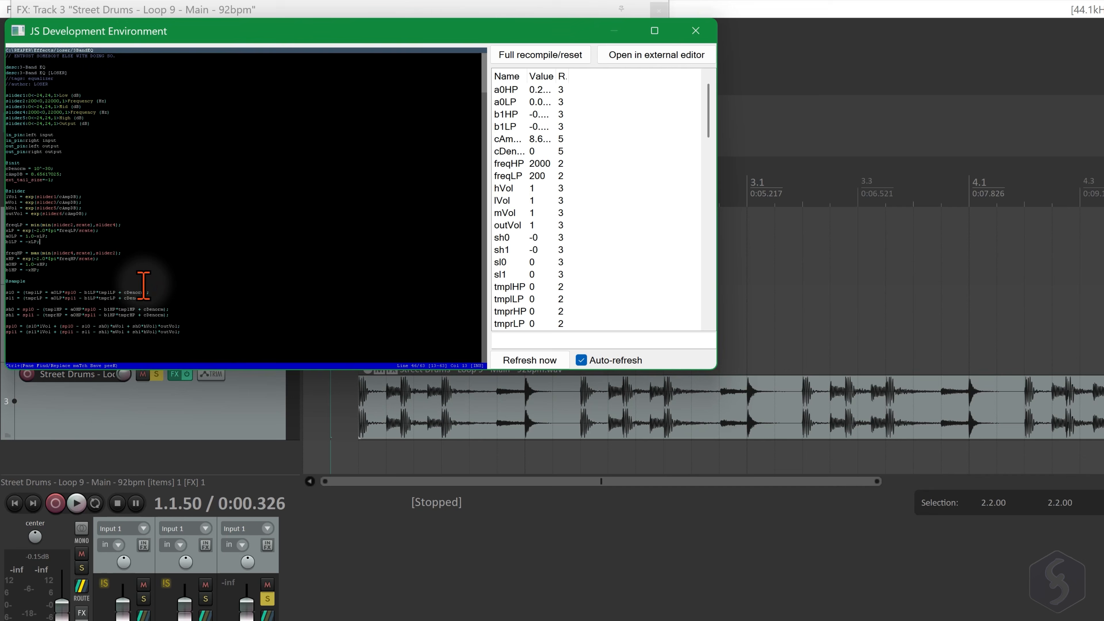
pyautogui.scroll(4, 143, 286)
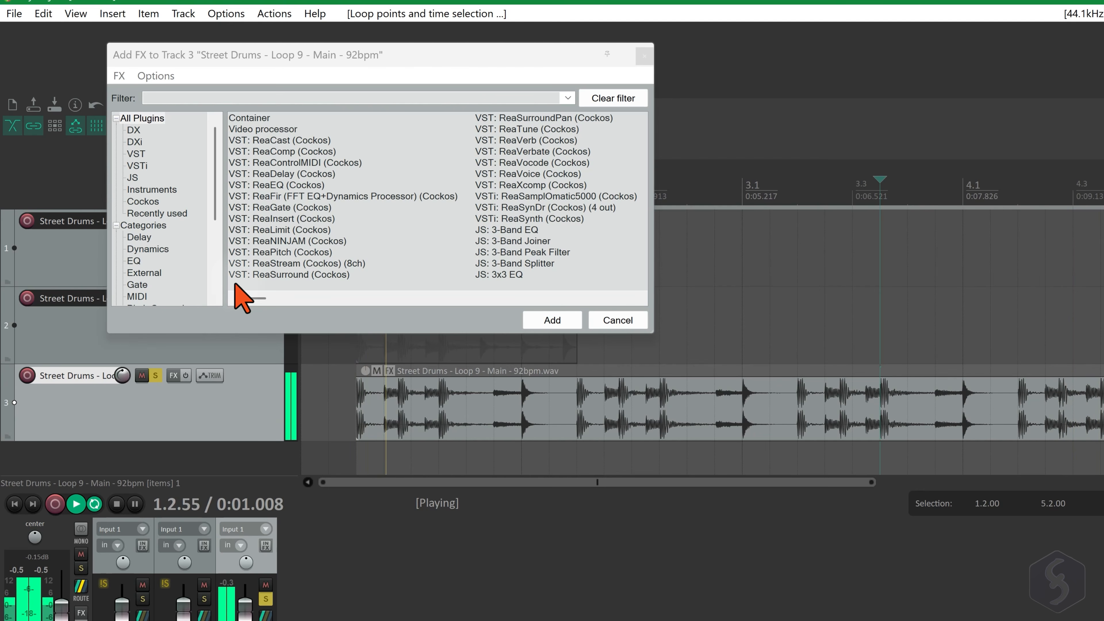
# Add VST: ReaPitch and JS: Amplitude Modulator together to track 3's FX chain.
pyautogui.moveTo(255, 299); pyautogui.dragTo(304, 252)
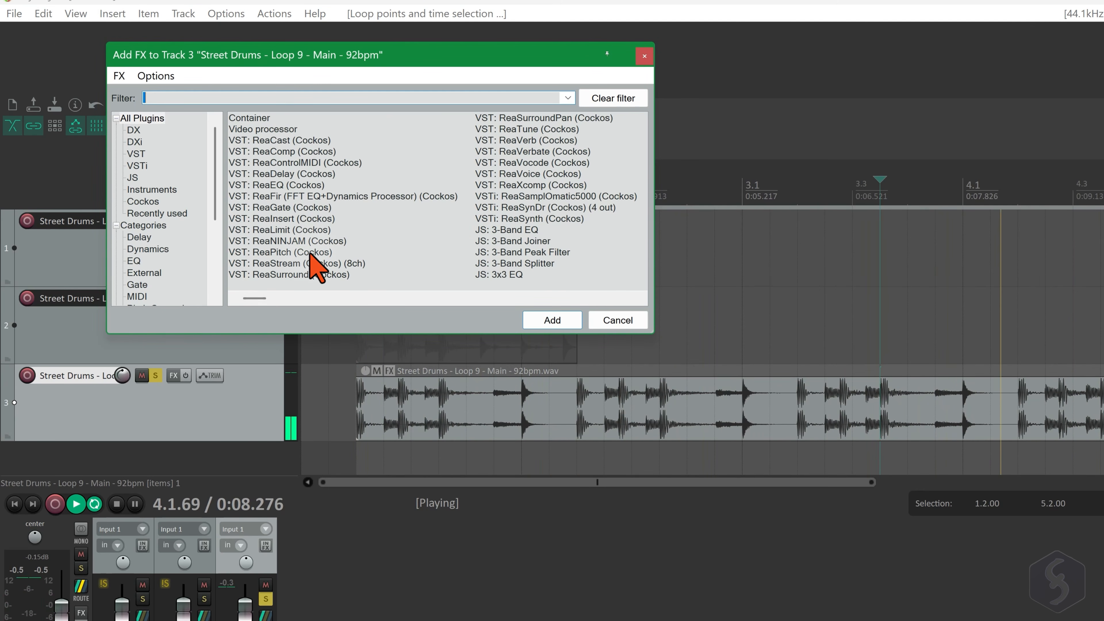
pyautogui.click(310, 253)
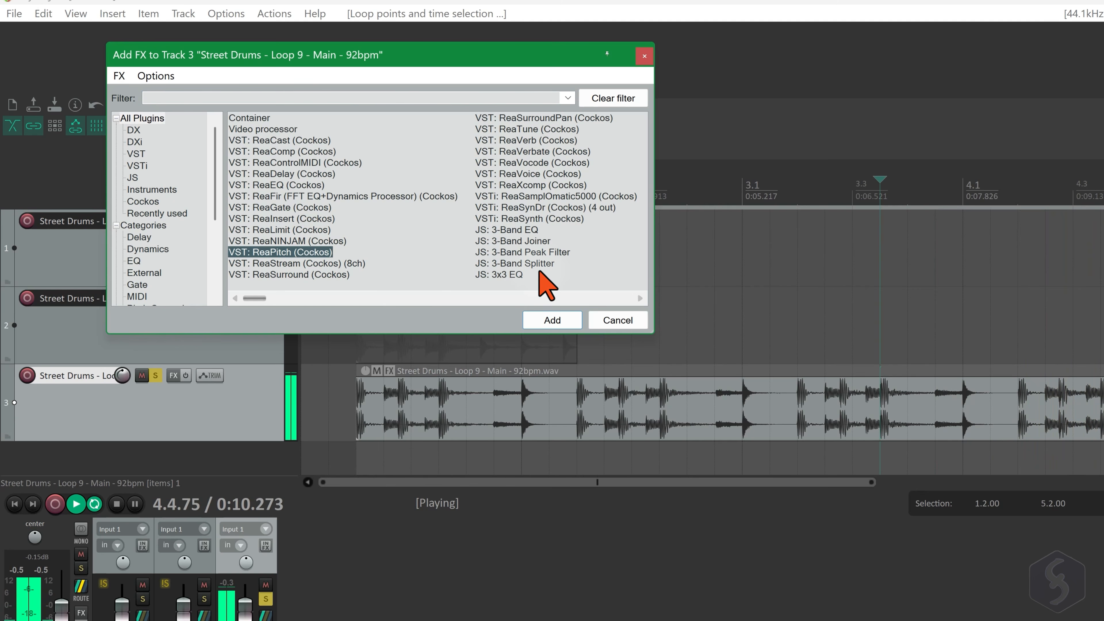
pyautogui.moveTo(248, 297); pyautogui.dragTo(280, 299)
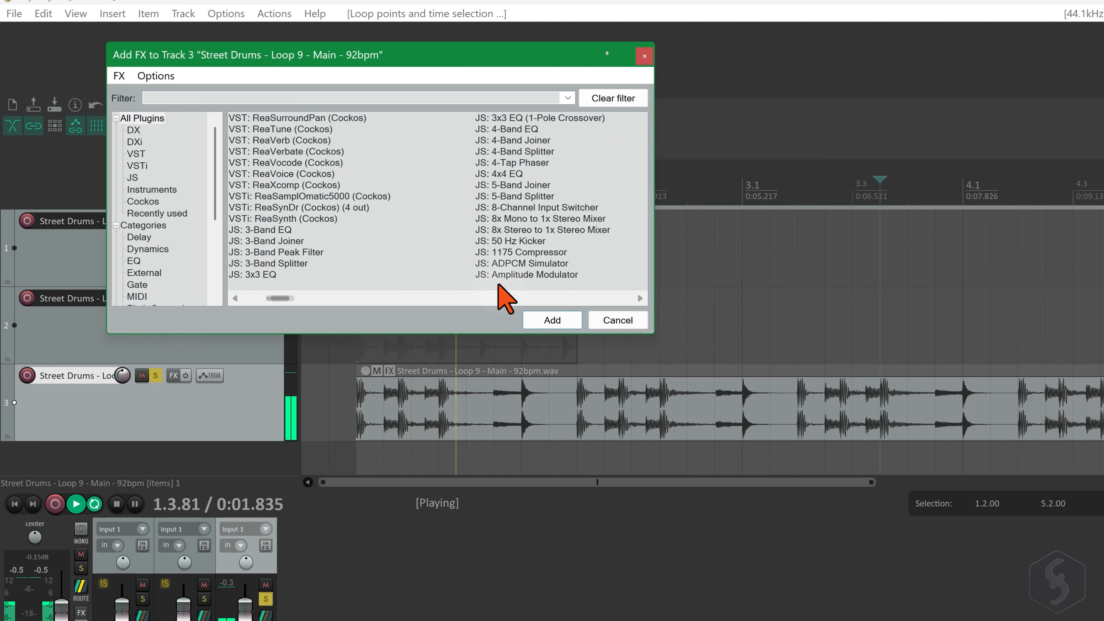
pyautogui.click(546, 274)
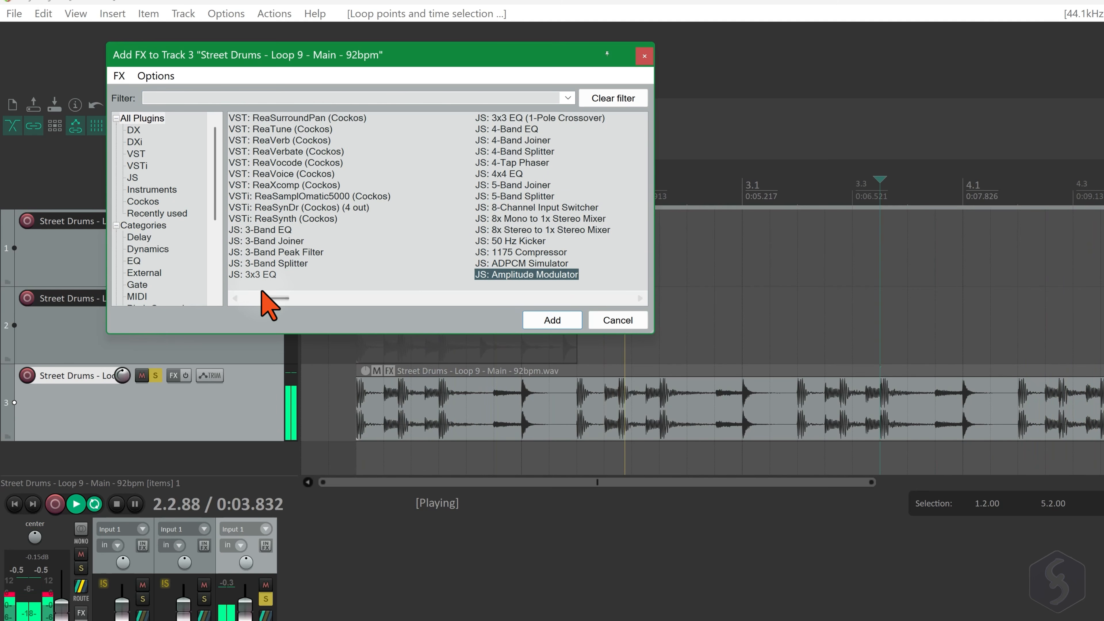
pyautogui.moveTo(281, 300); pyautogui.dragTo(259, 300)
pyautogui.click(277, 253)
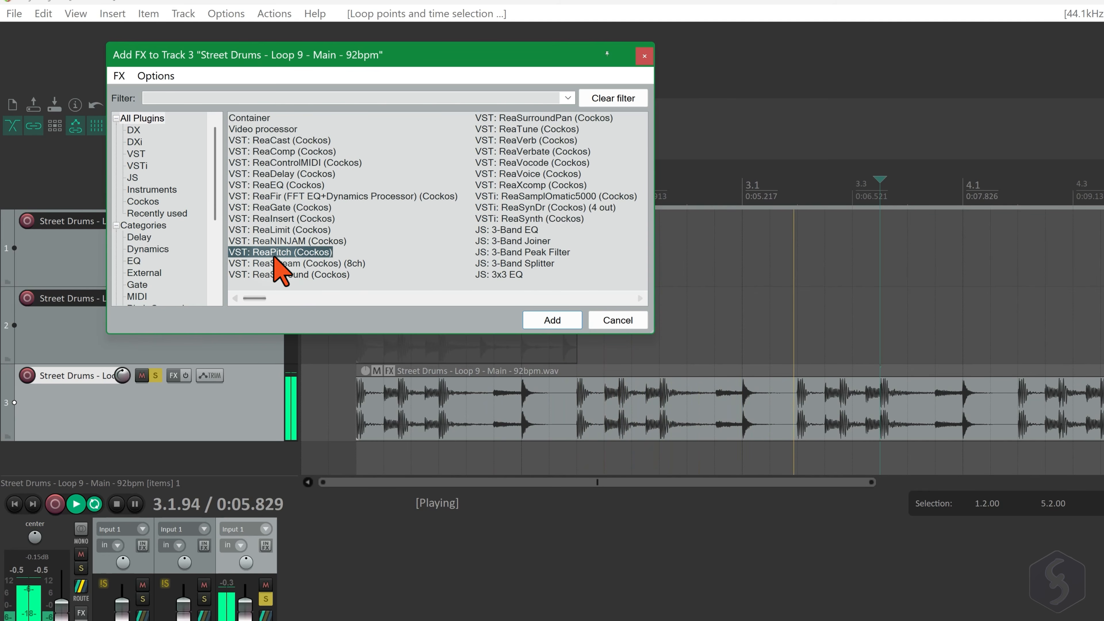
pyautogui.click(546, 320)
# Bypass Amplitude Modulator in track 3's FX chain and display the ReaPitch settings.
pyautogui.click(38, 63)
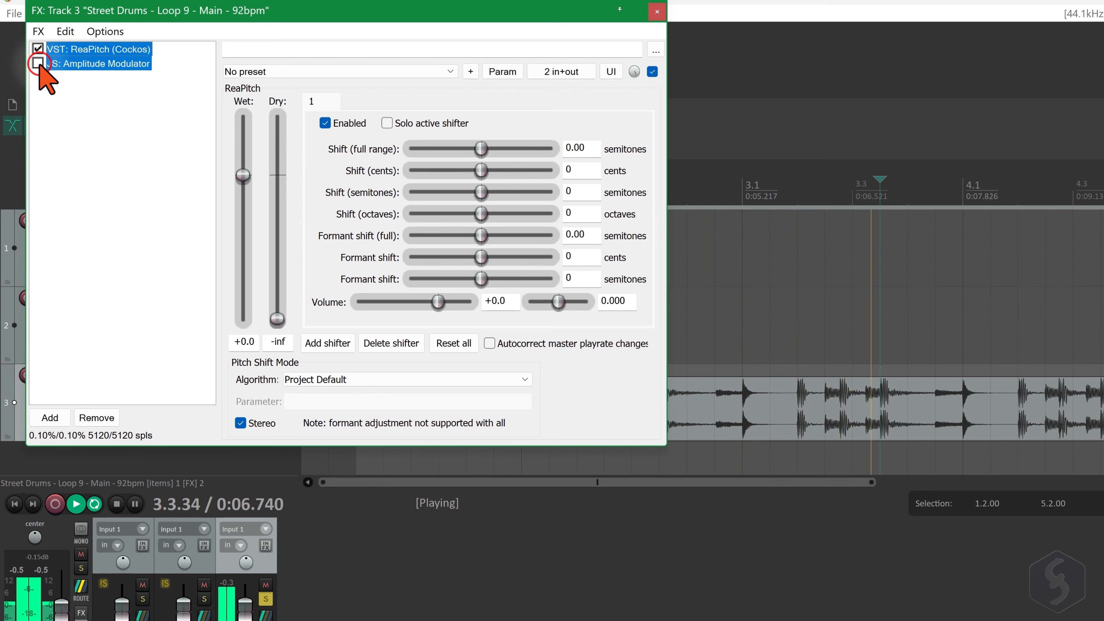
pyautogui.click(130, 87)
pyautogui.click(126, 51)
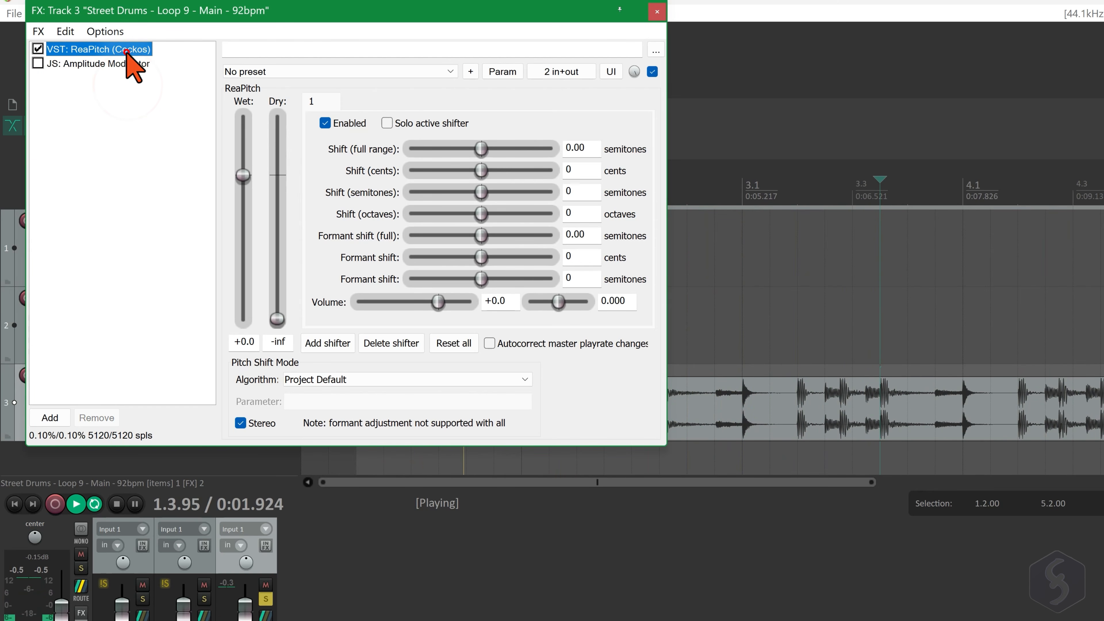
pyautogui.click(126, 63)
pyautogui.click(128, 49)
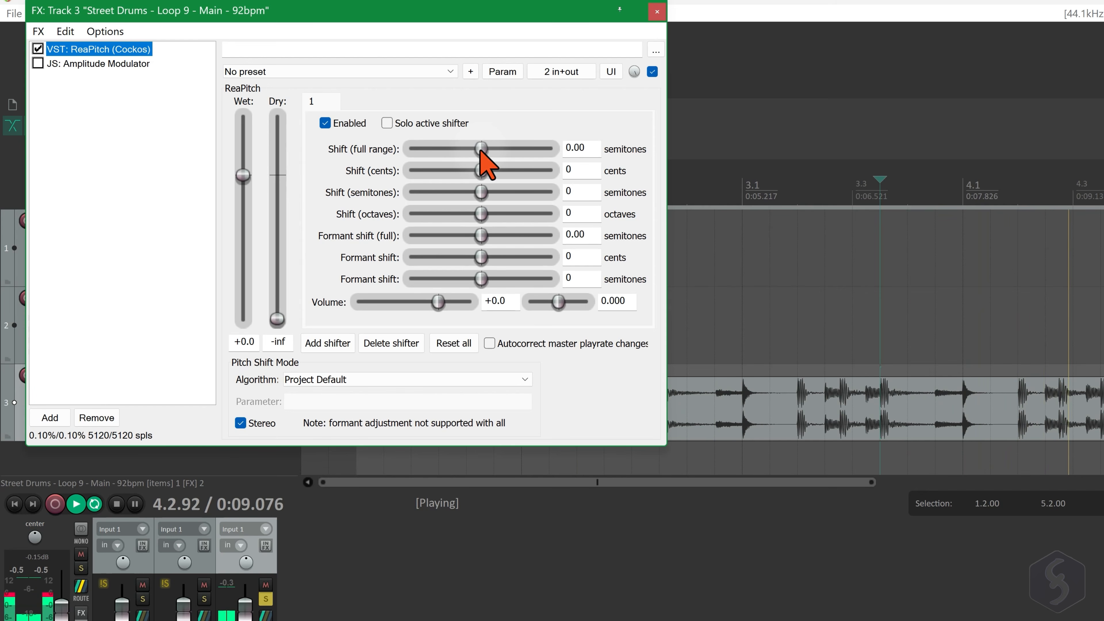
# Set ReaPitch's full-range shift to 5.90 semitones and its wet and dry levels to about +0.1 and +0.4.
pyautogui.moveTo(480, 149); pyautogui.dragTo(490, 151)
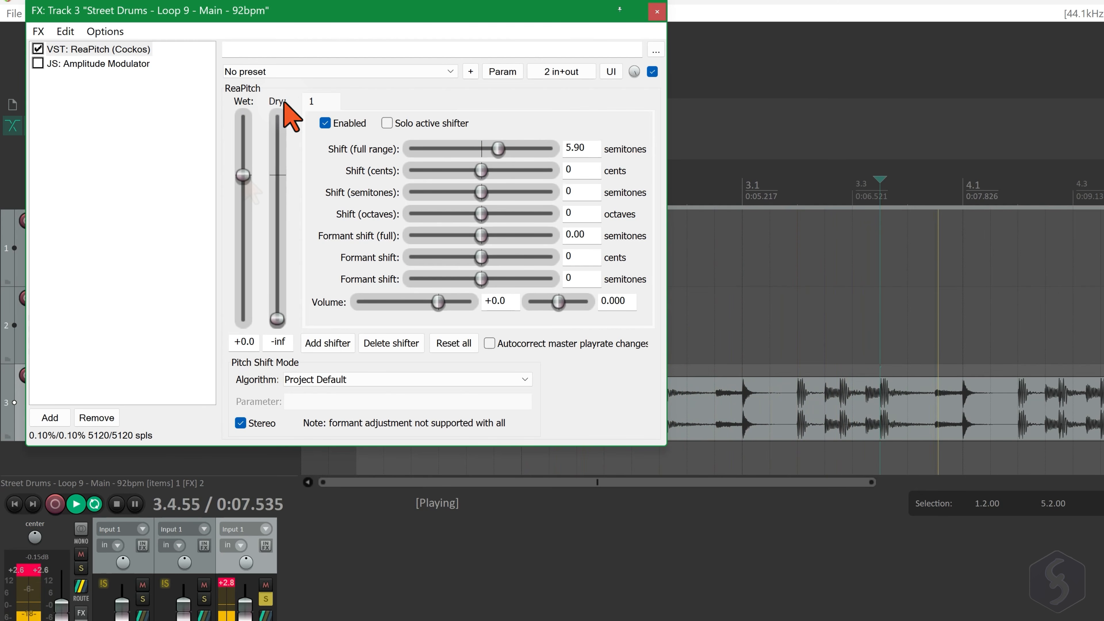
pyautogui.moveTo(245, 175); pyautogui.dragTo(248, 144)
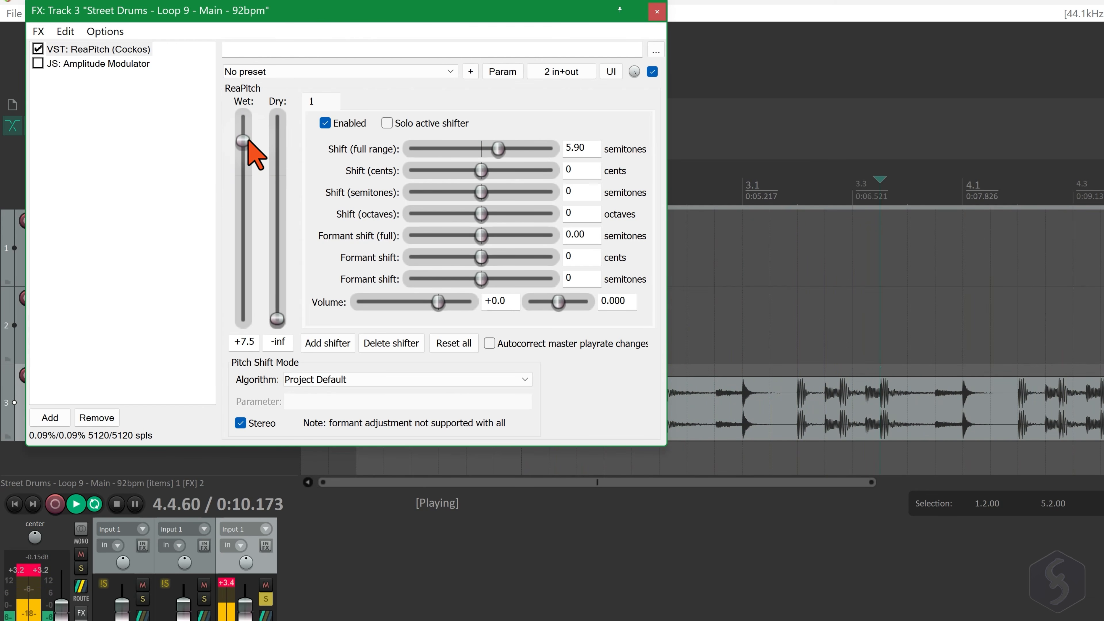
pyautogui.moveTo(278, 267); pyautogui.dragTo(239, 240)
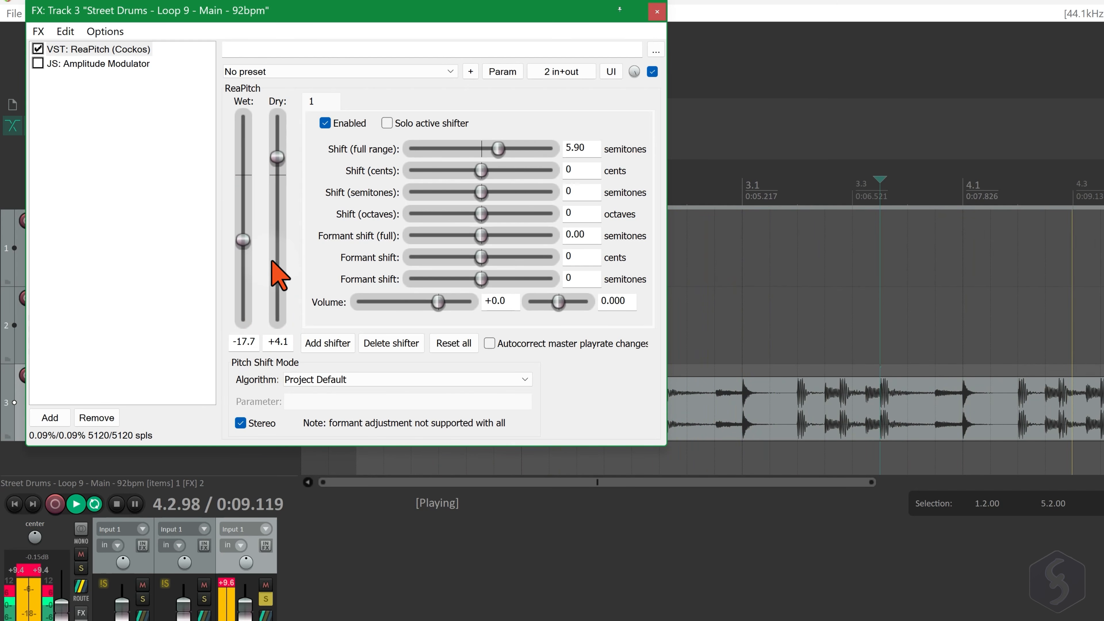
pyautogui.moveTo(278, 157); pyautogui.dragTo(277, 174)
pyautogui.moveTo(243, 241); pyautogui.dragTo(243, 174)
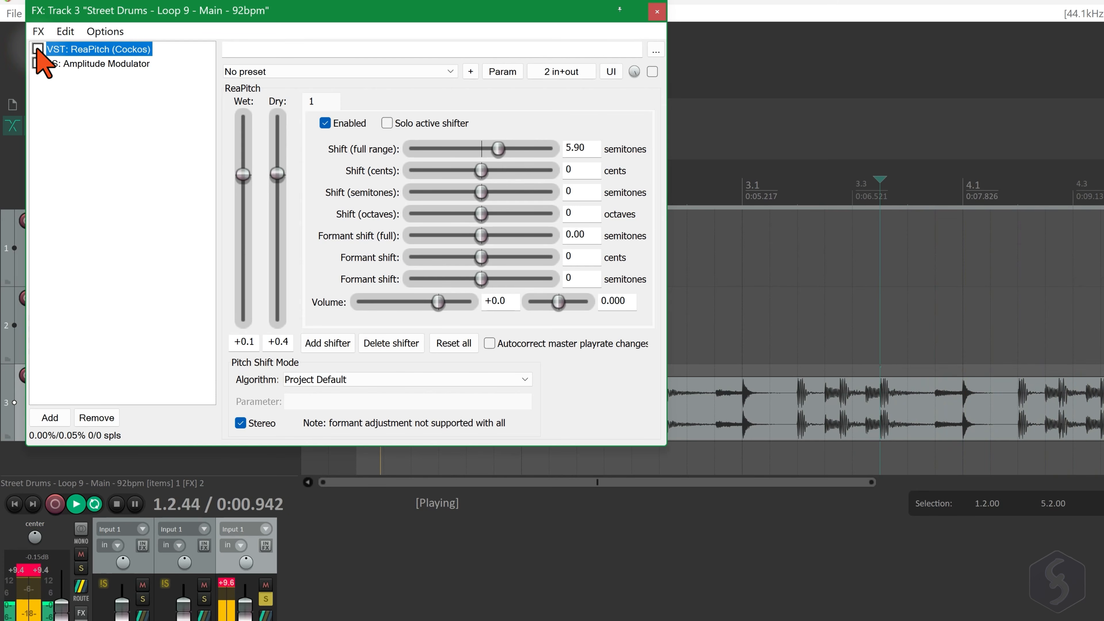
# Enable Amplitude Modulator, try it ahead of ReaPitch in the chain, and remove it from track 3.
pyautogui.click(38, 63)
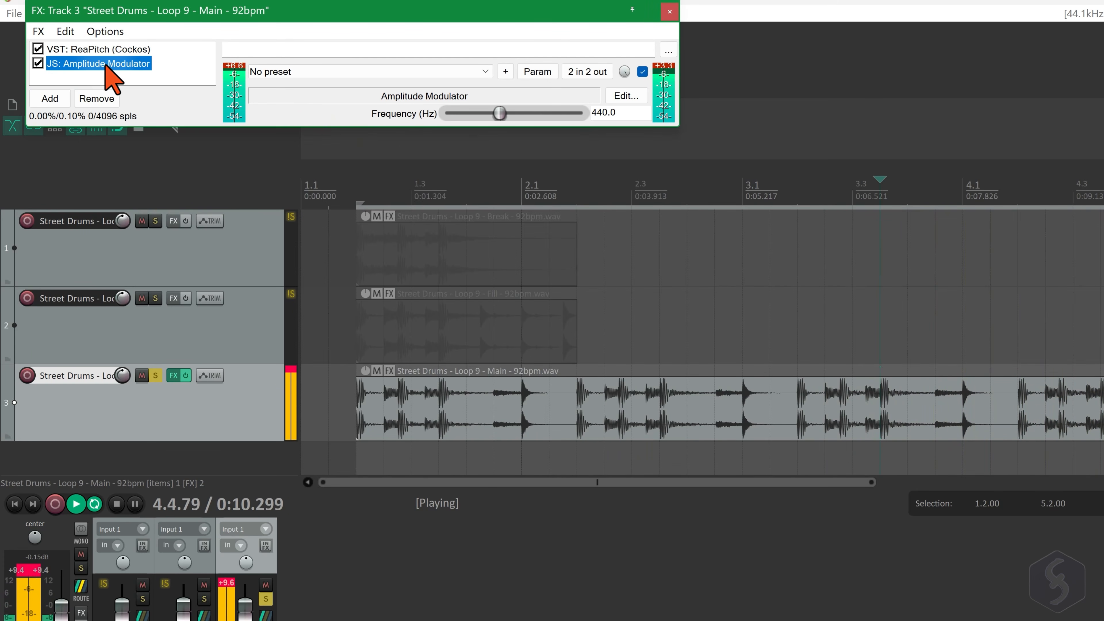
pyautogui.moveTo(104, 64); pyautogui.dragTo(144, 79)
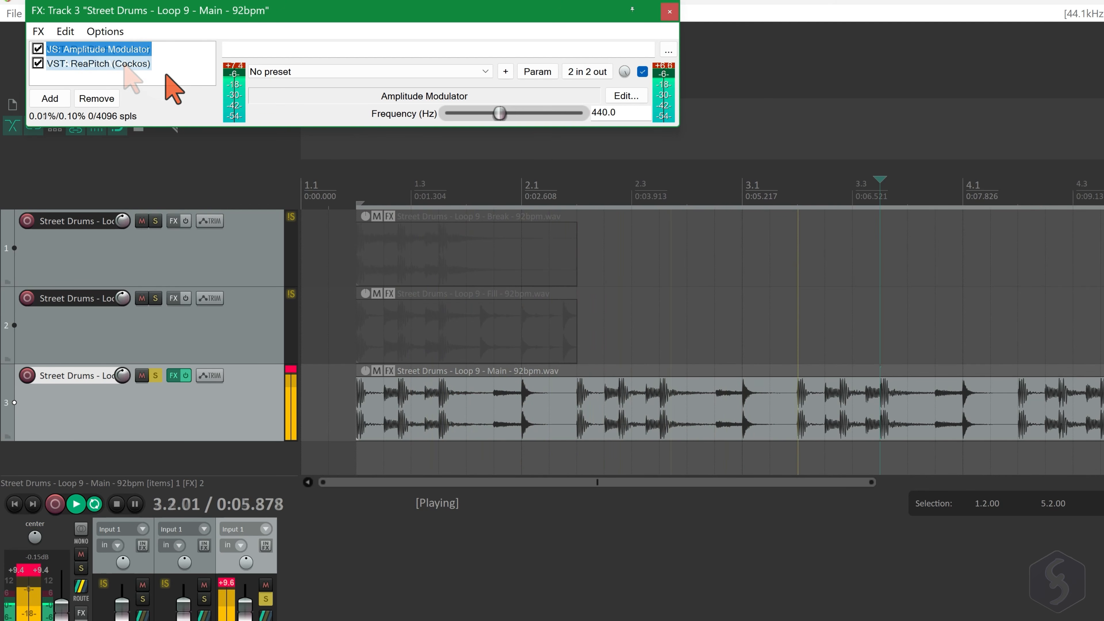
pyautogui.click(97, 99)
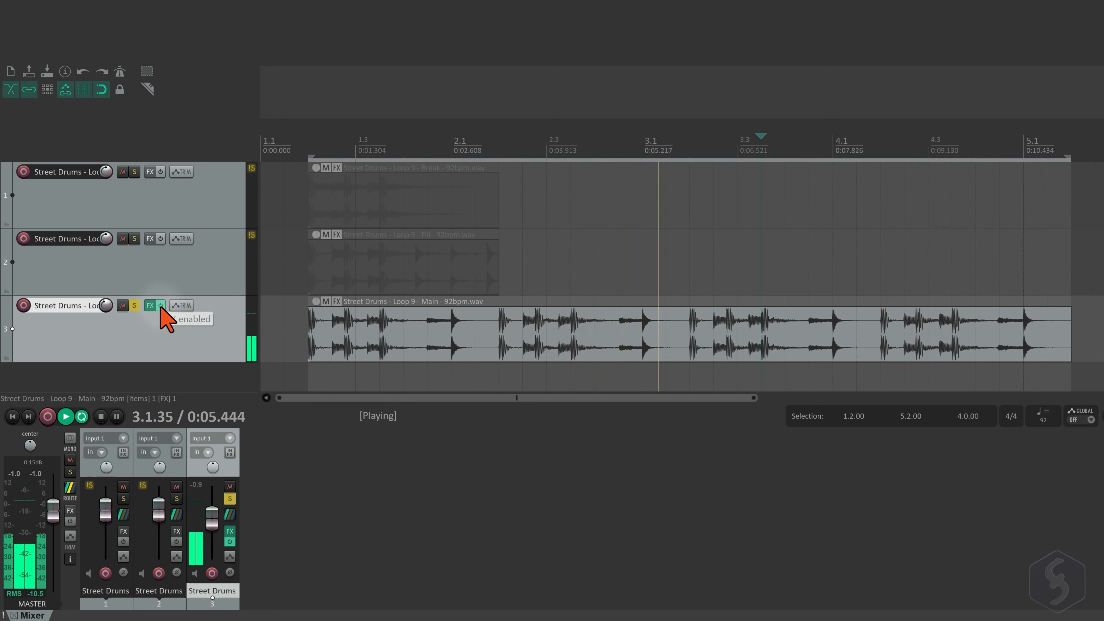
# Bypass and re-enable all of track 3's effects during playback, and stop playback.
pyautogui.click(161, 306)
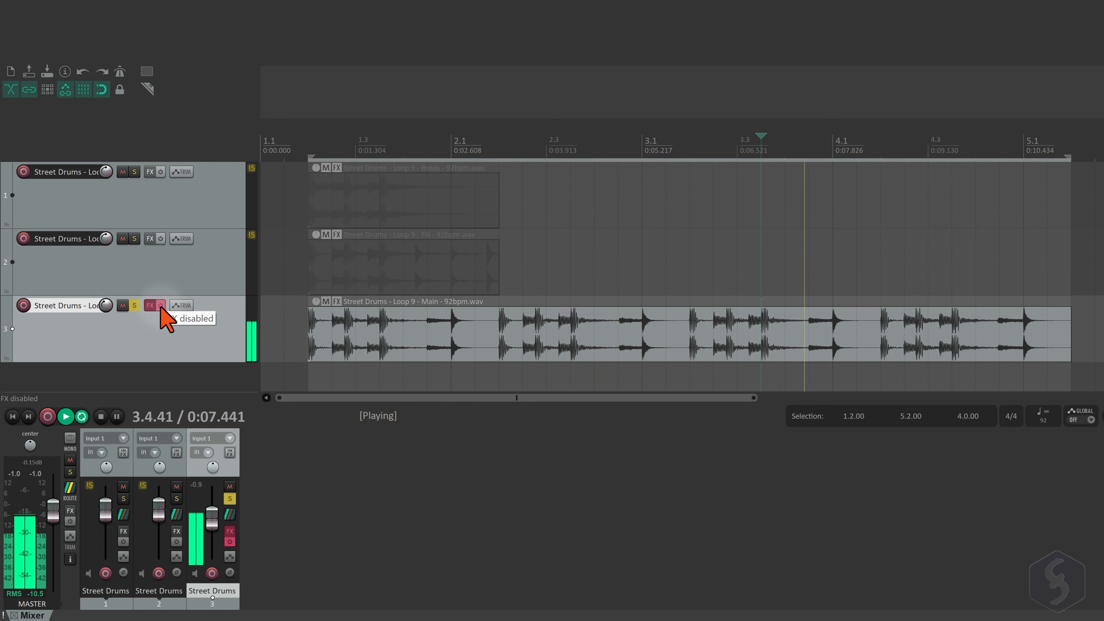
pyautogui.click(161, 306)
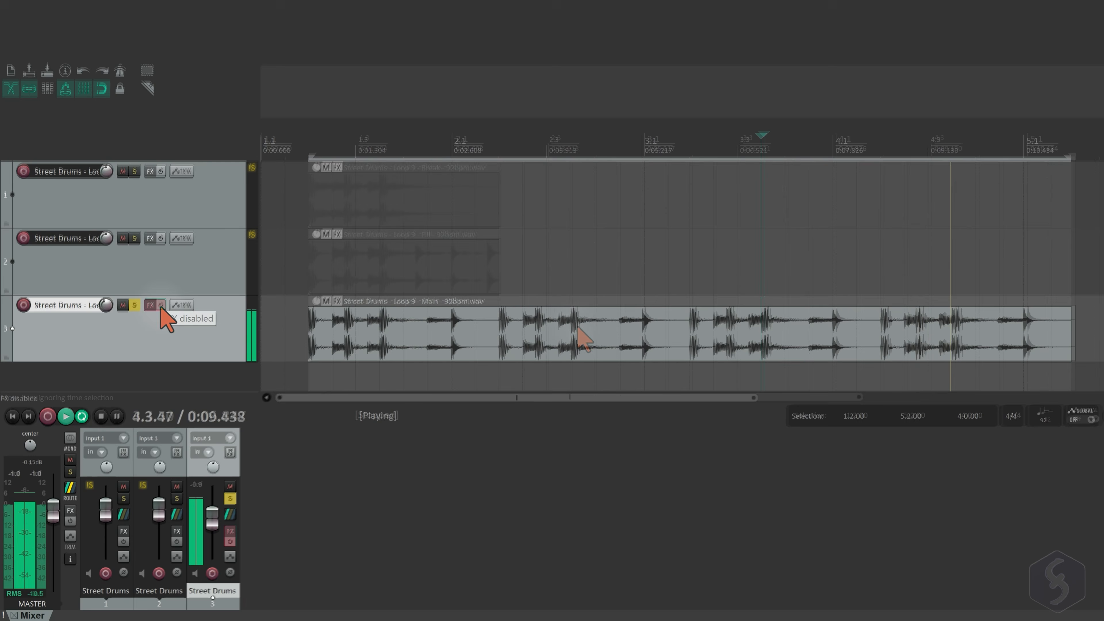
pyautogui.press('space')
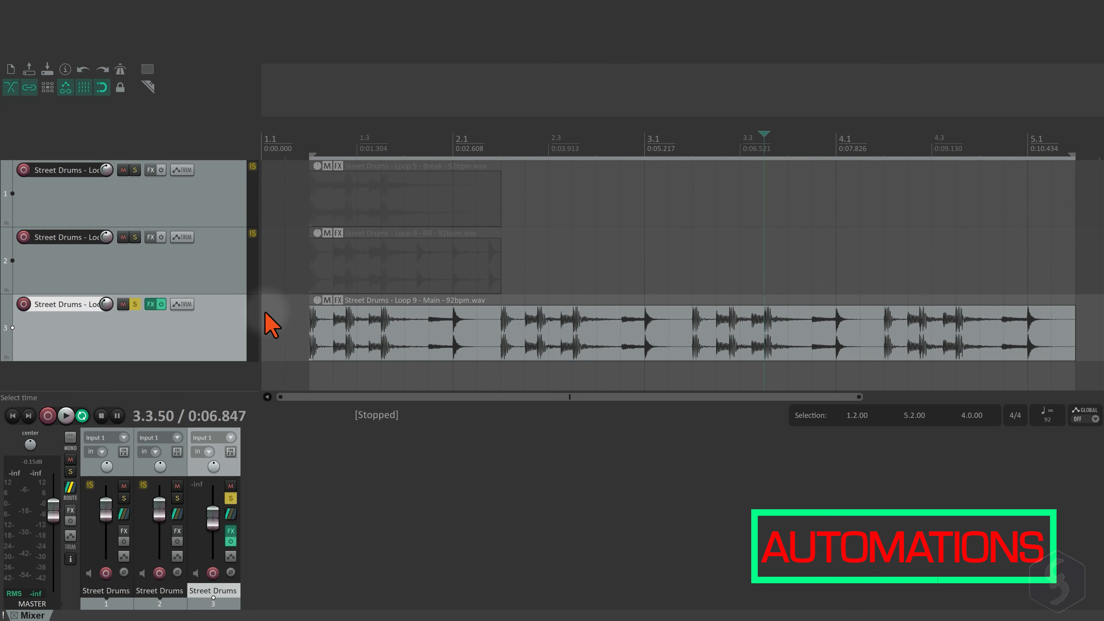
# Open track 3's envelope list and widen its Name column to show the full parameter names.
pyautogui.click(186, 304)
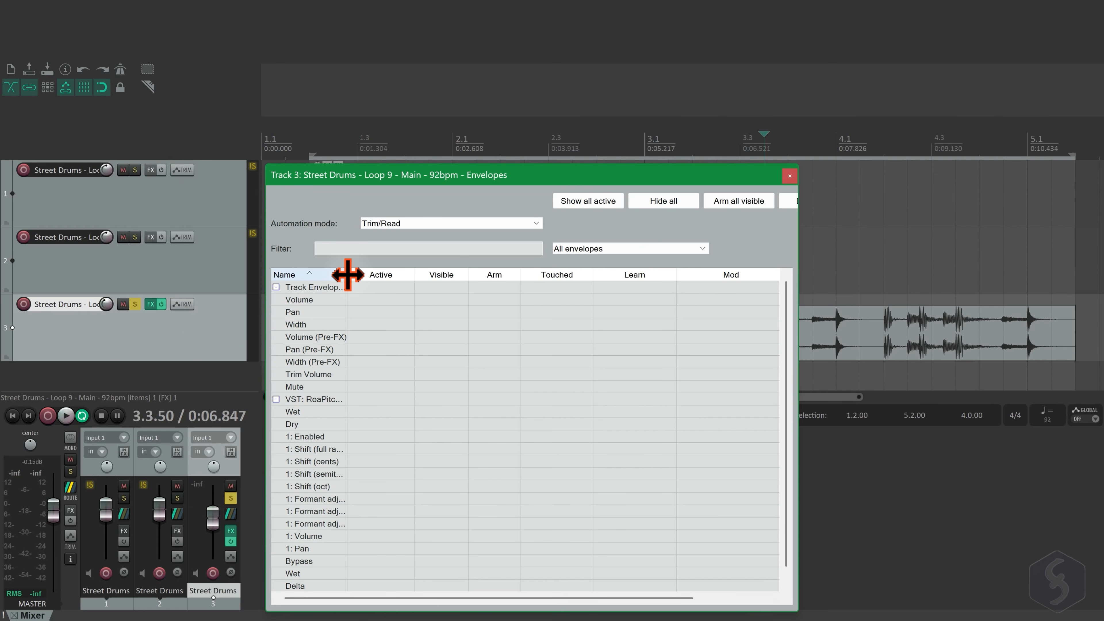
pyautogui.moveTo(347, 274); pyautogui.dragTo(409, 275)
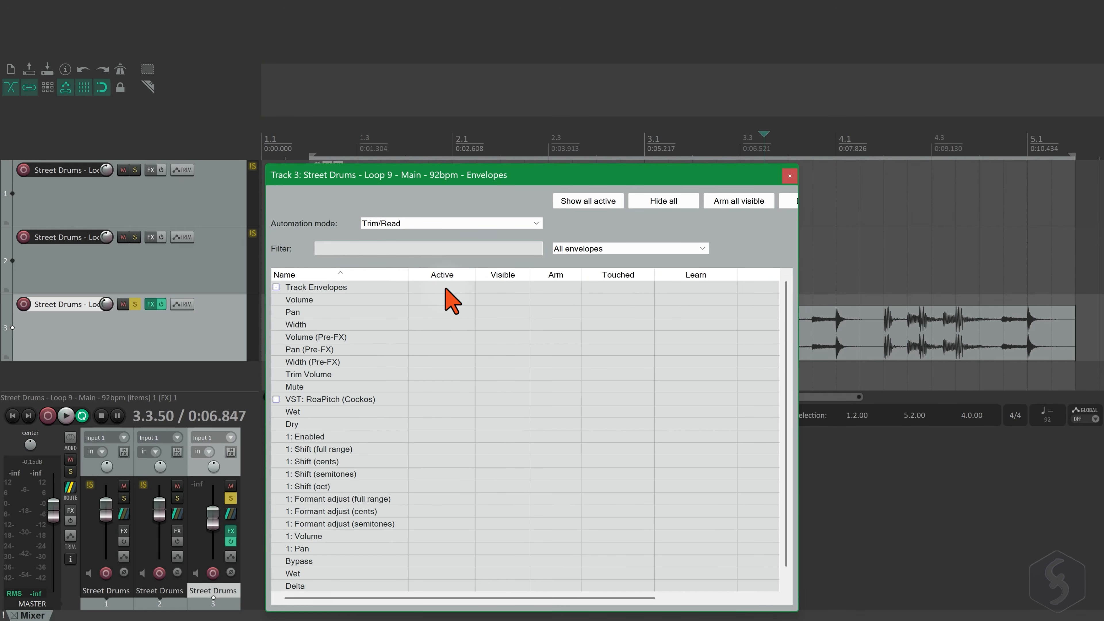
# Activate track 3's Volume envelope and ReaPitch's 1: Shift (semitones) envelope, and close the envelope list.
pyautogui.click(462, 299)
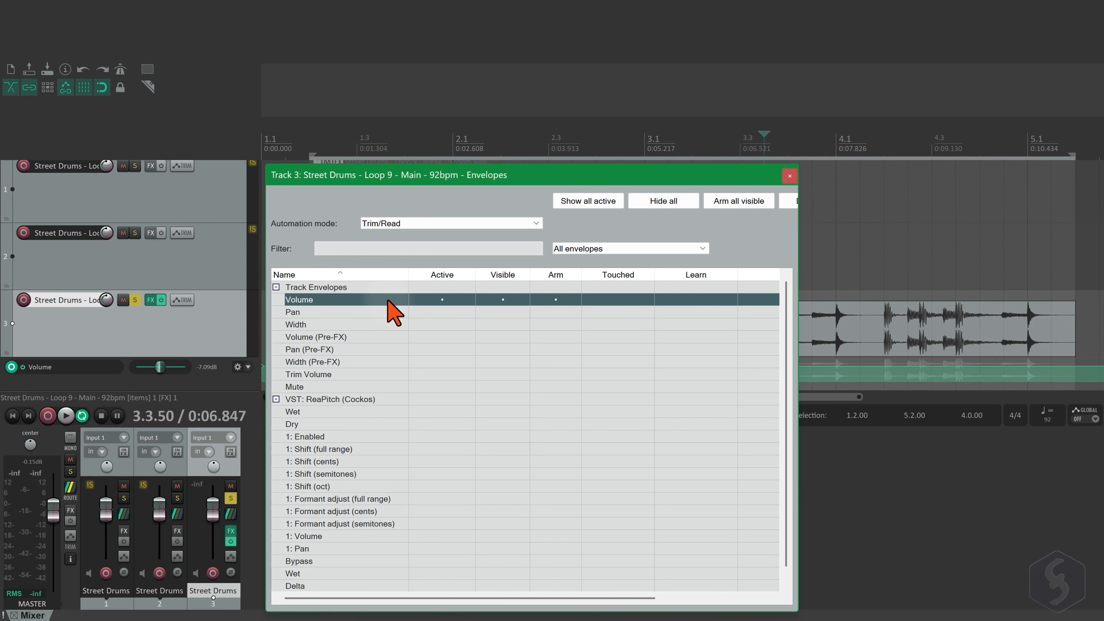
pyautogui.click(370, 399)
pyautogui.click(458, 471)
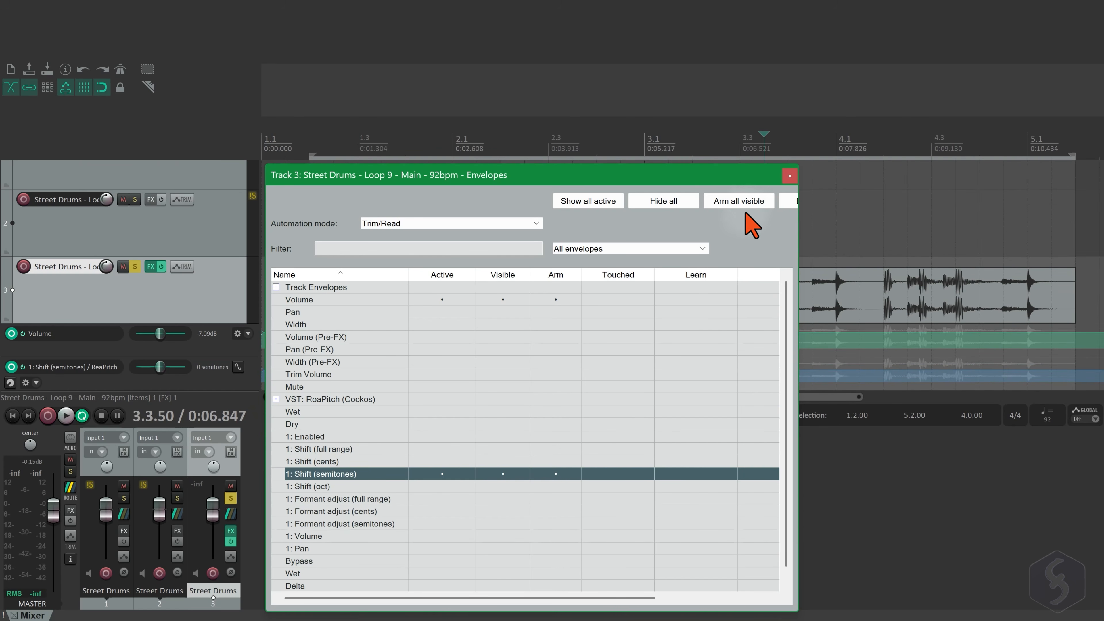
pyautogui.click(789, 176)
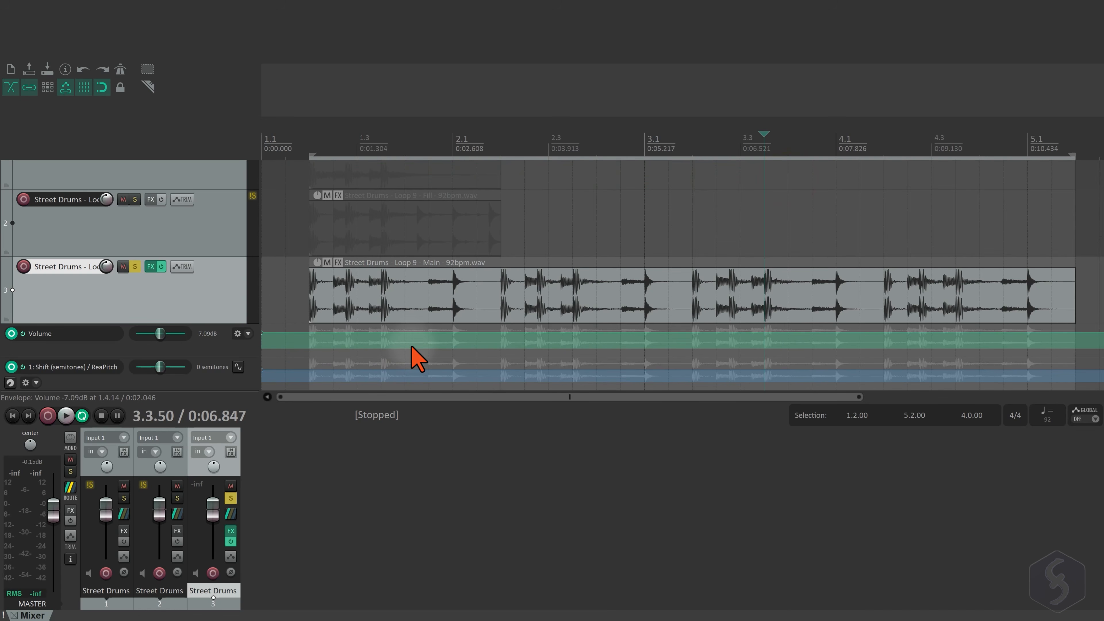
# Start playback and lower the whole volume envelope of track 3 to about -12.0 dB.
pyautogui.press('space')
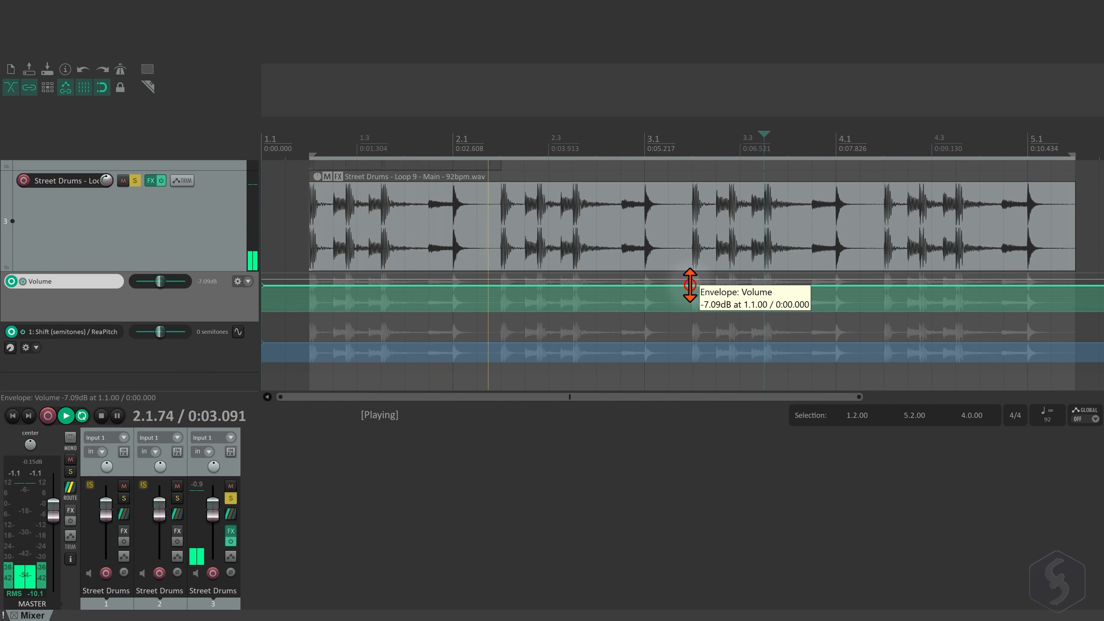
pyautogui.click(689, 285)
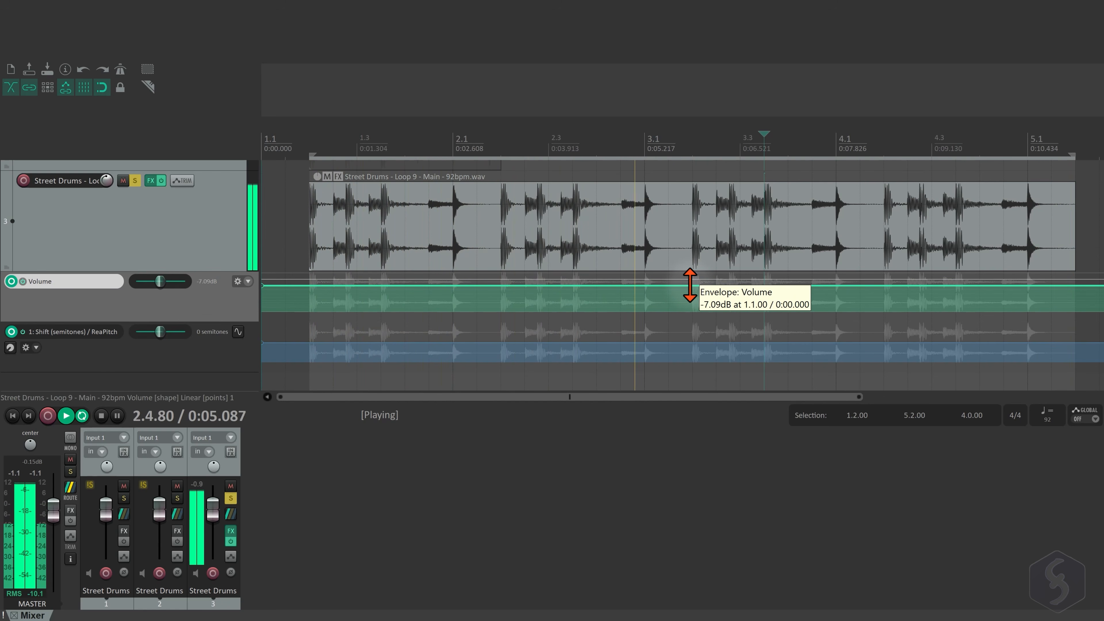
pyautogui.moveTo(689, 286); pyautogui.dragTo(683, 357)
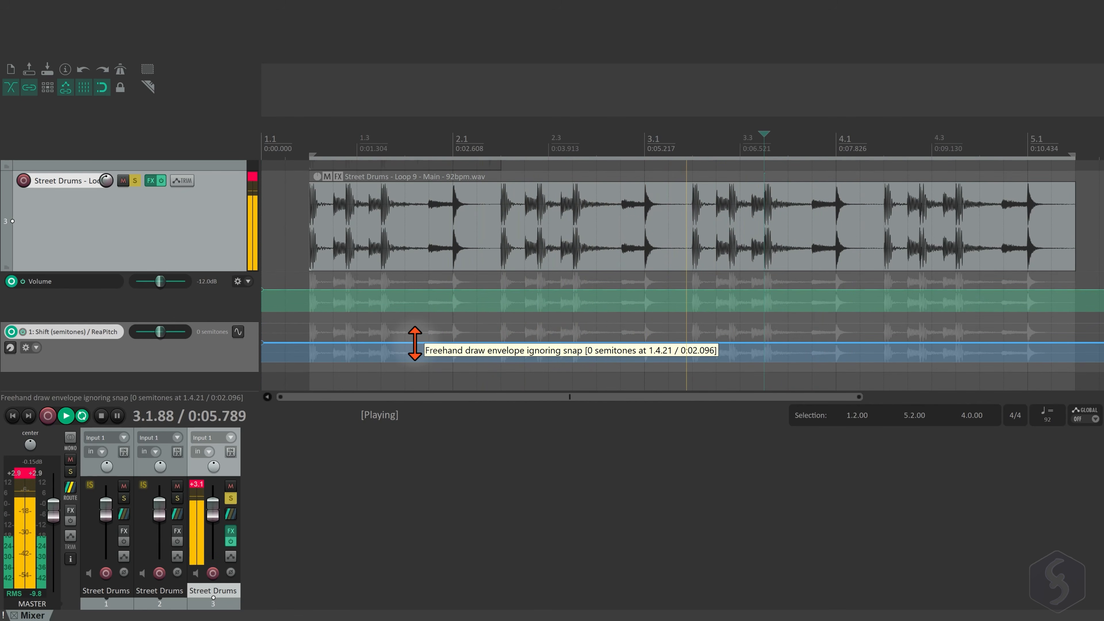
# Draw a freehand wavy curve on the ReaPitch semitone-shift envelope from about 1.4.21 to 3.3, and delete several points along its first rise.
pyautogui.moveTo(421, 343)
pyautogui.mouseDown()
pyautogui.moveTo(508, 329)
pyautogui.moveTo(580, 356)
pyautogui.moveTo(769, 343)
pyautogui.mouseUp()
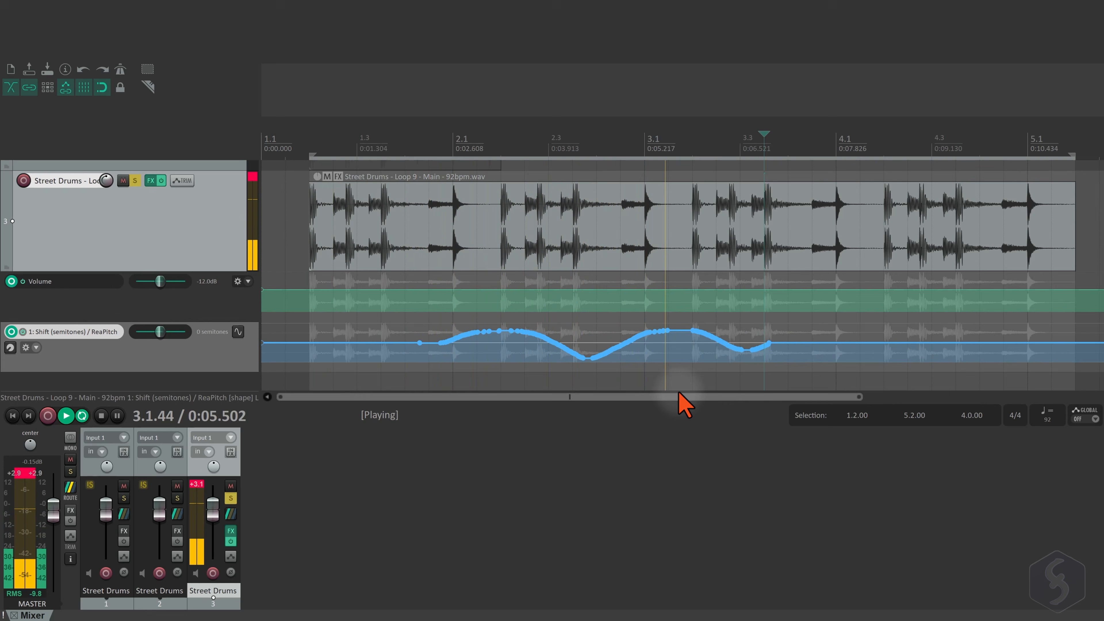
pyautogui.keyDown('alt'); pyautogui.click(421, 343); pyautogui.keyUp('alt')
pyautogui.keyDown('alt'); pyautogui.click(456, 338); pyautogui.keyUp('alt')
pyautogui.keyDown('alt'); pyautogui.click(467, 335); pyautogui.keyUp('alt')
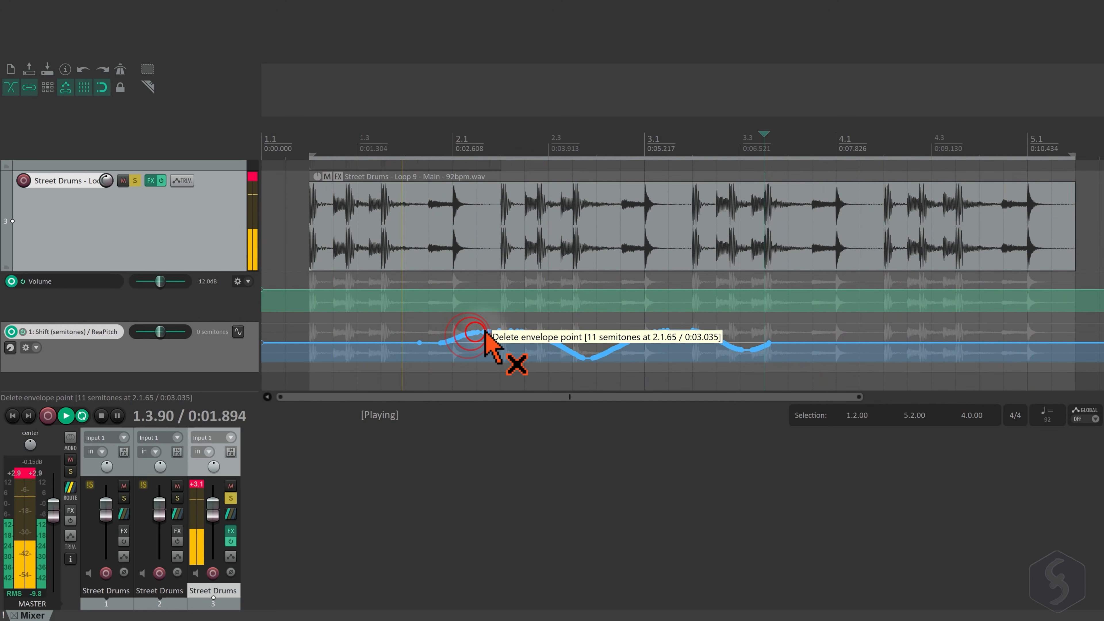
pyautogui.keyDown('alt'); pyautogui.click(486, 331); pyautogui.keyUp('alt')
pyautogui.keyDown('alt'); pyautogui.click(509, 331); pyautogui.keyUp('alt')
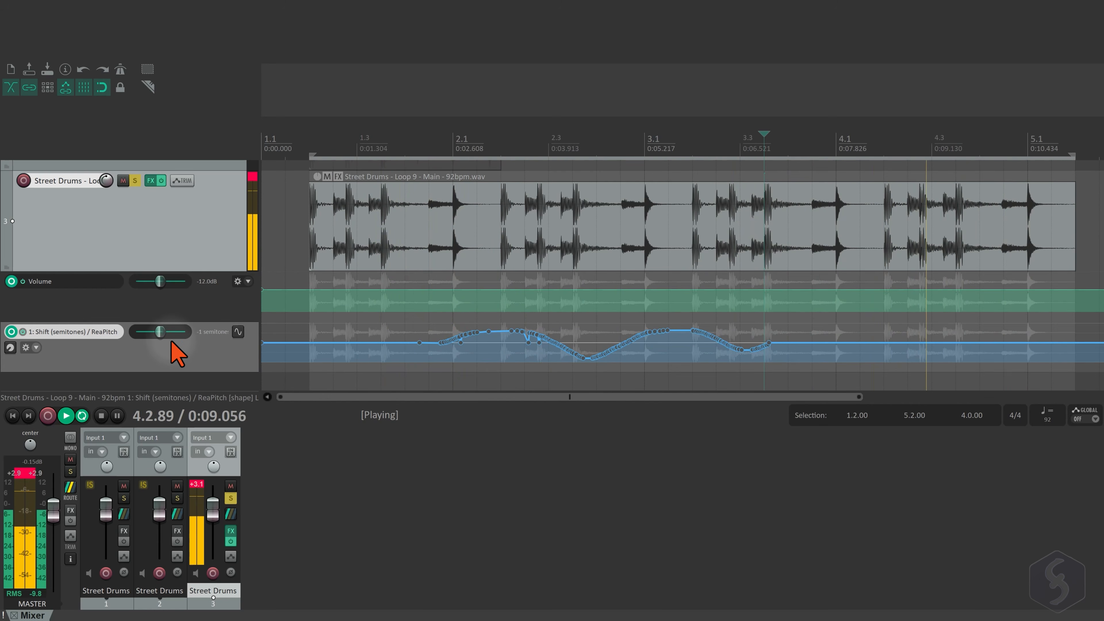
# Bypass and re-enable the ReaPitch semitone-shift envelope during playback, and hide the envelope.
pyautogui.click(22, 332)
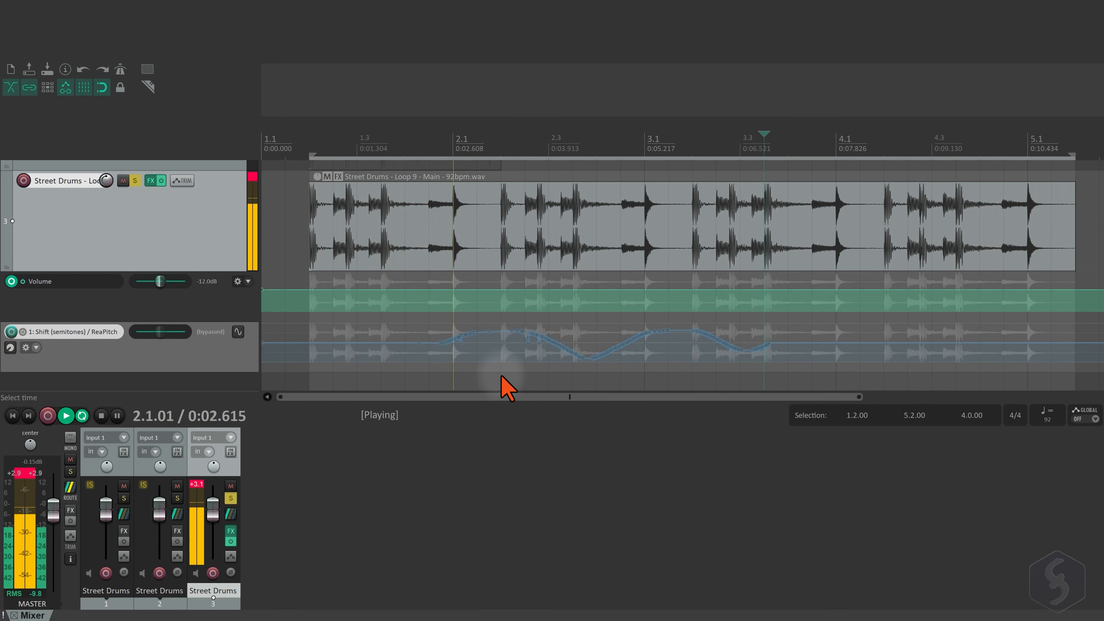
pyautogui.click(23, 332)
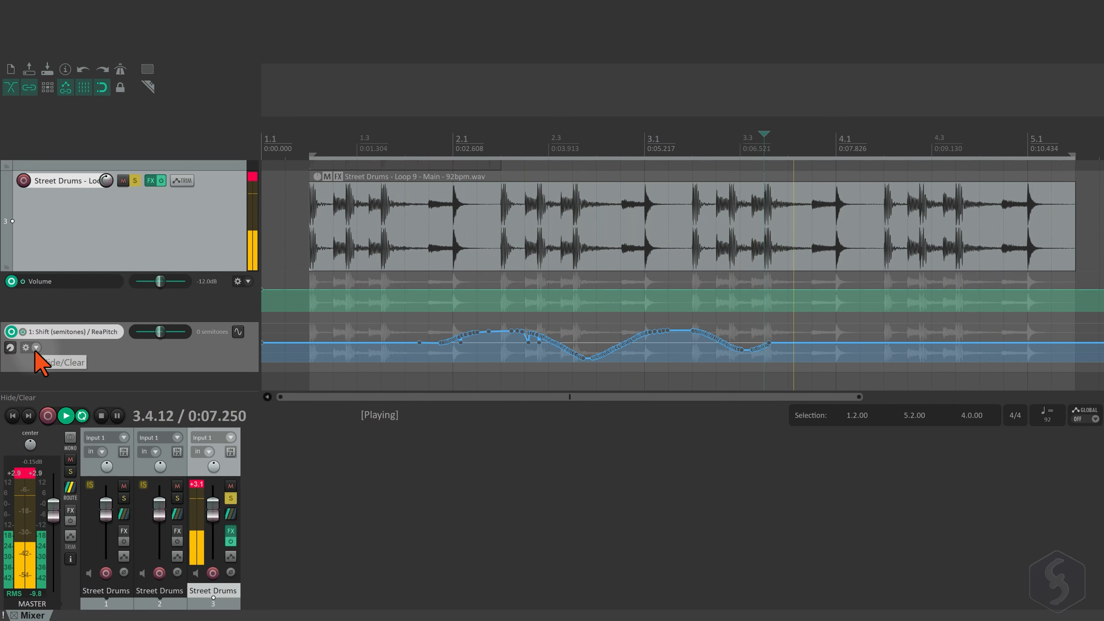
pyautogui.click(37, 347)
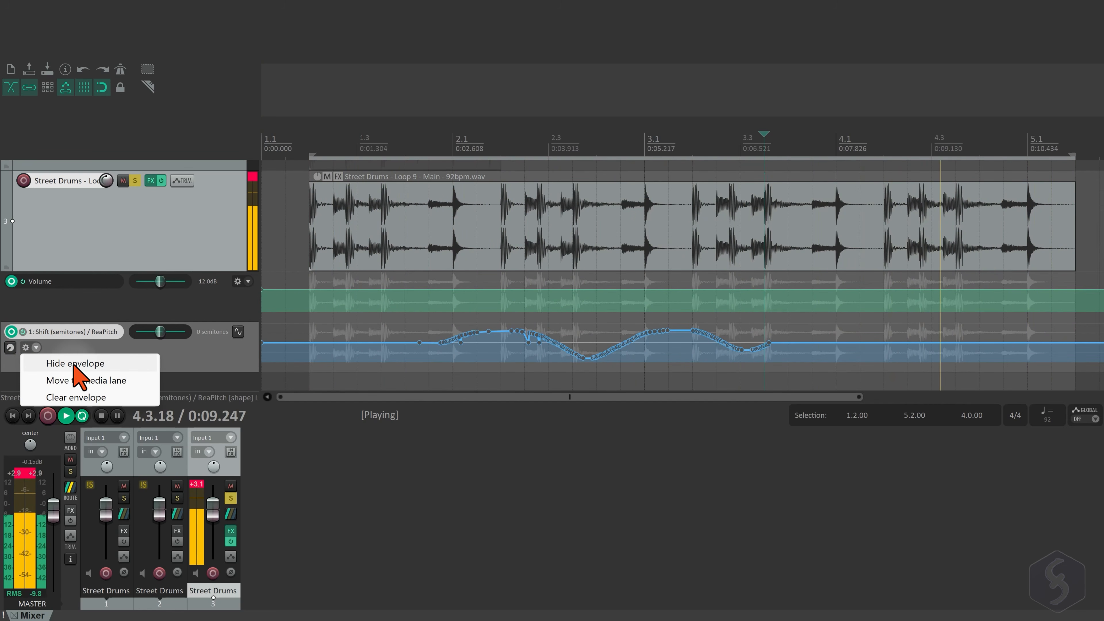
pyautogui.click(114, 366)
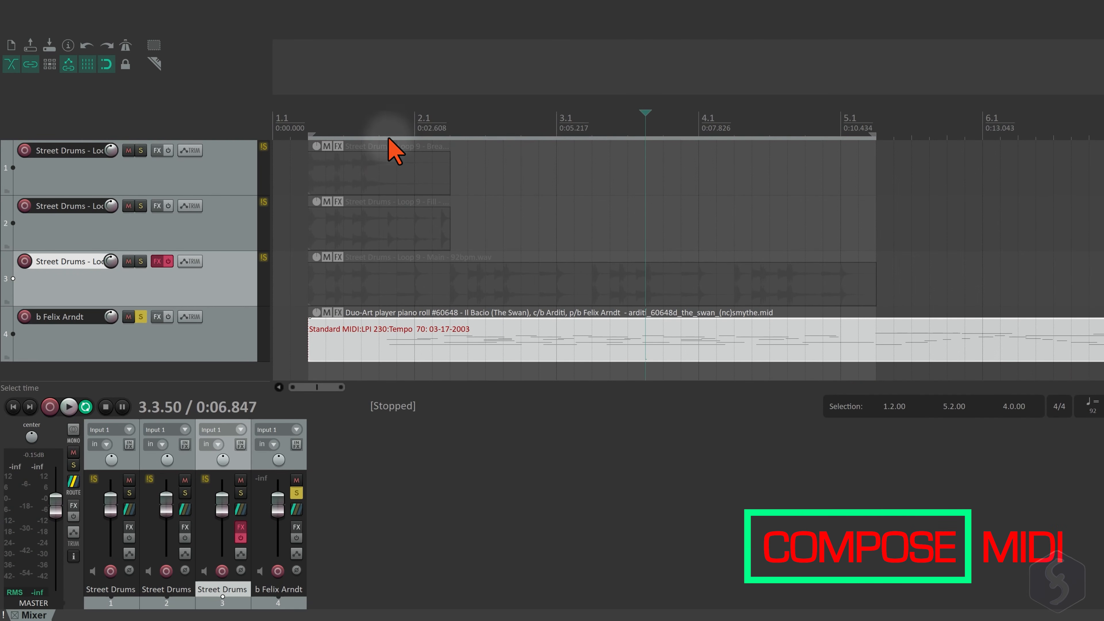
# Play the imported MIDI item on track 4 from 1.2.00 and add a virtual instrument from the Instruments category to its track.
pyautogui.click(304, 126)
pyautogui.press('space')
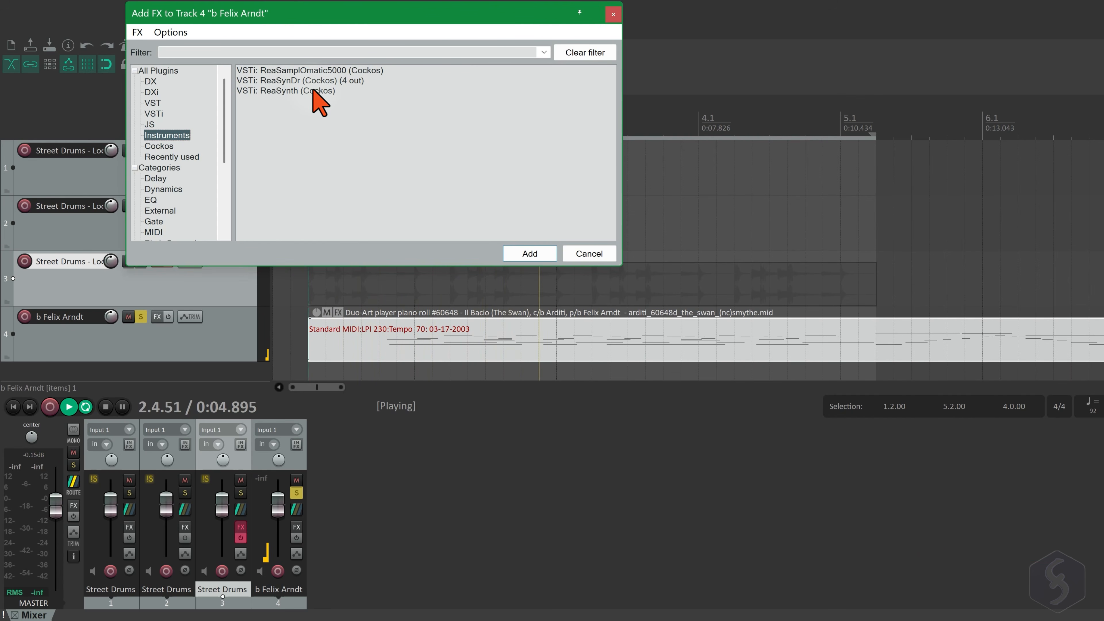
pyautogui.click(512, 256)
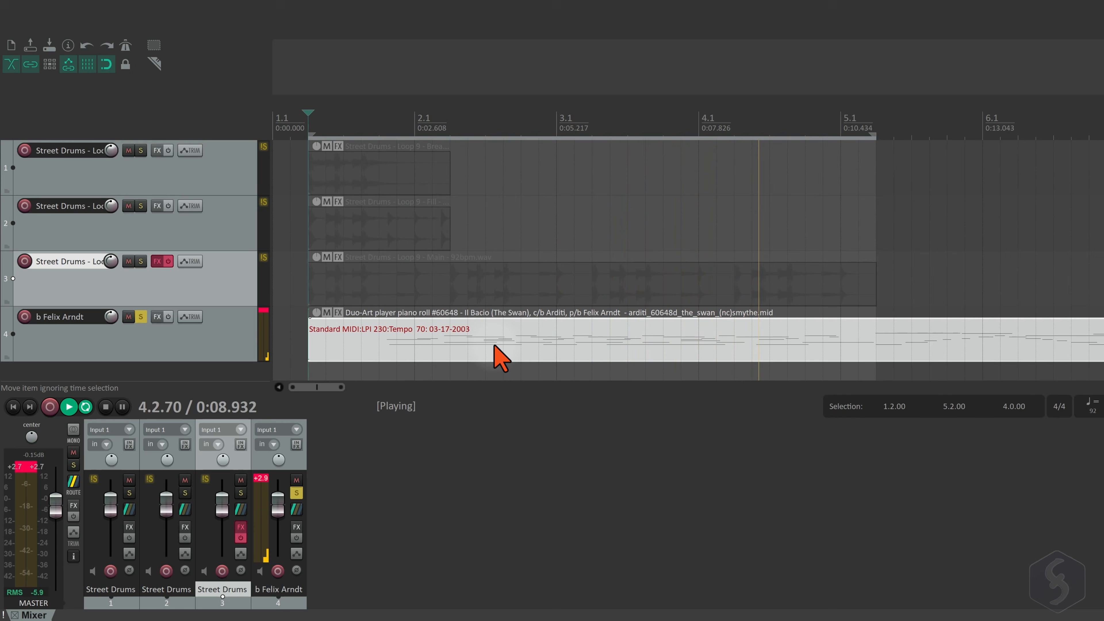
# Stop playback and open the MIDI Inputs page of the REAPER preferences.
pyautogui.press('space')
pyautogui.click(237, 9)
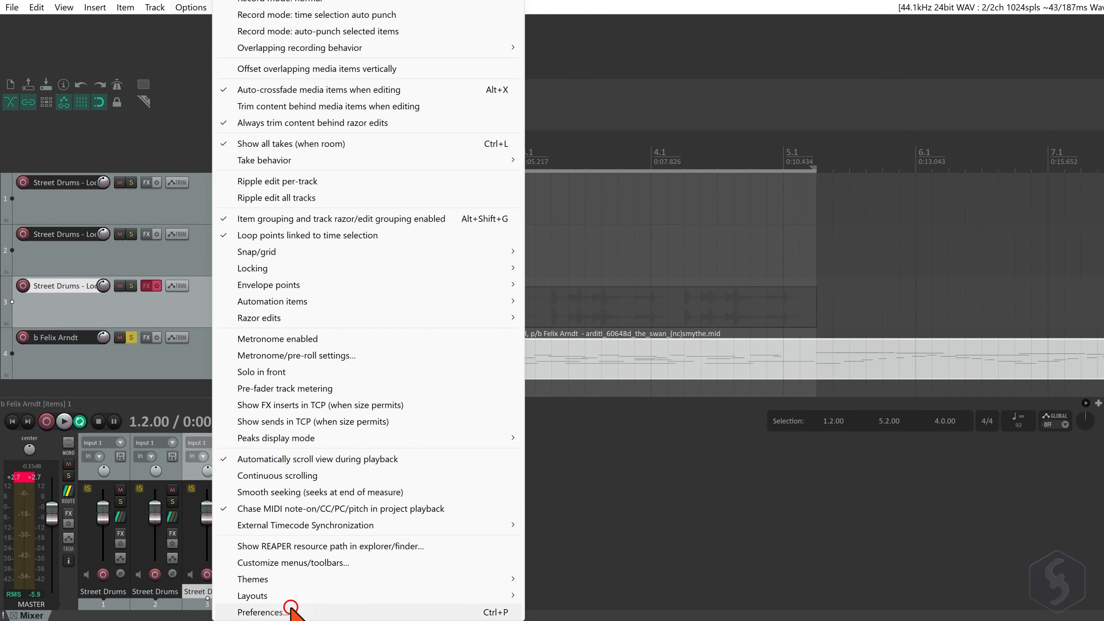
pyautogui.click(290, 608)
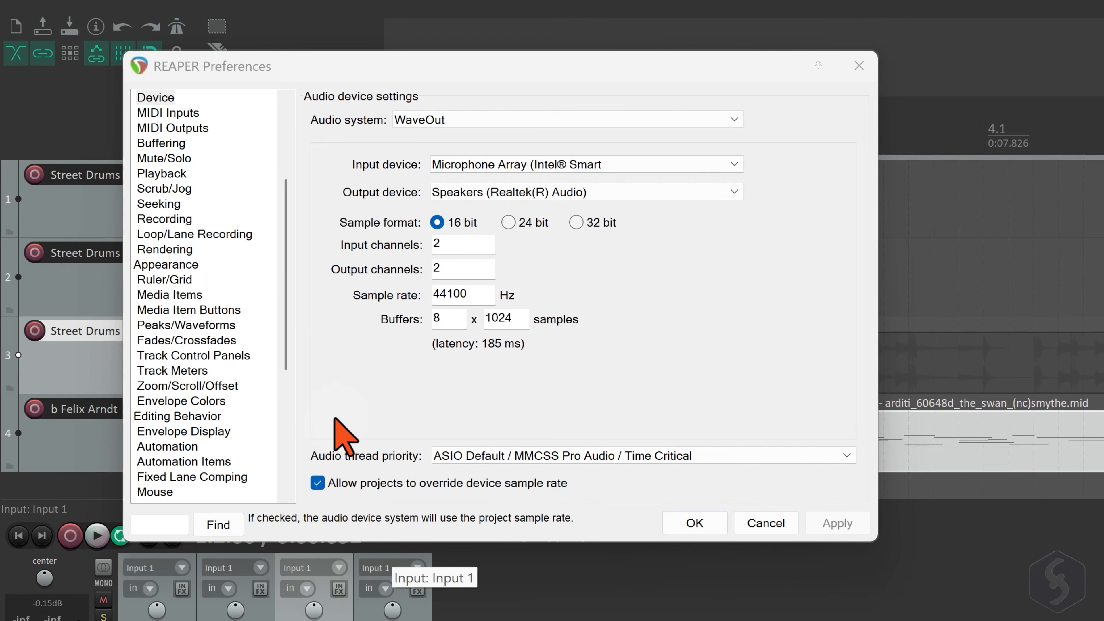
pyautogui.click(195, 114)
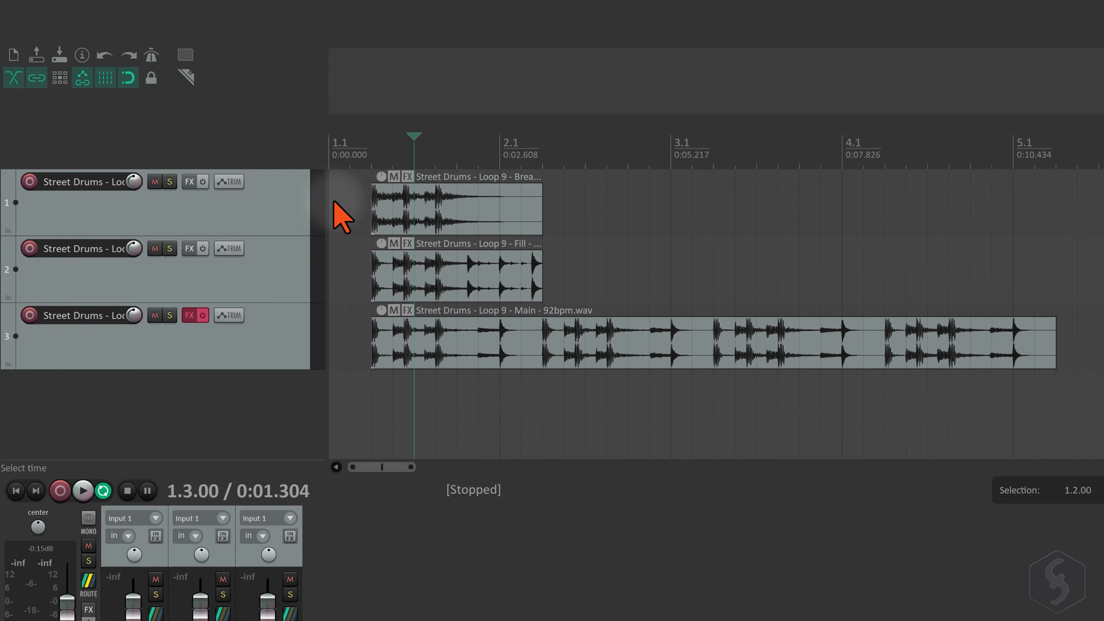
# Insert a new track below track 3 and add the ReaSynDr (4 out) instrument to it.
pyautogui.click(193, 384)
pyautogui.rightClick(192, 403)
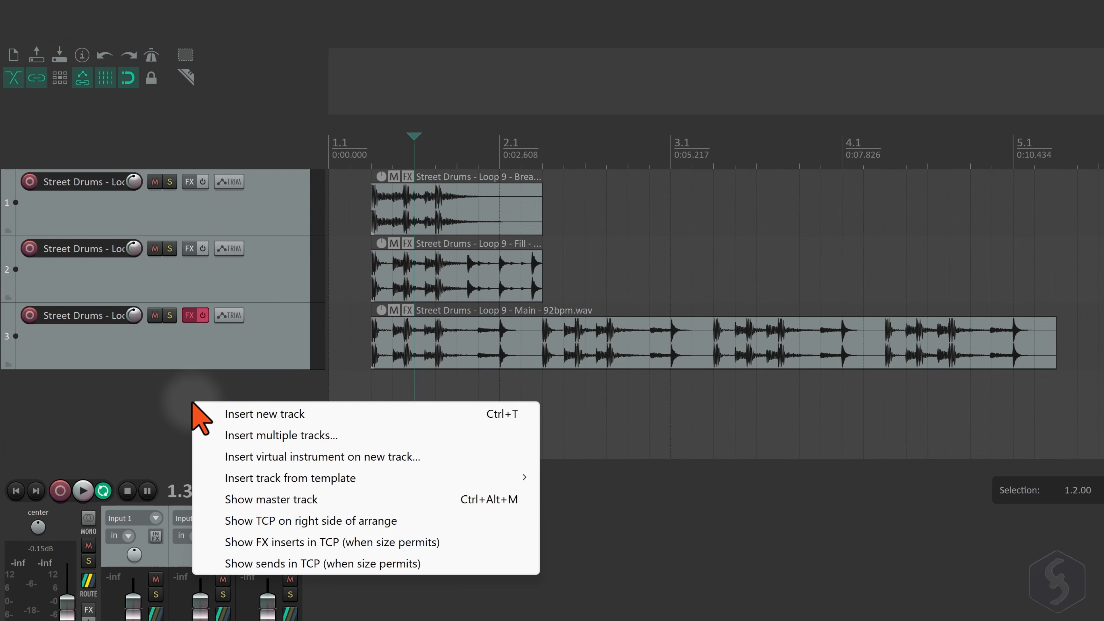
pyautogui.click(246, 414)
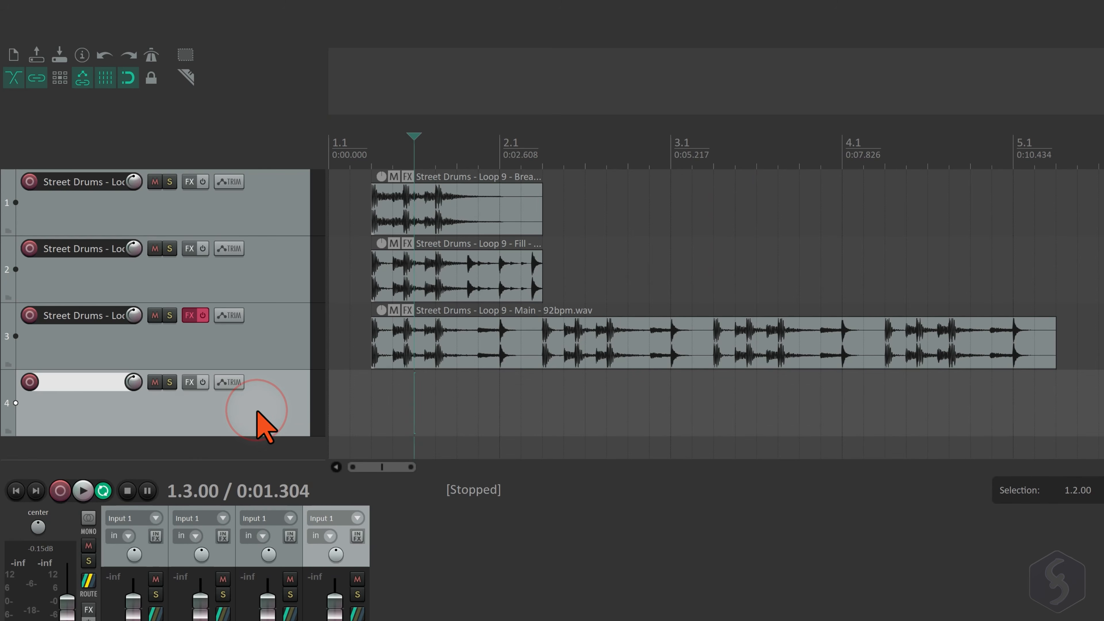
pyautogui.click(187, 384)
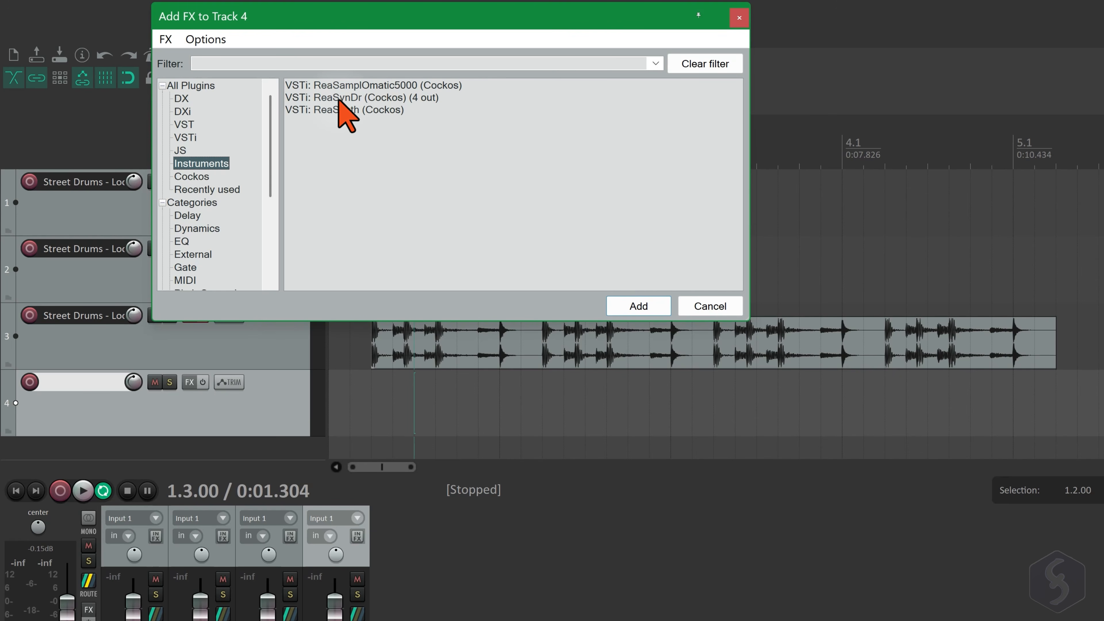
pyautogui.doubleClick(367, 97)
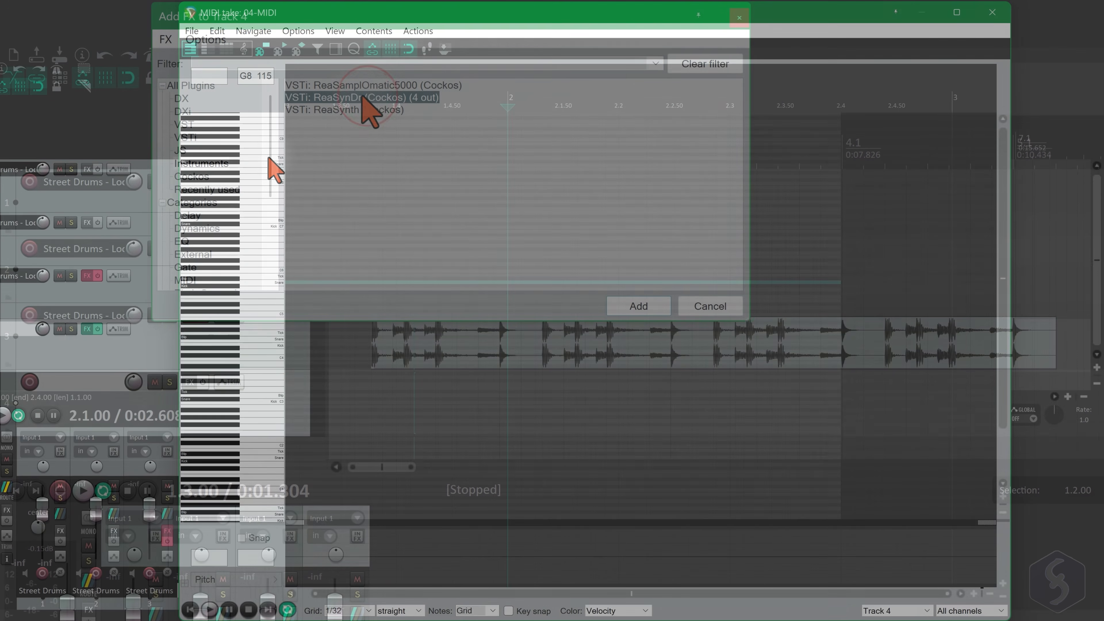
# Audition ReaSynDr's drum sounds on several high keys of the MIDI editor's piano keyboard.
pyautogui.click(269, 181)
pyautogui.click(270, 182)
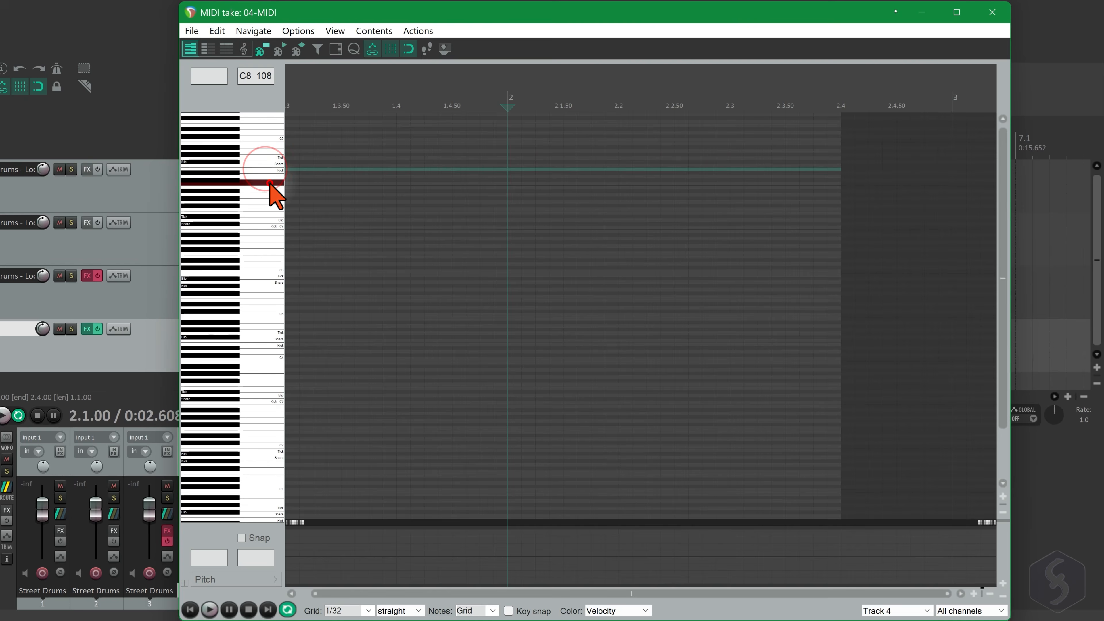
pyautogui.click(271, 229)
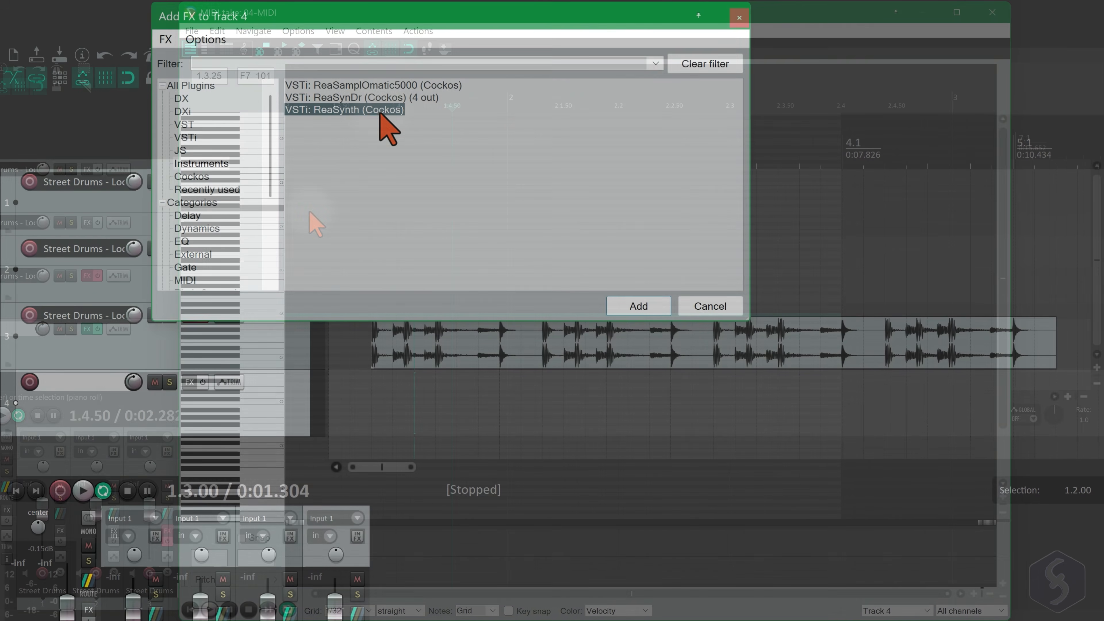
# Audition ReaSynth on a descending series of keys on the MIDI editor's piano keyboard.
pyautogui.click(271, 222)
pyautogui.click(263, 258)
pyautogui.click(265, 289)
pyautogui.click(265, 313)
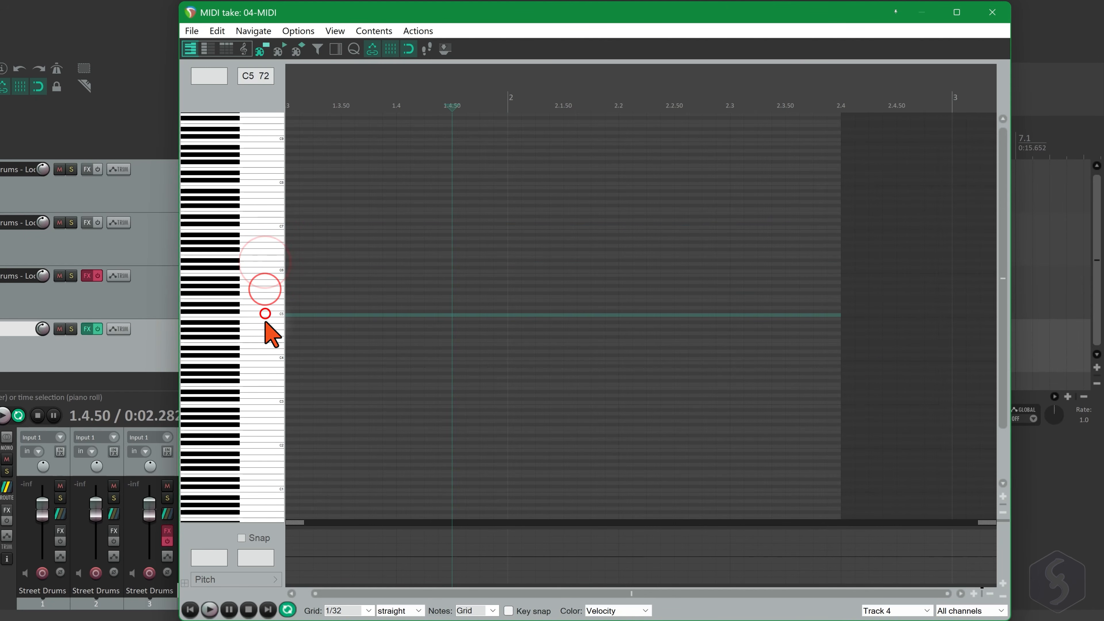
pyautogui.click(266, 344)
pyautogui.click(265, 376)
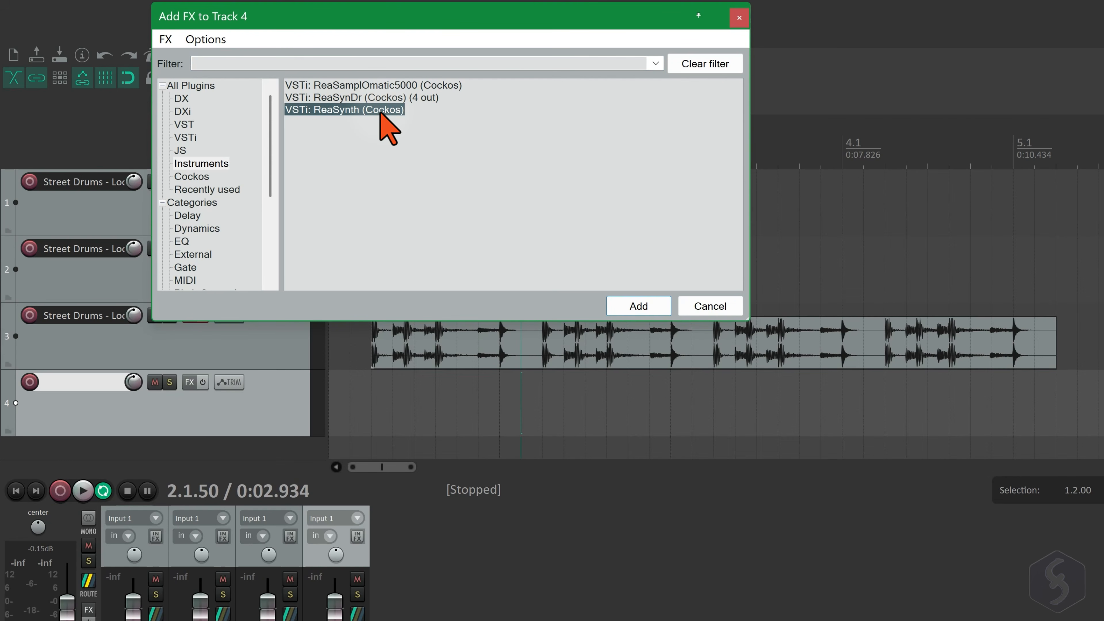
# Add the ReaSynth instrument to track 4 and draw an empty MIDI item on it from 1.2.00 to 2.4.50.
pyautogui.click(639, 308)
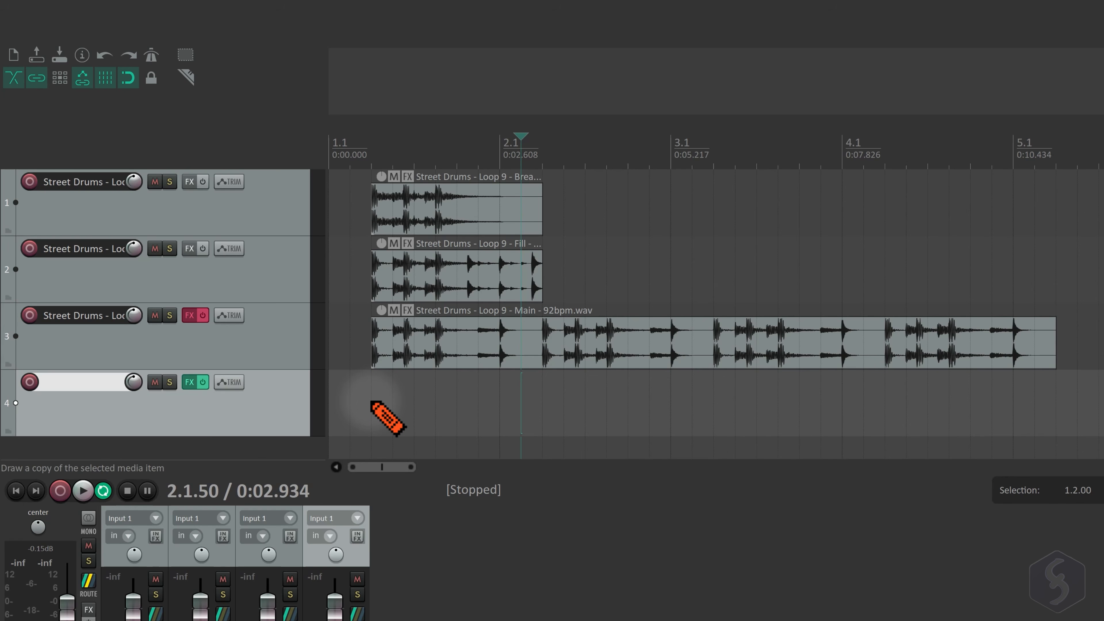
pyautogui.moveTo(372, 402)
pyautogui.mouseDown()
pyautogui.moveTo(377, 391)
pyautogui.moveTo(419, 414)
pyautogui.moveTo(648, 411)
pyautogui.mouseUp()
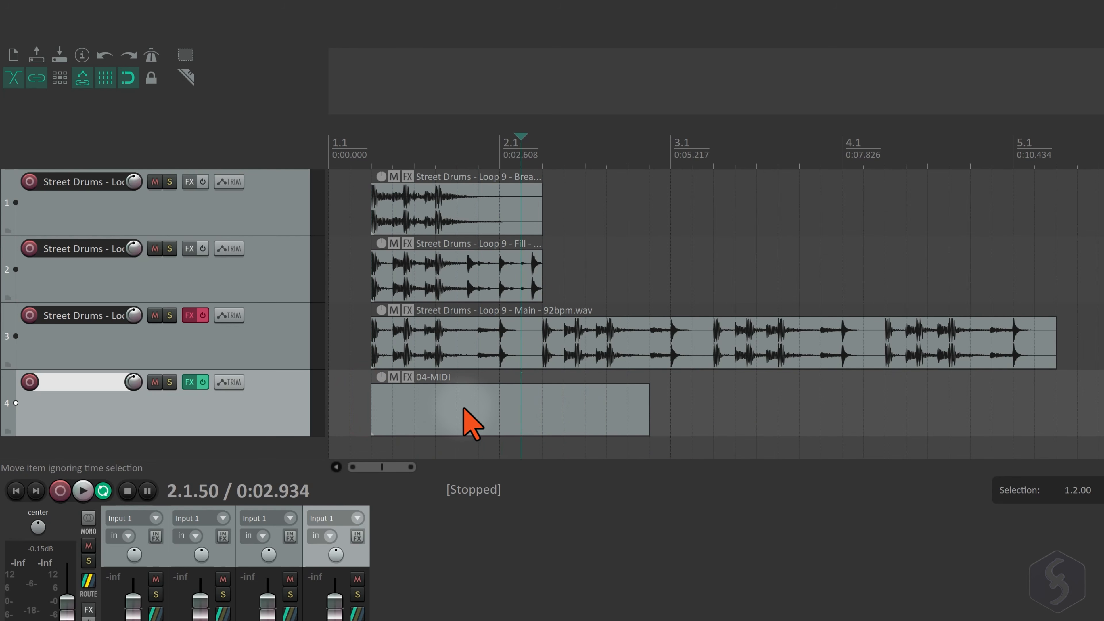
# Open track 4's new MIDI item in the MIDI editor and audition a downward sweep across its piano keys.
pyautogui.click(488, 406)
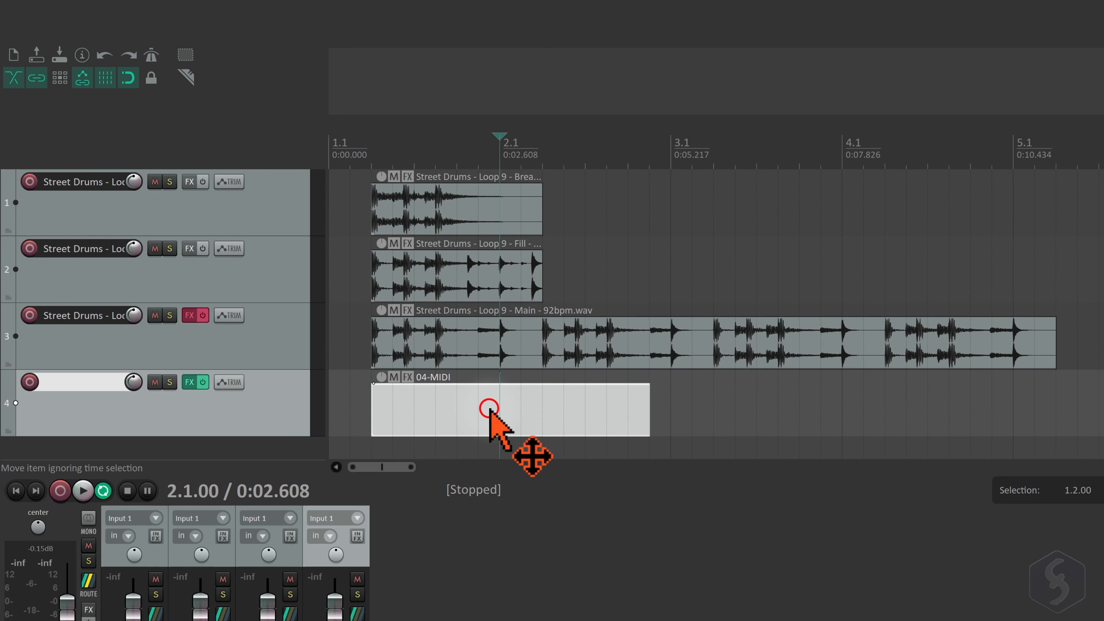
pyautogui.doubleClick(467, 406)
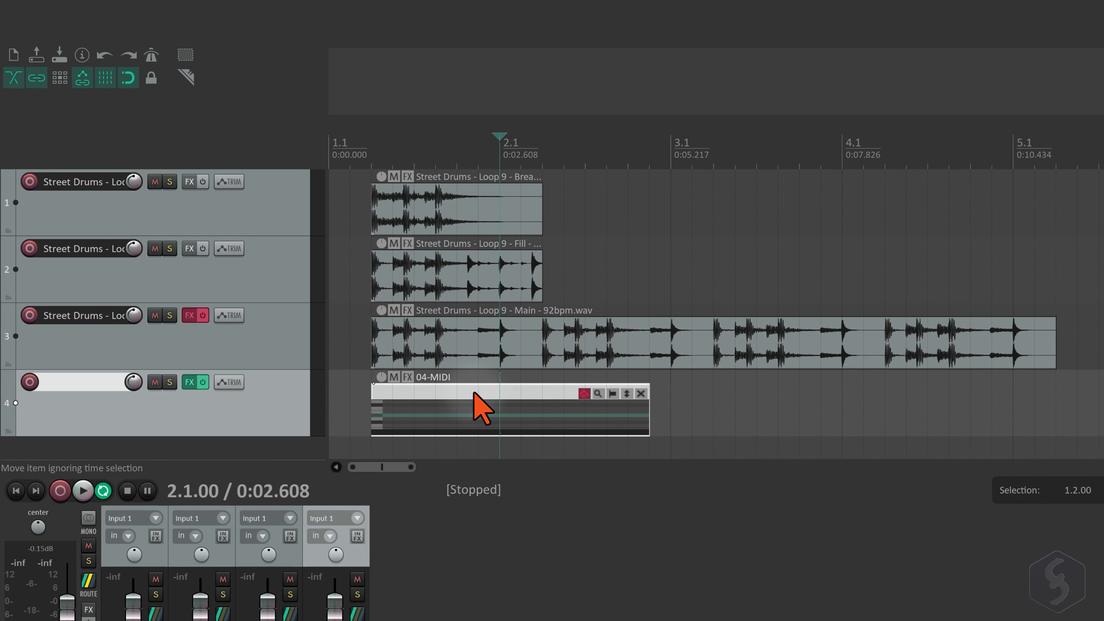
pyautogui.doubleClick(485, 400)
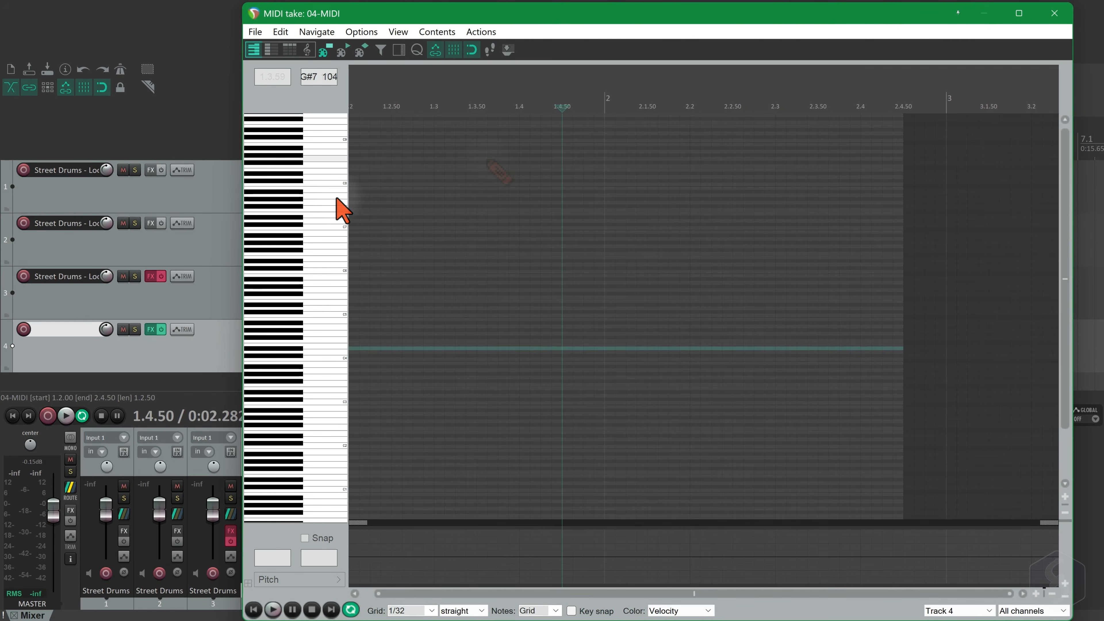
pyautogui.moveTo(329, 191)
pyautogui.mouseDown()
pyautogui.moveTo(318, 314)
pyautogui.moveTo(326, 364)
pyautogui.mouseUp()
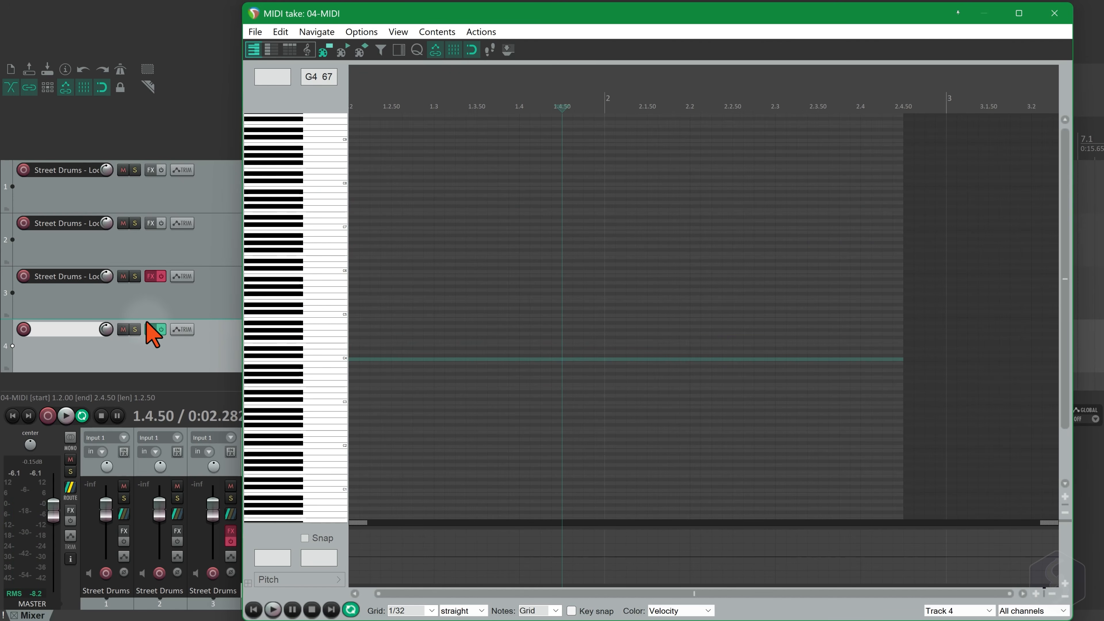
# Set the release of track 4's ReaSynth to about 230 ms, close its effect window, and audition the D5 key.
pyautogui.click(150, 330)
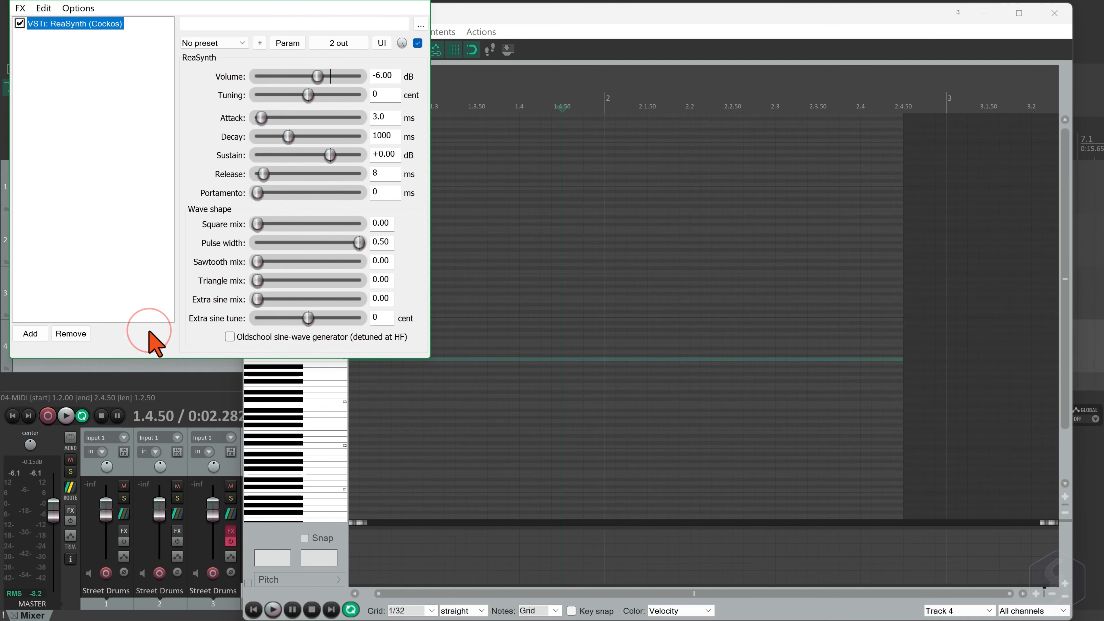
pyautogui.moveTo(263, 174); pyautogui.dragTo(278, 174)
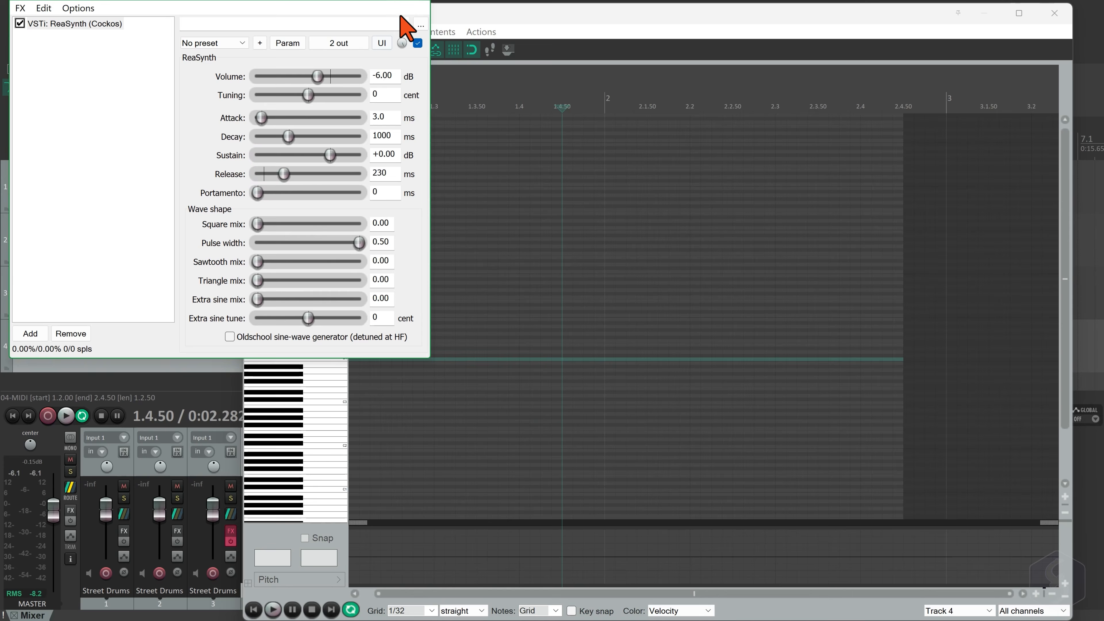
pyautogui.click(423, 1)
pyautogui.click(310, 308)
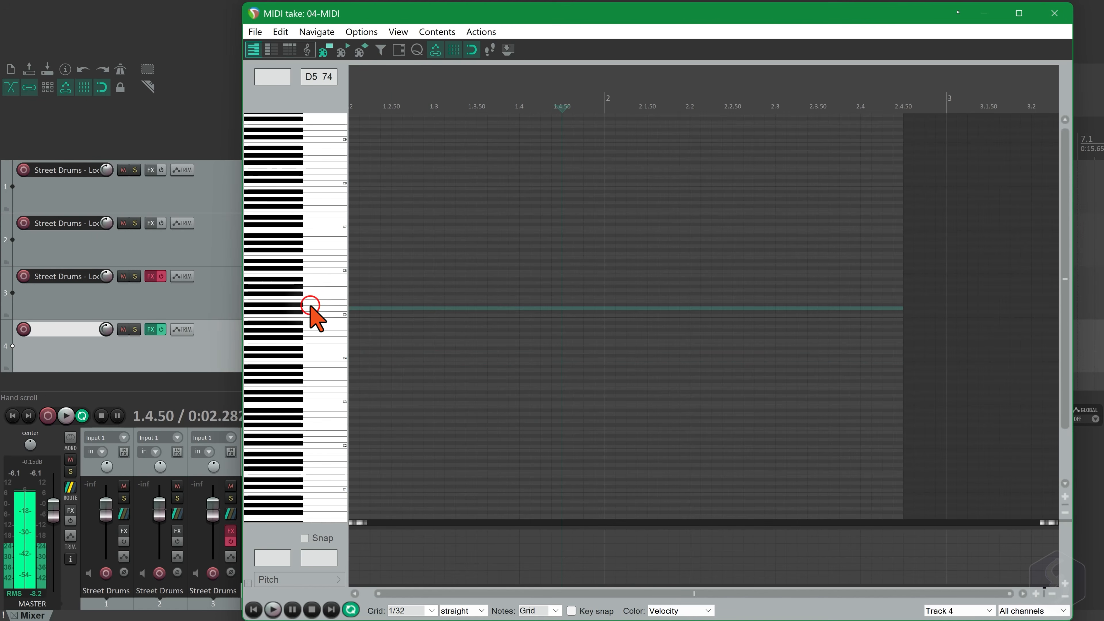
# Audition two keys below D5, then examine the piano roll at different horizontal and vertical zoom levels.
pyautogui.click(317, 336)
pyautogui.click(316, 365)
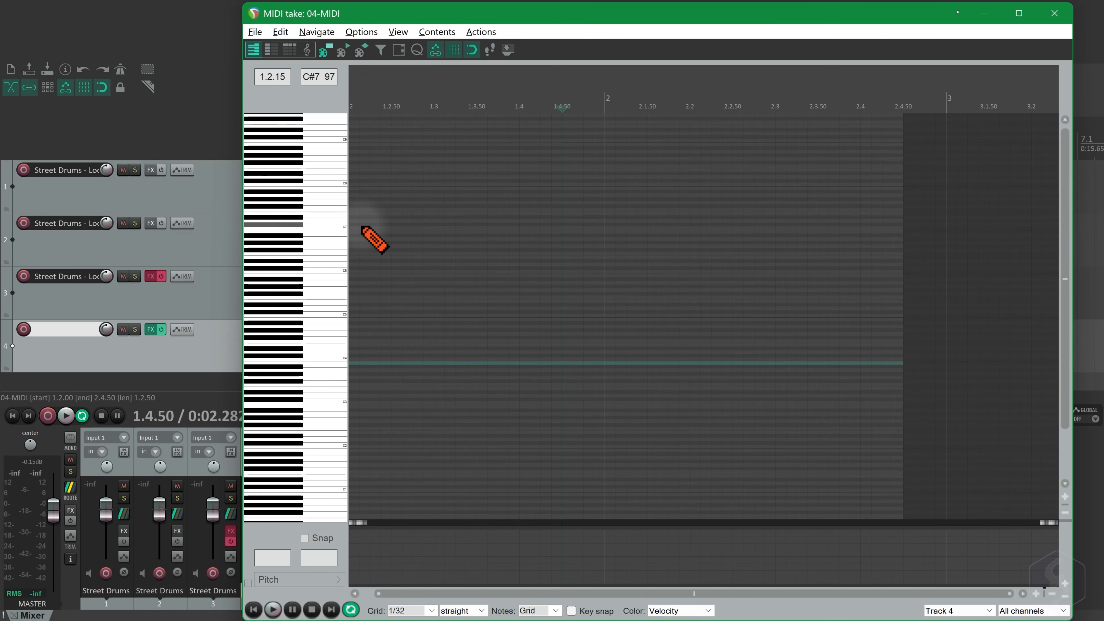
pyautogui.scroll(6, 362, 226)
pyautogui.scroll(5, 590, 244)
pyautogui.scroll(-14, 590, 244)
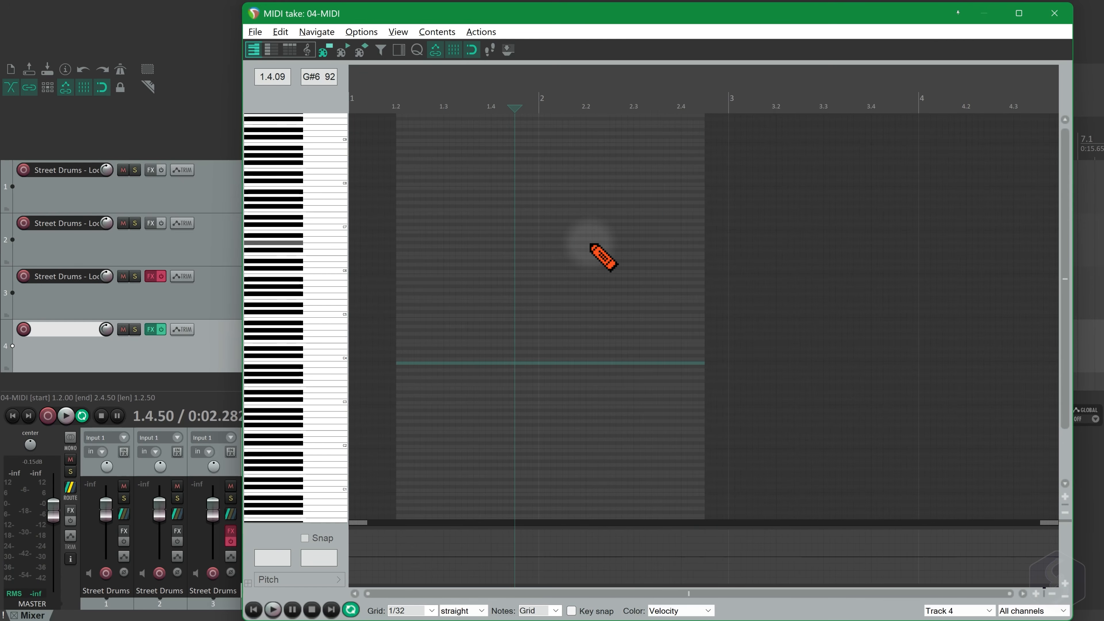
pyautogui.scroll(-4, 590, 245)
pyautogui.scroll(8, 394, 265)
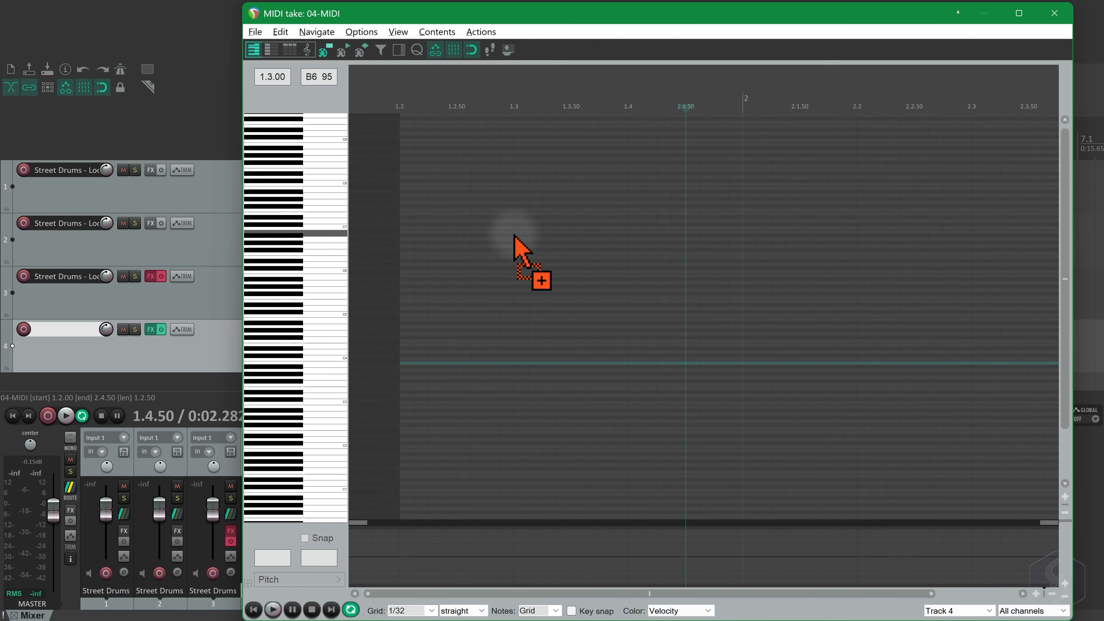
pyautogui.scroll(-5, 514, 236)
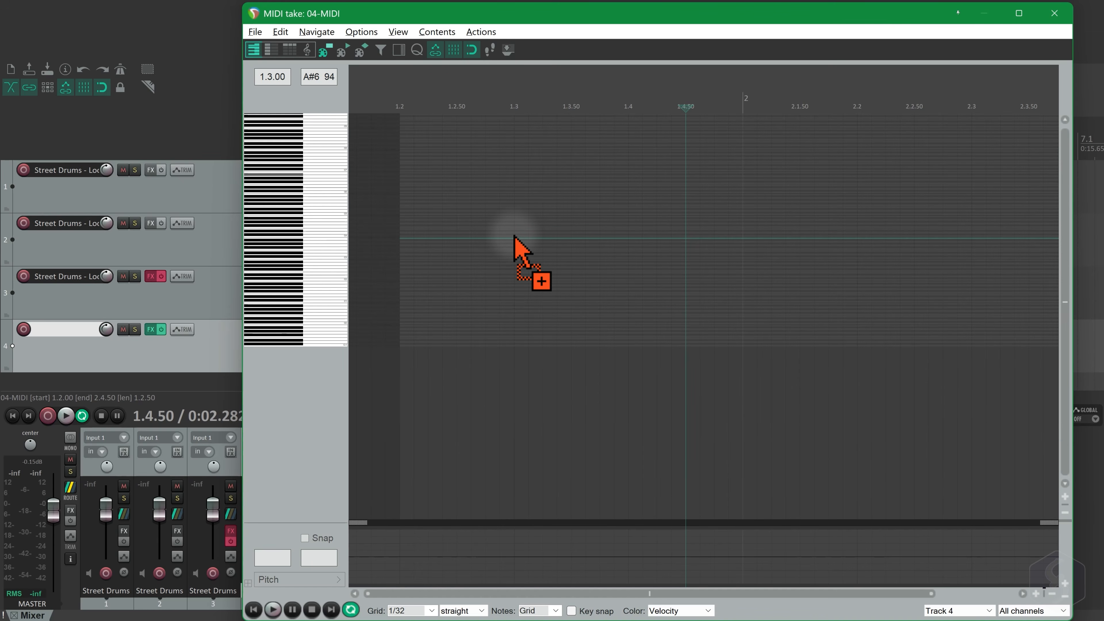
pyautogui.scroll(5, 514, 236)
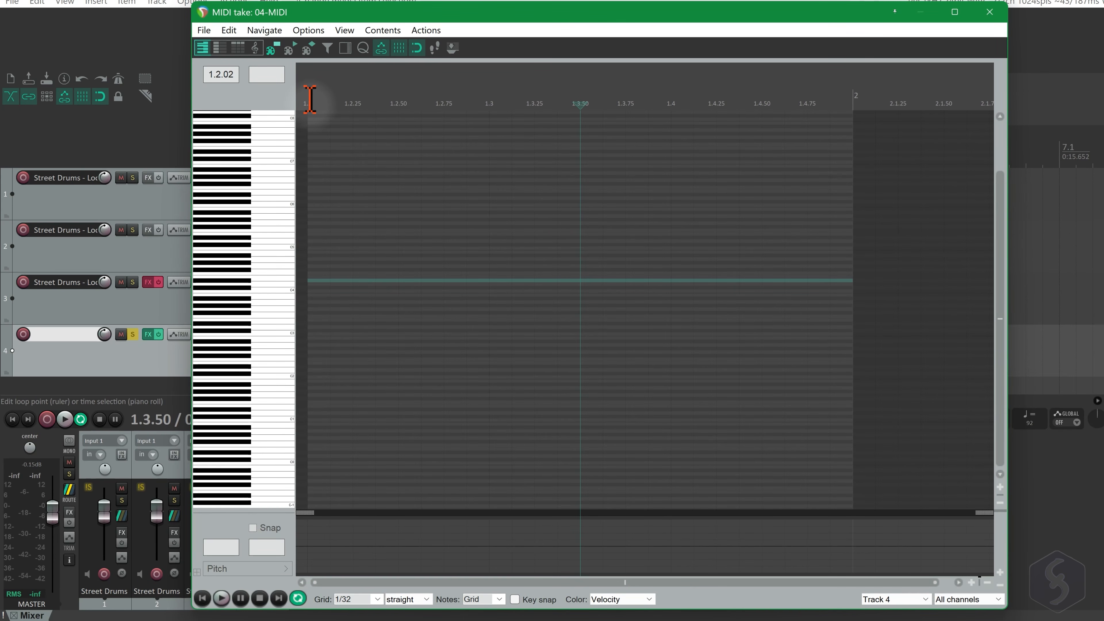
# Set the loop range from 1.2.00 to 2.1.00 and draw a seven-note melody within it: C5, E5, E5, F#5, F#5, D5, C5.
pyautogui.moveTo(323, 100); pyautogui.dragTo(846, 97)
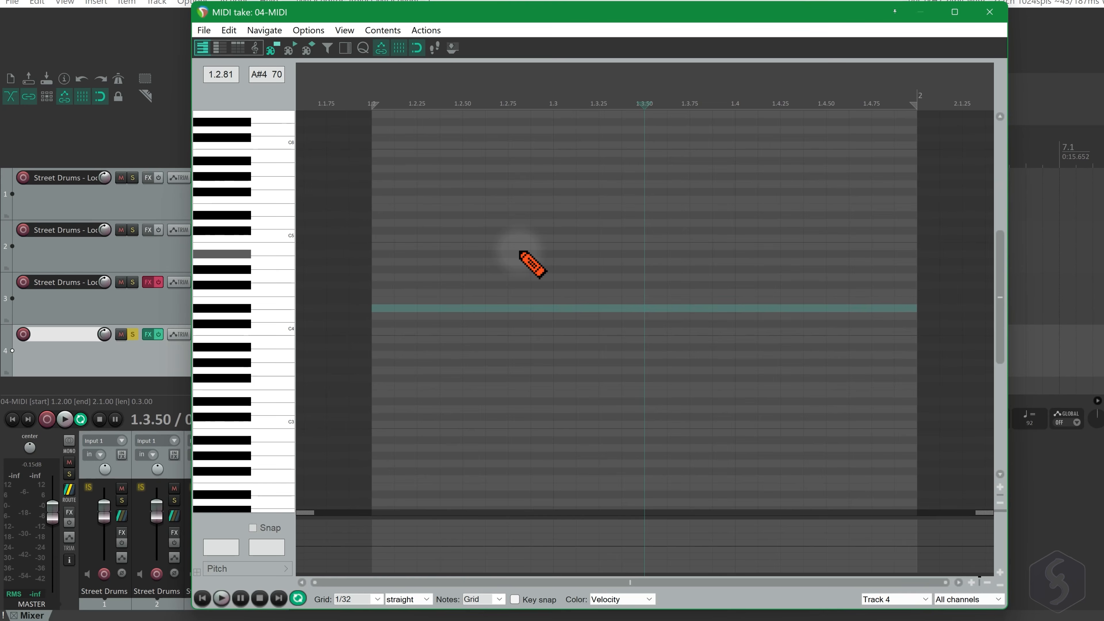
pyautogui.moveTo(373, 238); pyautogui.dragTo(417, 239)
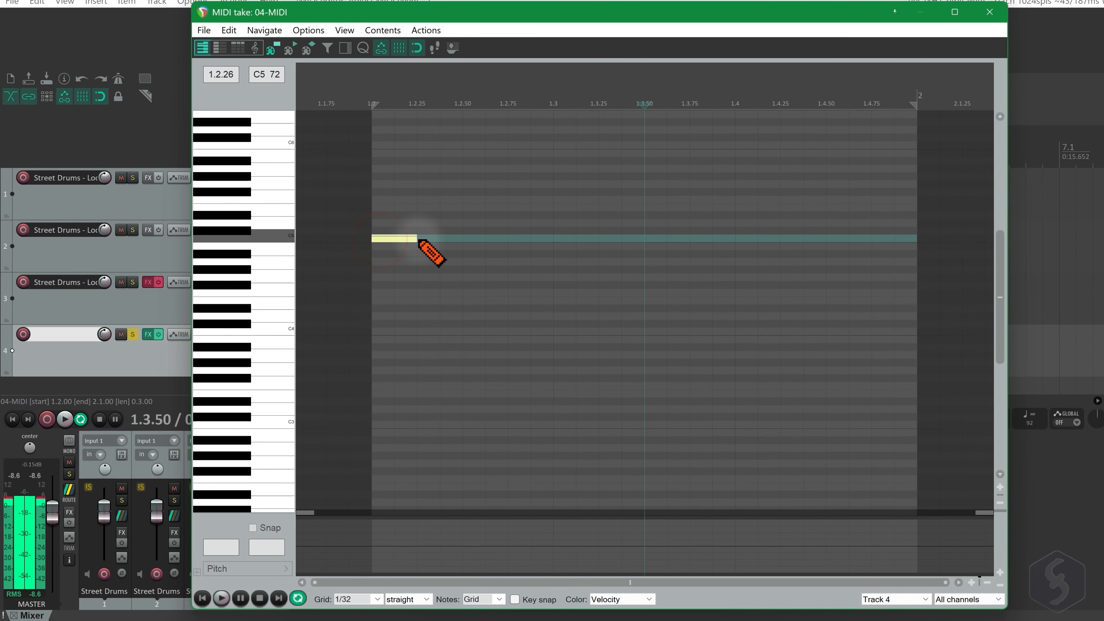
pyautogui.click(467, 207)
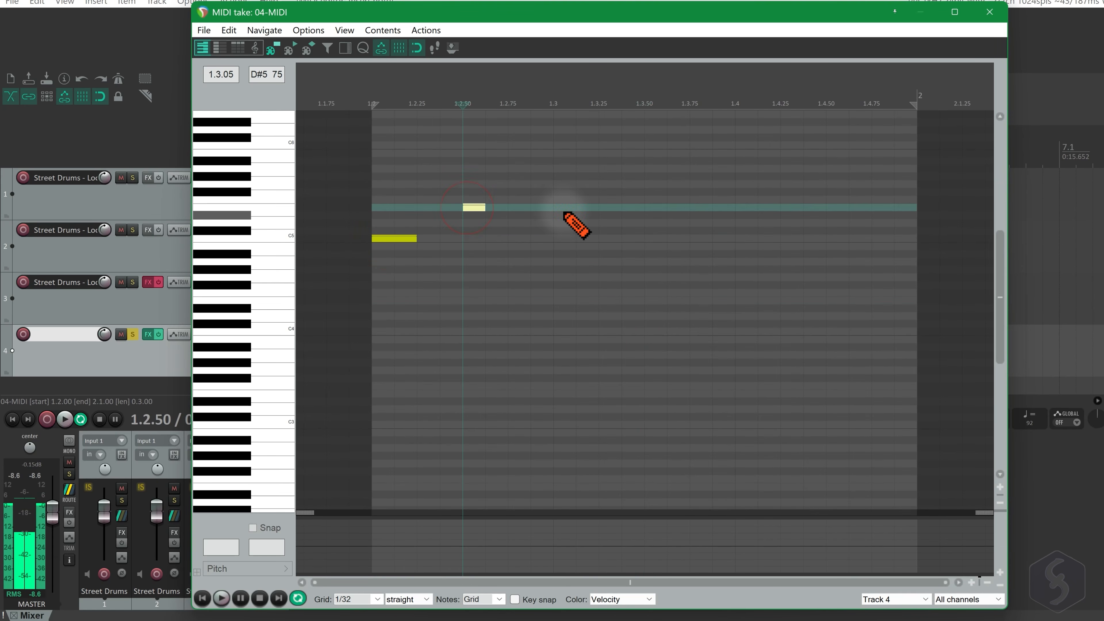
pyautogui.click(540, 205)
pyautogui.moveTo(604, 199); pyautogui.dragTo(646, 201)
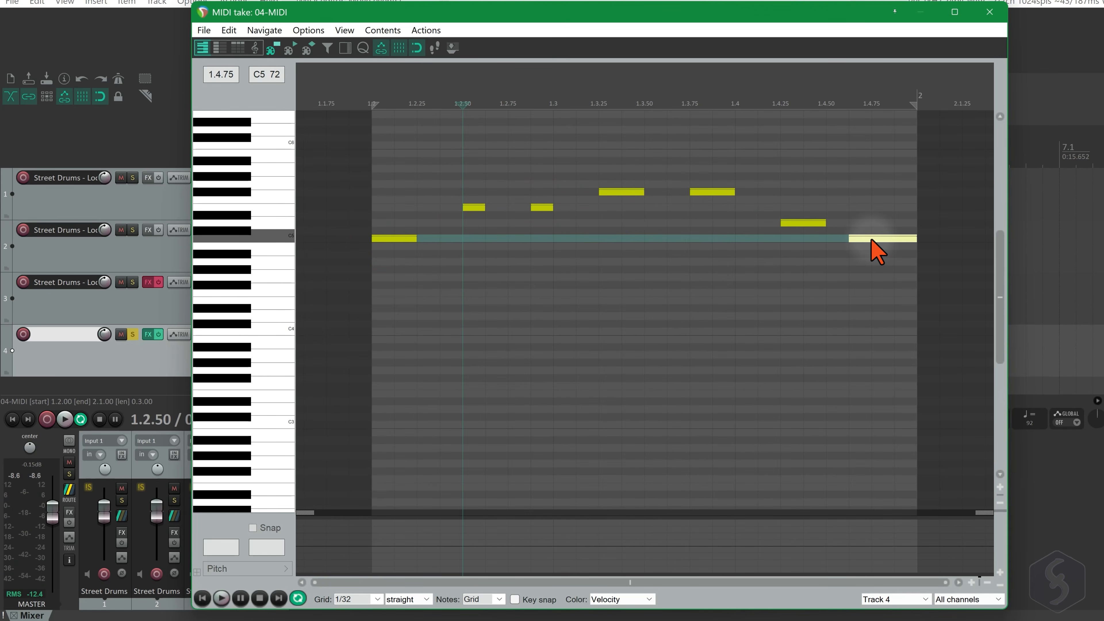
pyautogui.moveTo(869, 237)
pyautogui.mouseDown()
pyautogui.moveTo(870, 168)
pyautogui.moveTo(877, 239)
pyautogui.moveTo(866, 240)
pyautogui.moveTo(912, 243)
pyautogui.mouseUp()
# Select all the notes in the piano roll and delete the F#5 note at 1.3.25.
pyautogui.hotkey('ctrl', 'a')
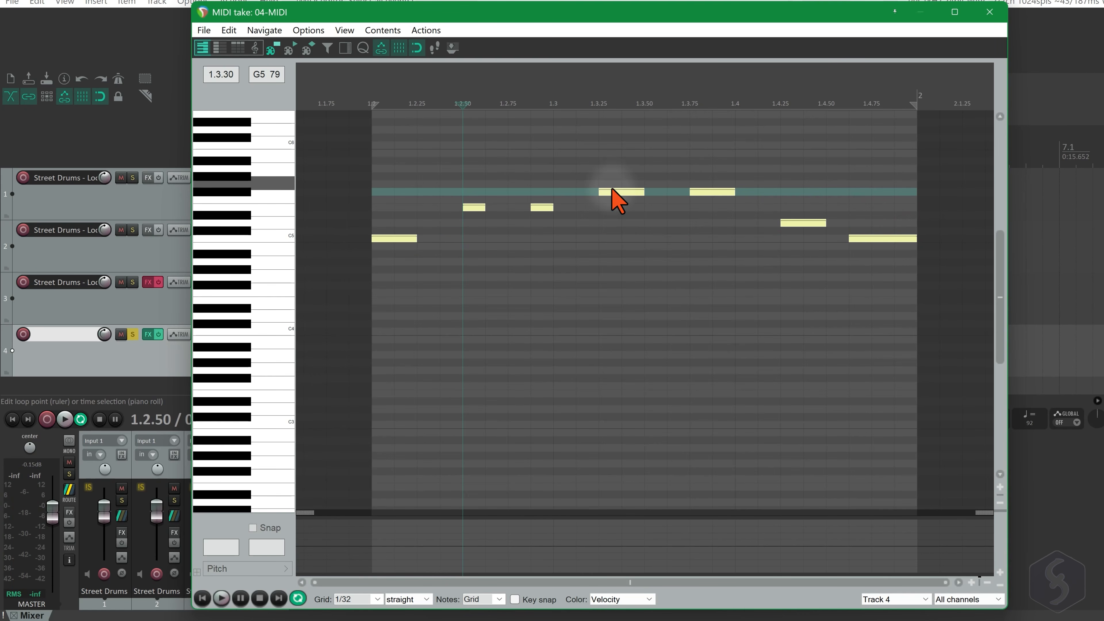
pyautogui.moveTo(620, 192); pyautogui.dragTo(620, 192)
pyautogui.keyDown('alt'); pyautogui.click(620, 194); pyautogui.keyUp('alt')
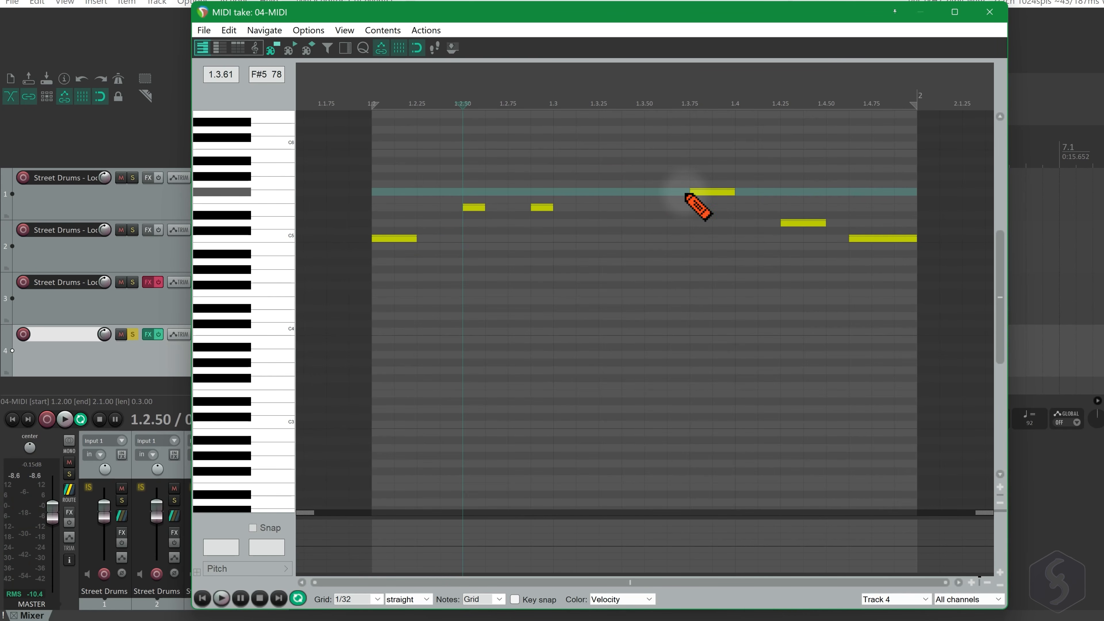
pyautogui.click(711, 193)
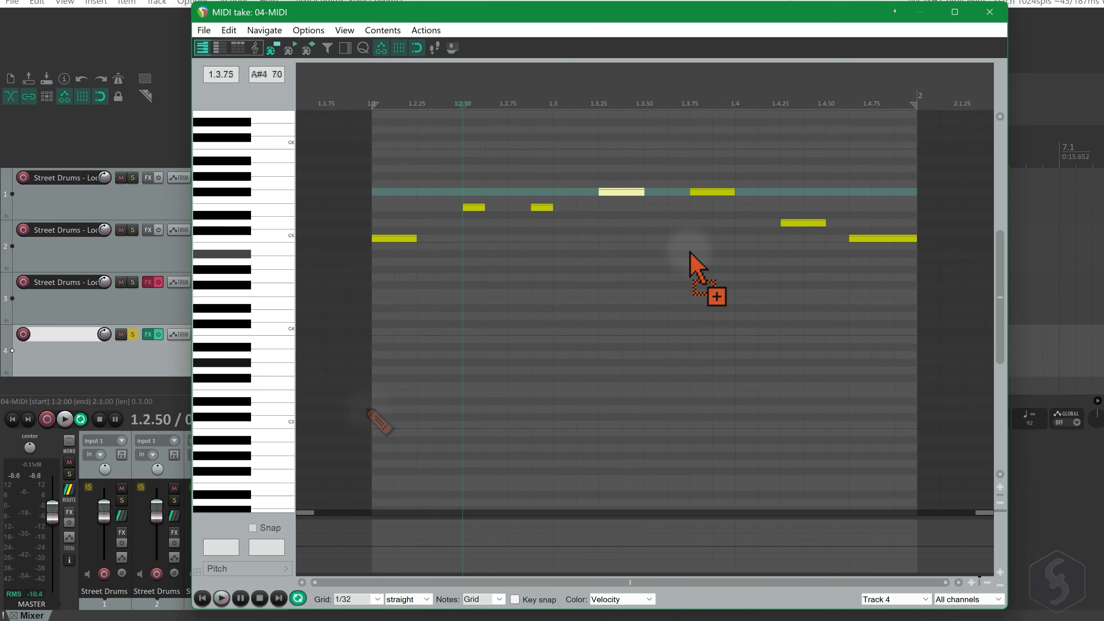
# Show the Velocity lane and, during playback, lower the note velocities to 33 at 1.3.25, 15 at 1.2.50 and 35 at 1.4.25.
pyautogui.click(277, 572)
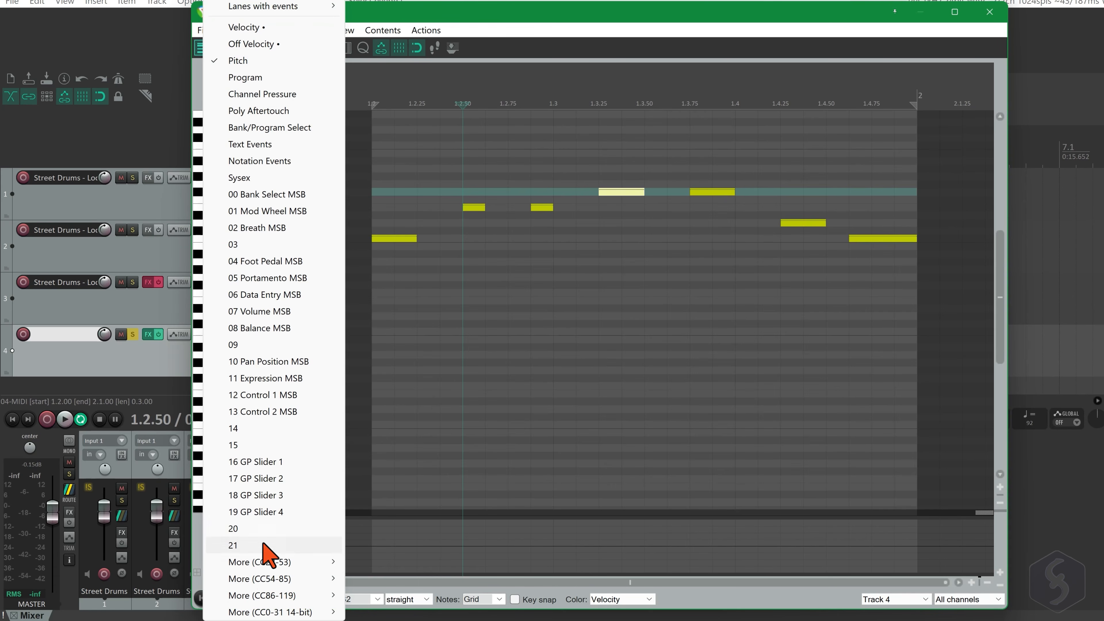
pyautogui.click(290, 29)
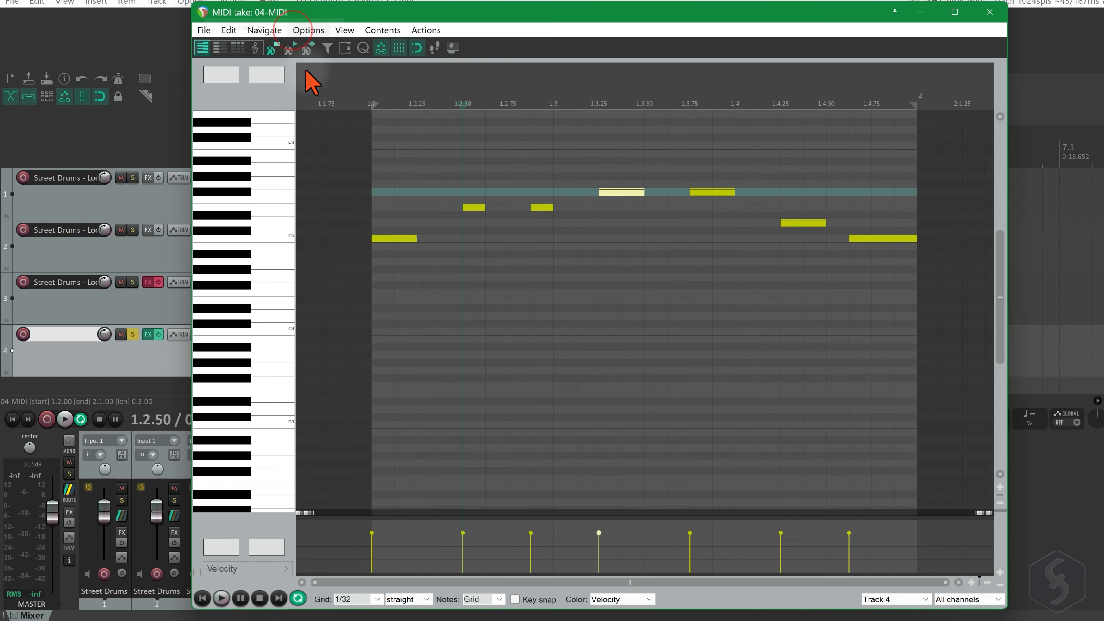
pyautogui.press('space')
pyautogui.moveTo(598, 535); pyautogui.dragTo(598, 561)
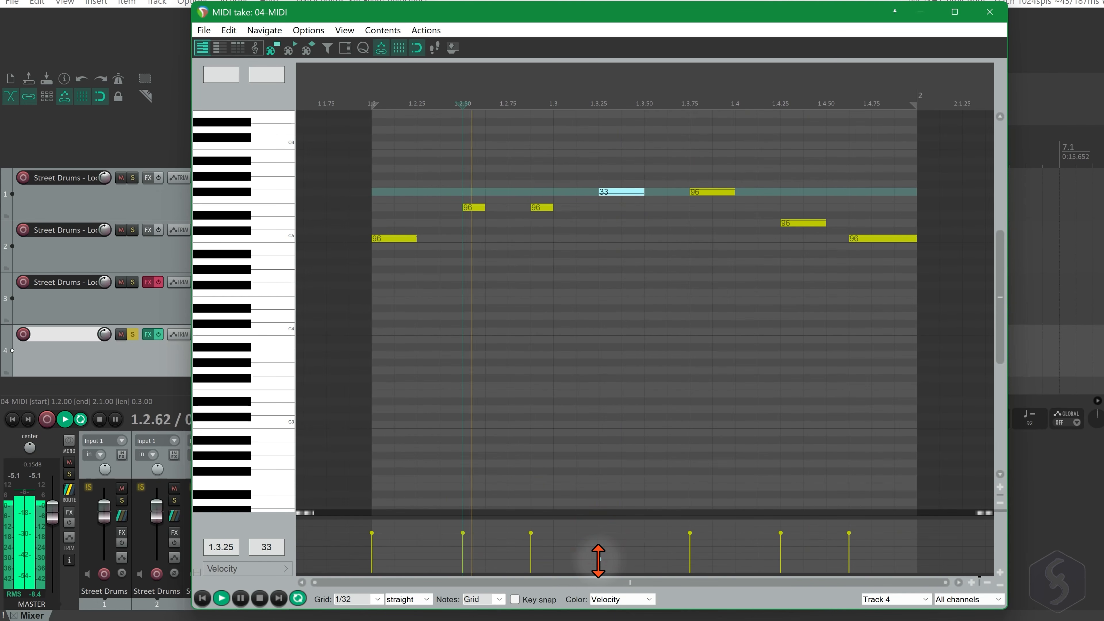
pyautogui.moveTo(462, 533); pyautogui.dragTo(462, 565)
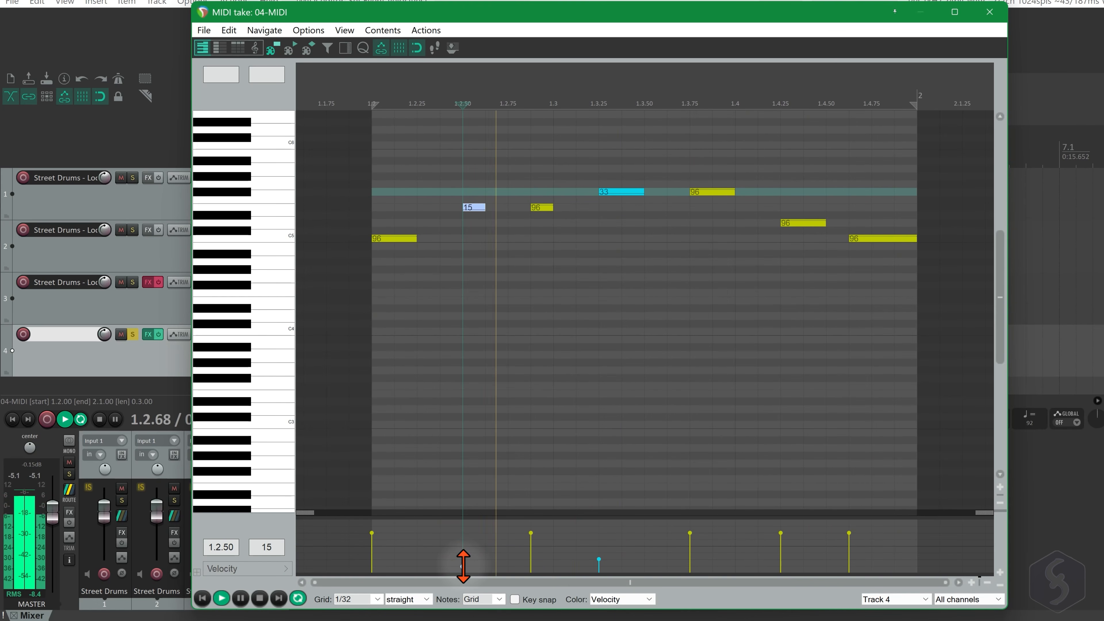
pyautogui.moveTo(781, 532); pyautogui.dragTo(781, 558)
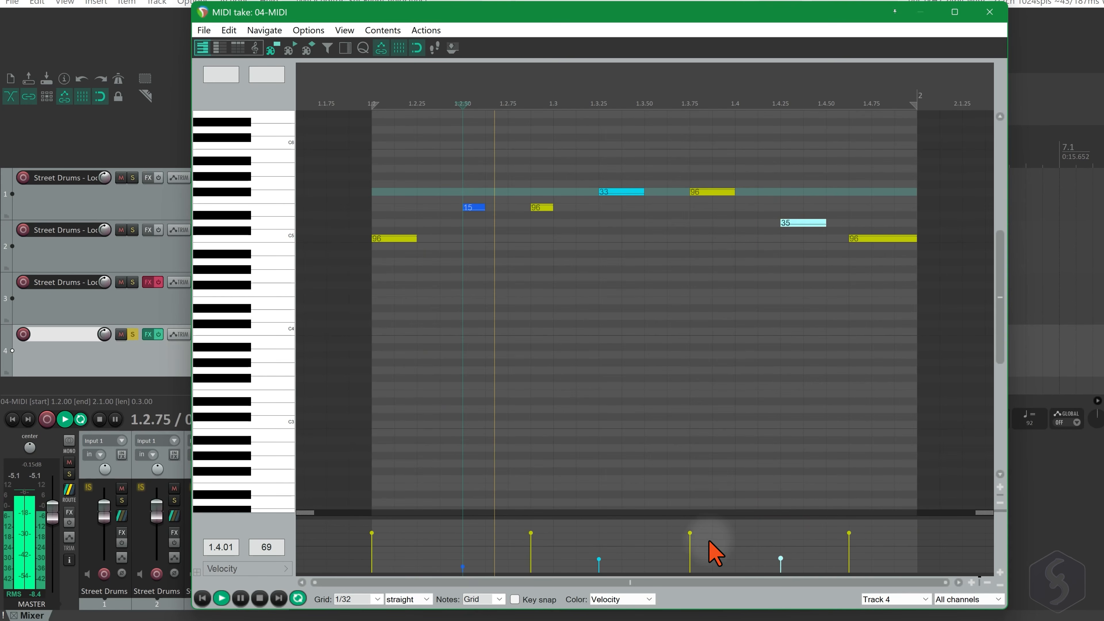
# Switch the lane below the notes to Pitch and draw a freehand pitch curve across the loop range.
pyautogui.click(260, 569)
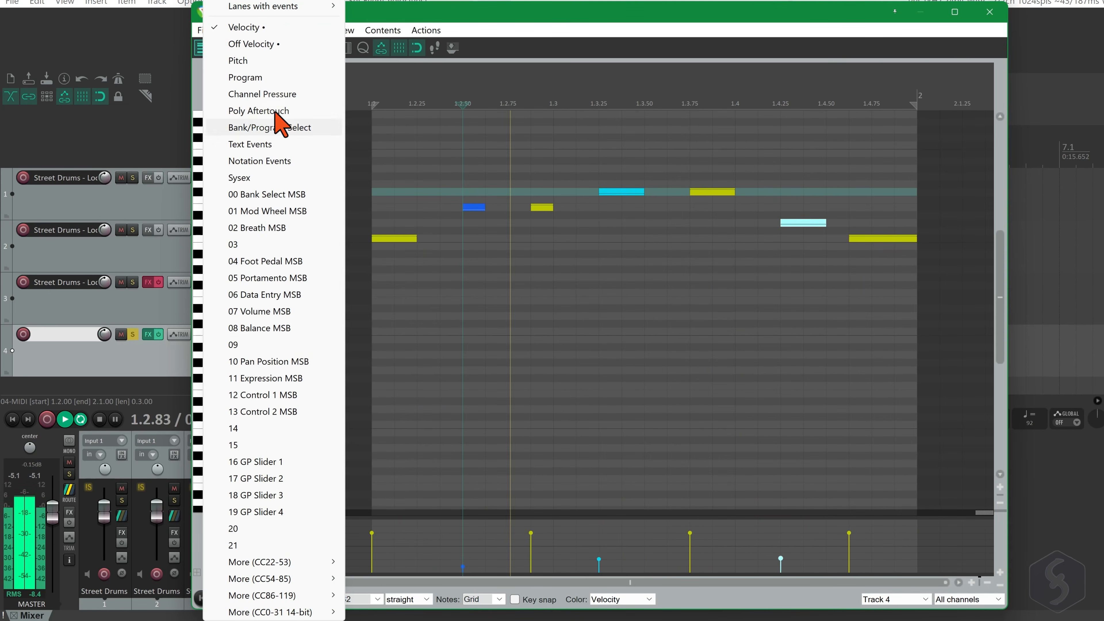
pyautogui.click(276, 75)
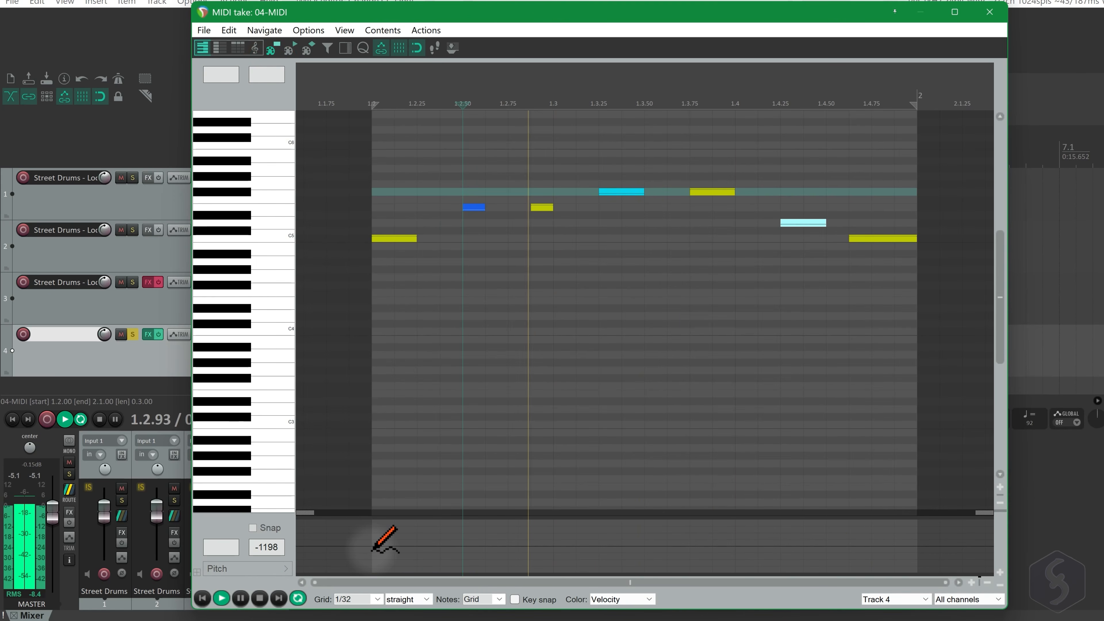
pyautogui.moveTo(373, 550)
pyautogui.mouseDown()
pyautogui.moveTo(502, 564)
pyautogui.moveTo(713, 524)
pyautogui.moveTo(756, 558)
pyautogui.moveTo(873, 549)
pyautogui.mouseUp()
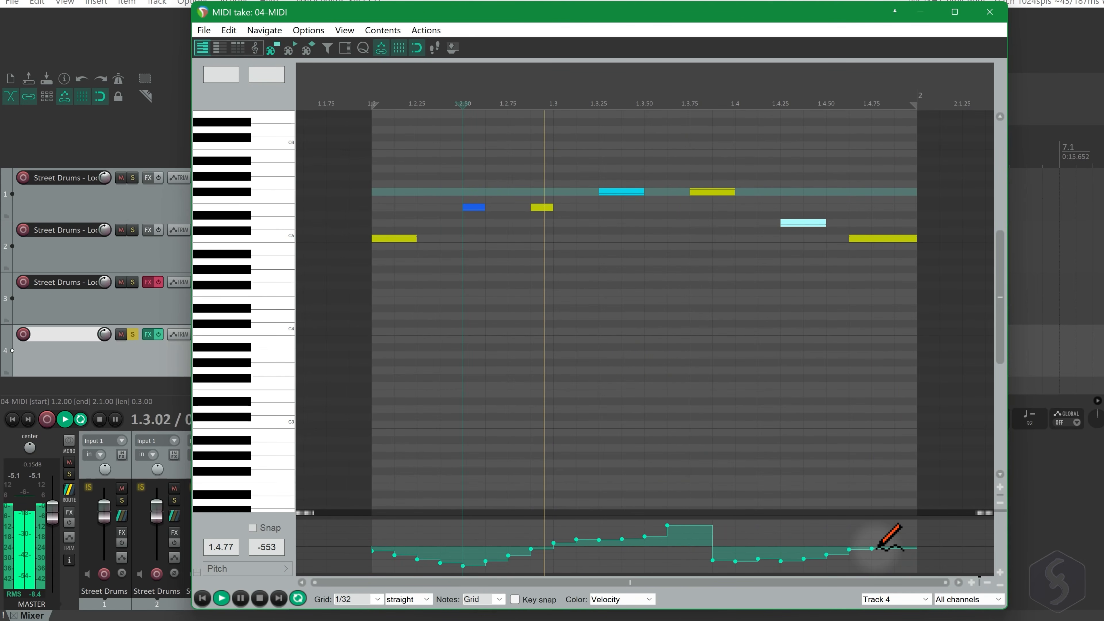
pyautogui.doubleClick(372, 551)
pyautogui.moveTo(397, 556); pyautogui.dragTo(911, 544)
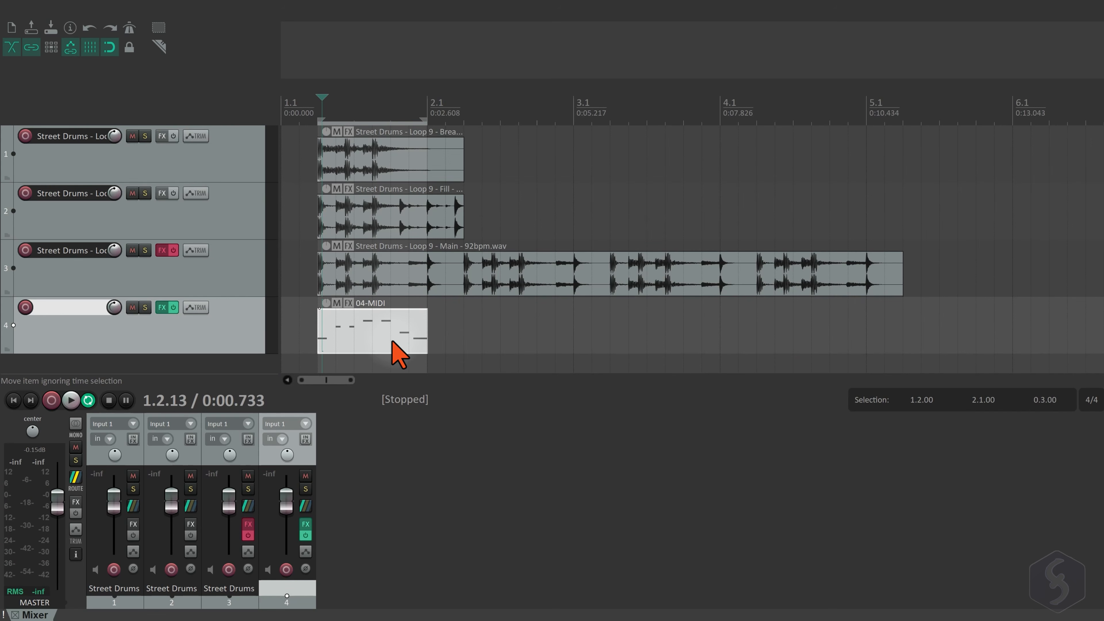
pyautogui.click(381, 137)
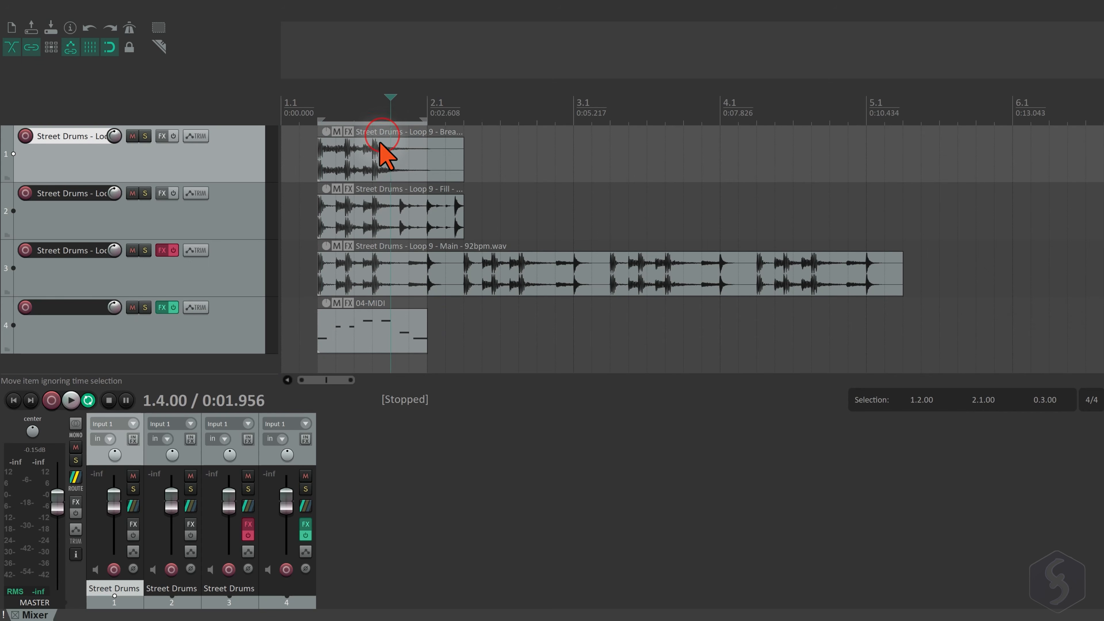
pyautogui.moveTo(384, 133); pyautogui.dragTo(554, 326)
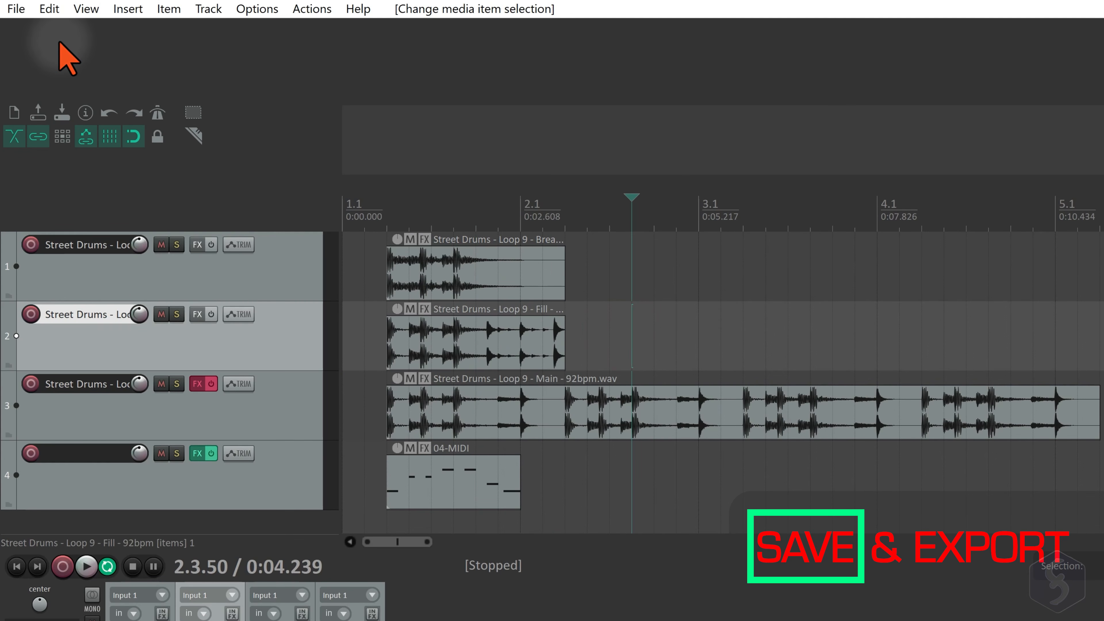
# Open the Save Project As dialog, review its file name and media options, and cancel it.
pyautogui.click(17, 10)
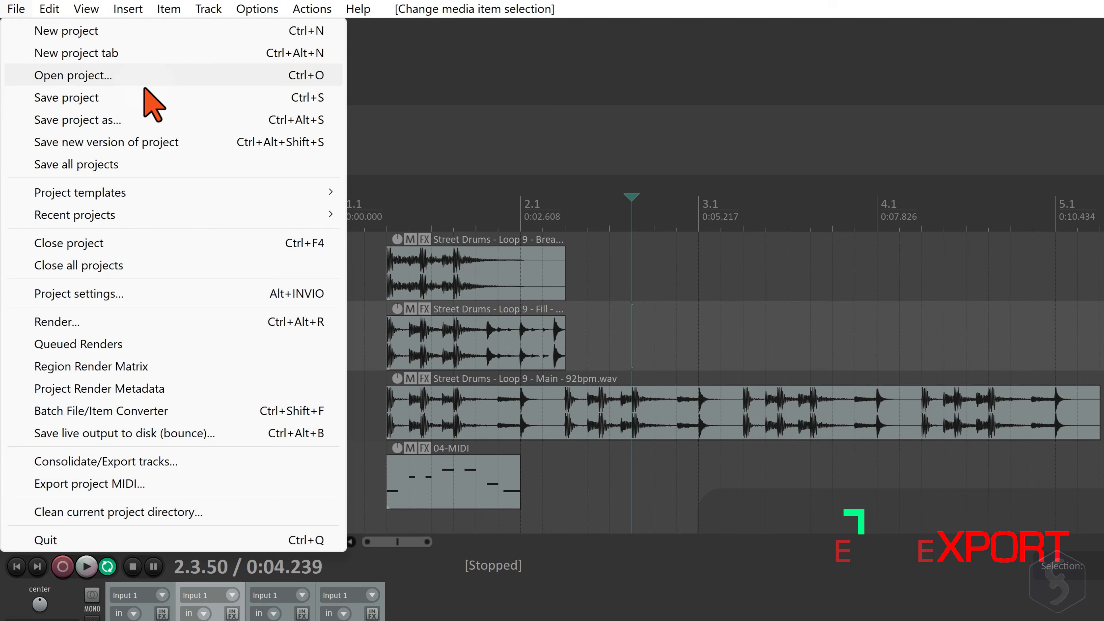
pyautogui.click(145, 120)
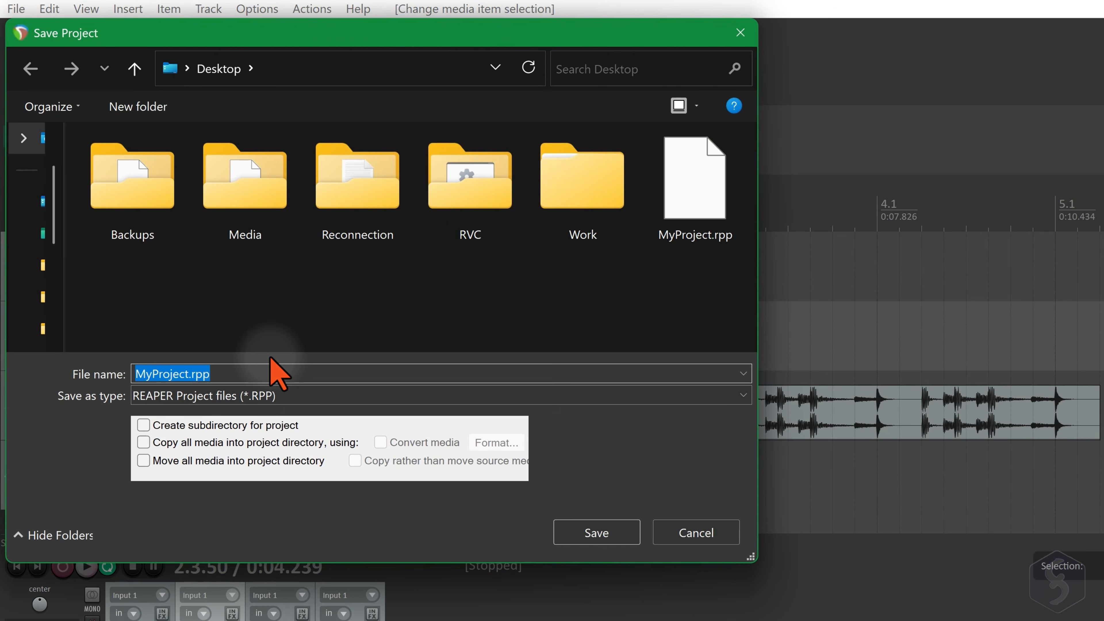
pyautogui.click(700, 533)
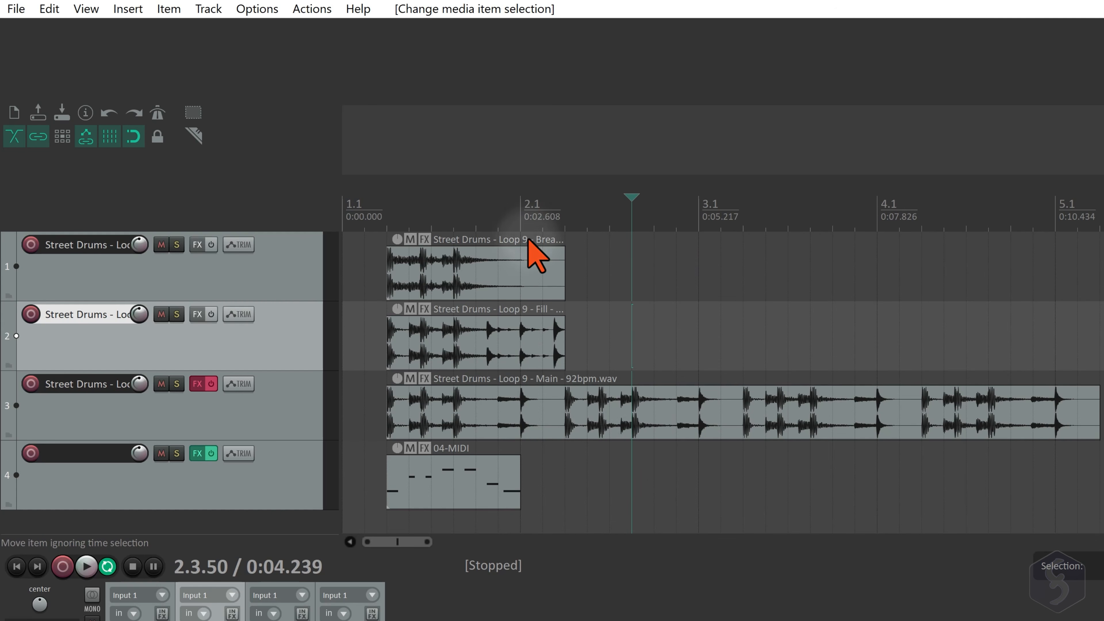
# Open the render settings, keep Master mix as the source, and set the bounds to Time selection.
pyautogui.click(15, 9)
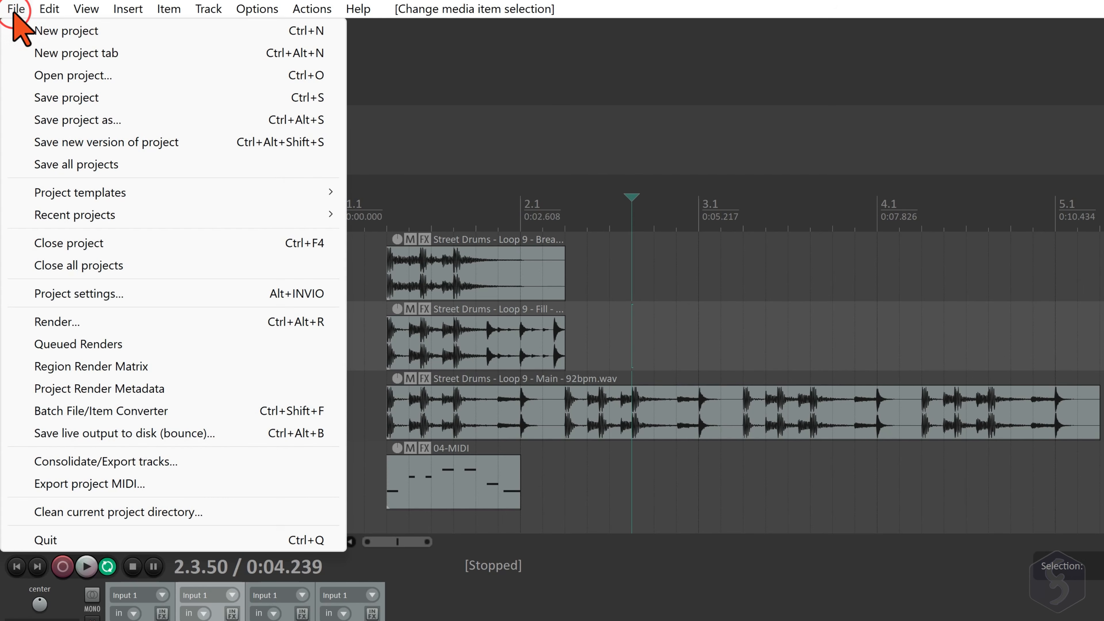
pyautogui.click(96, 316)
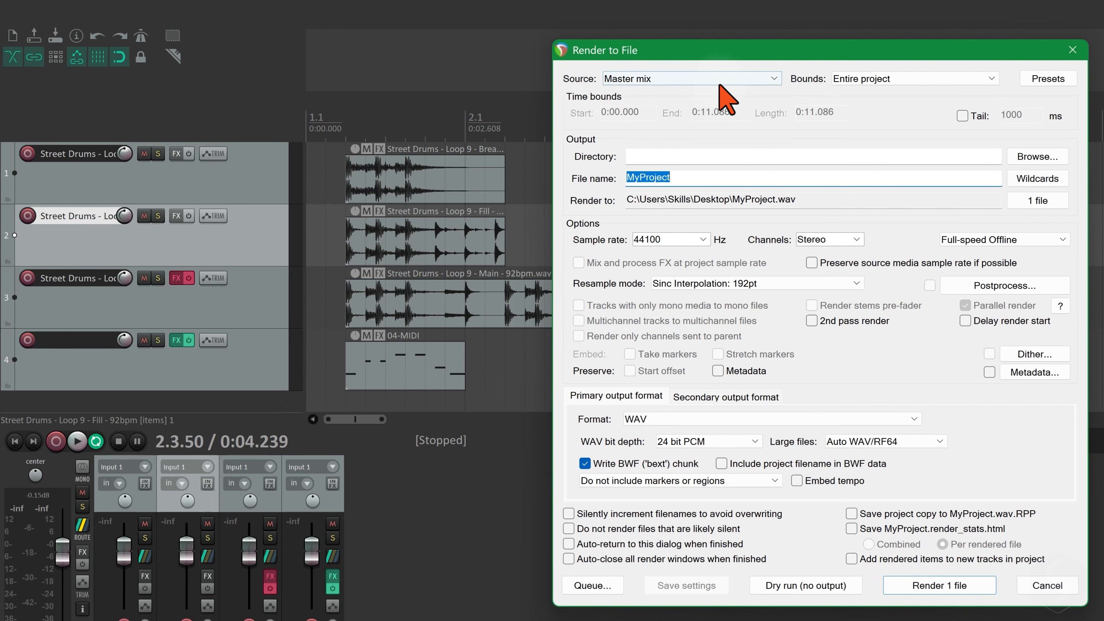
pyautogui.click(695, 78)
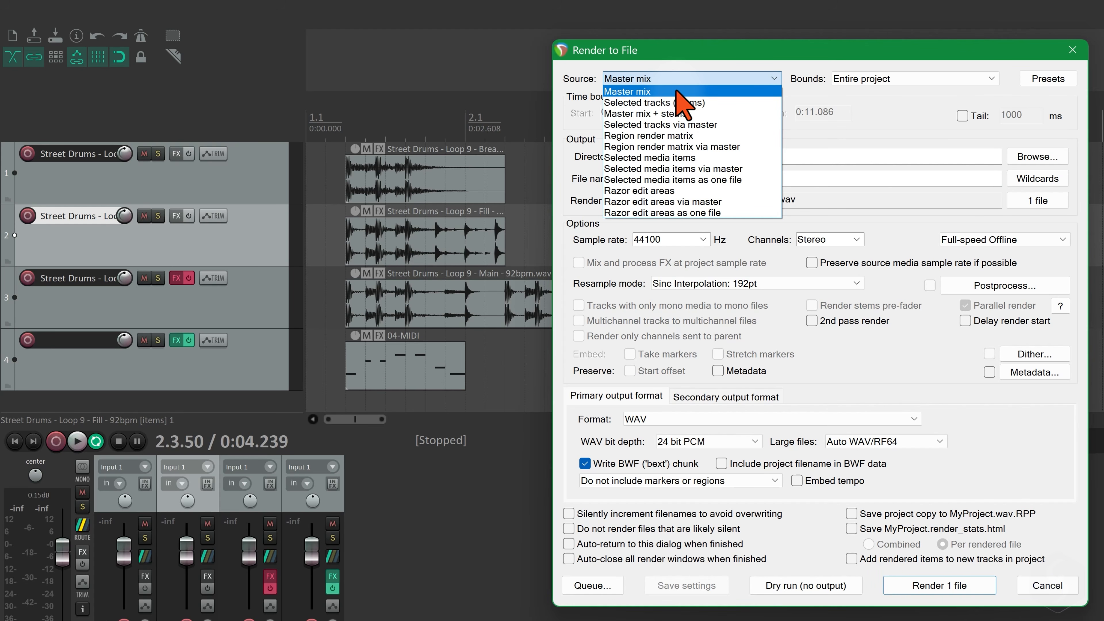
pyautogui.click(811, 76)
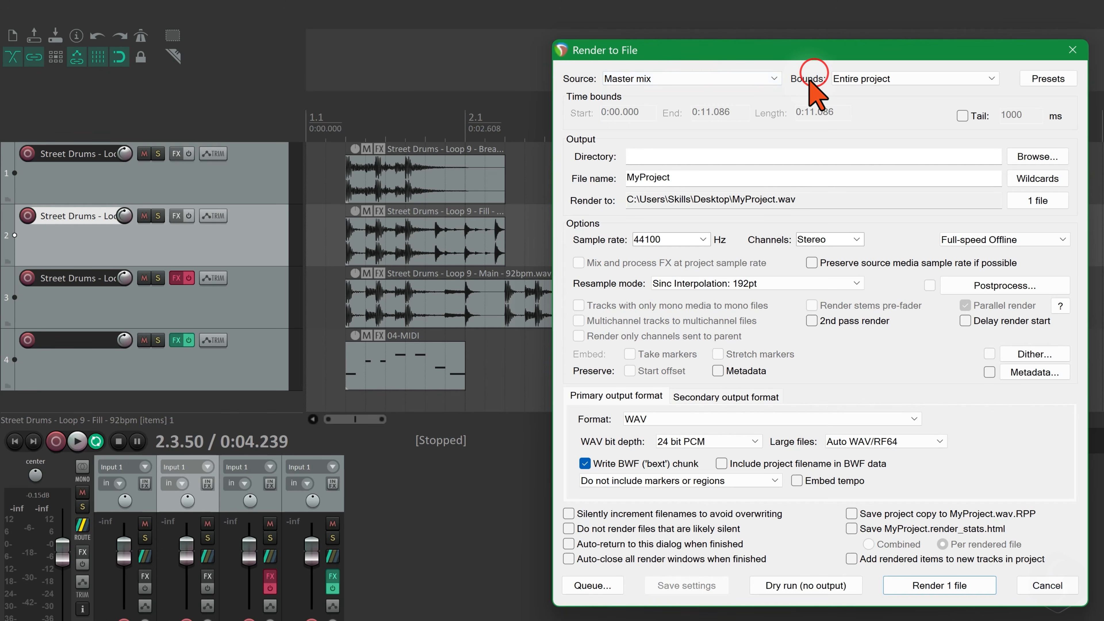
pyautogui.click(990, 78)
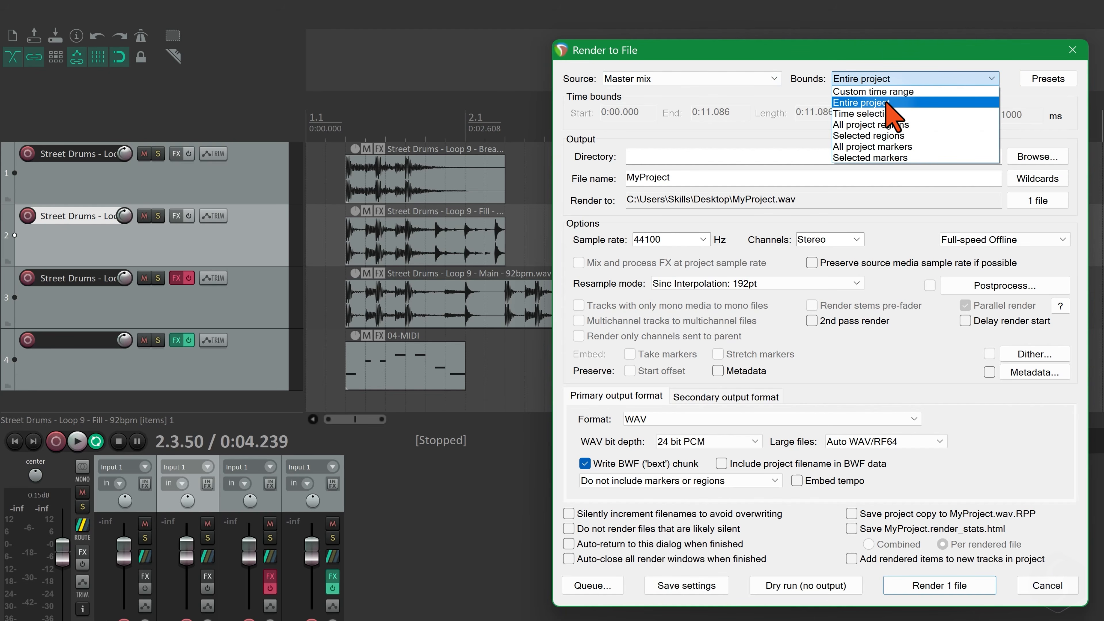
pyautogui.click(895, 114)
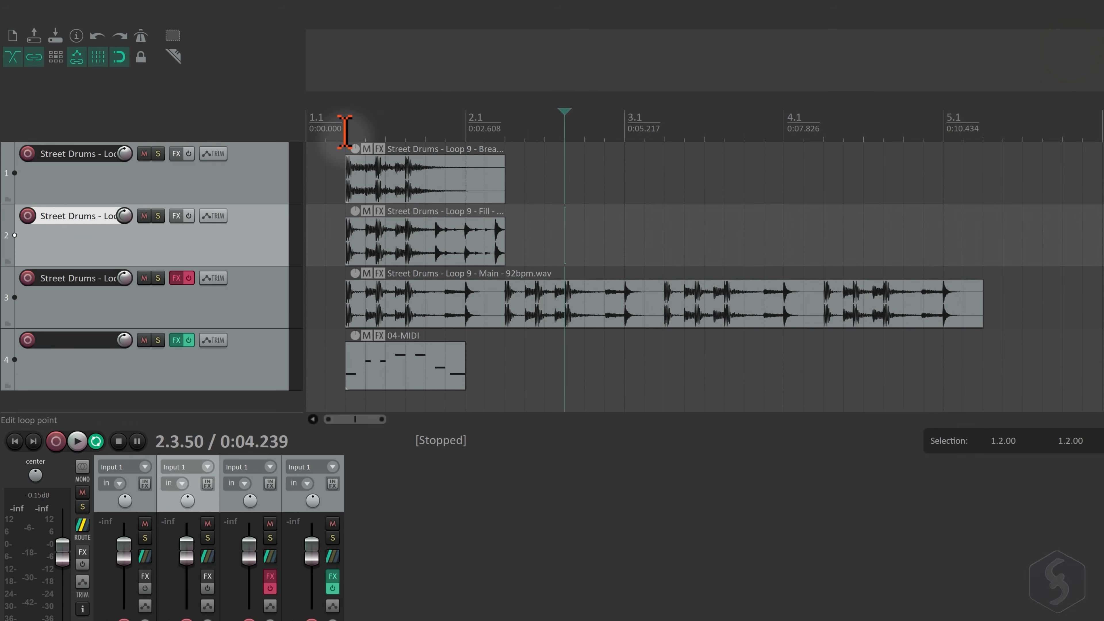
# Make a time selection on the timeline spanning the full length of the Break drum loop item.
pyautogui.moveTo(347, 127); pyautogui.dragTo(504, 130)
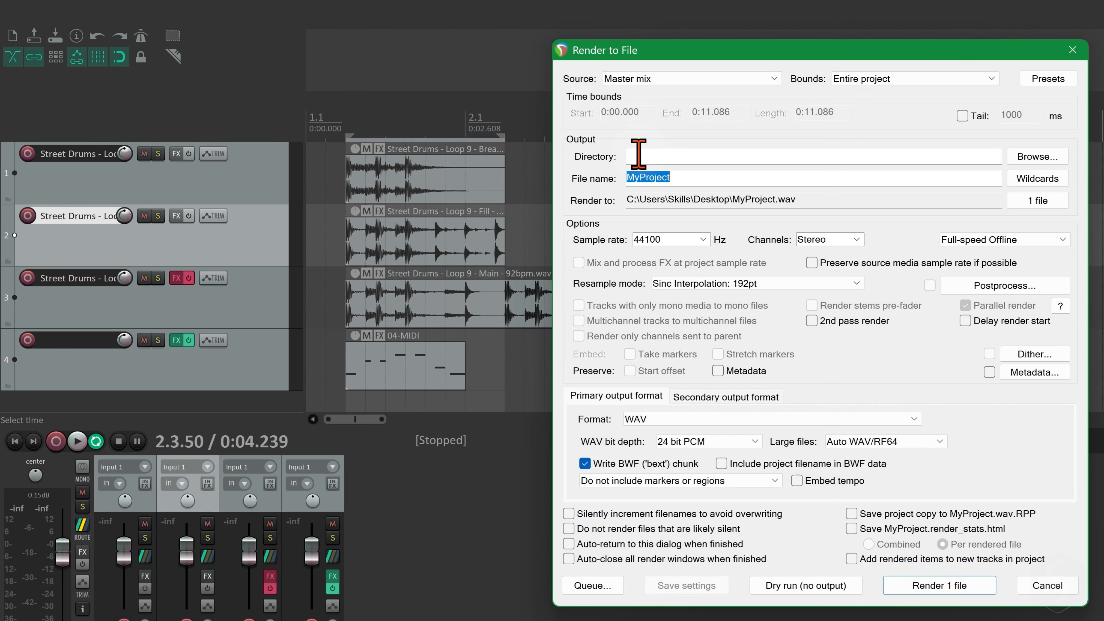
# Review the output directory and file name in the render settings, and keep the sample rate at 44100 Hz.
pyautogui.click(638, 153)
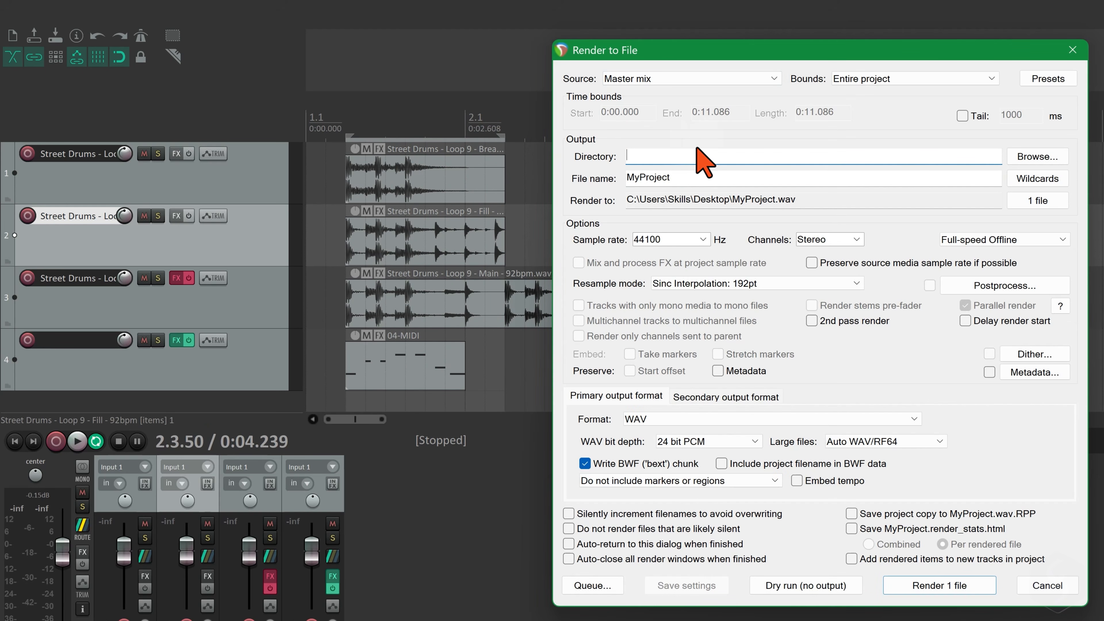
pyautogui.click(682, 182)
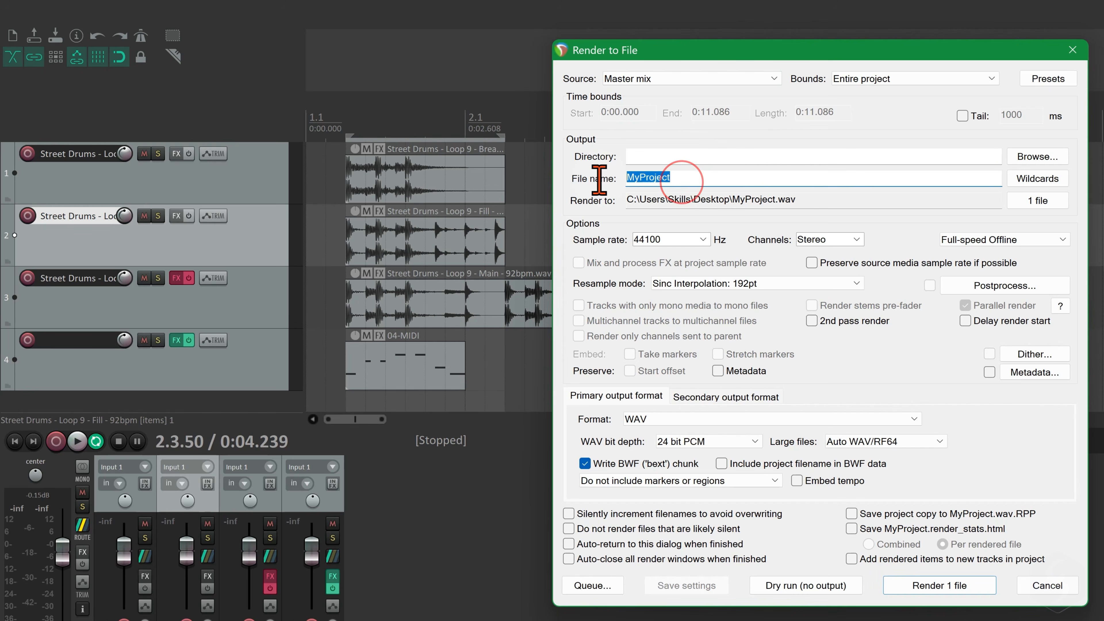
pyautogui.click(703, 240)
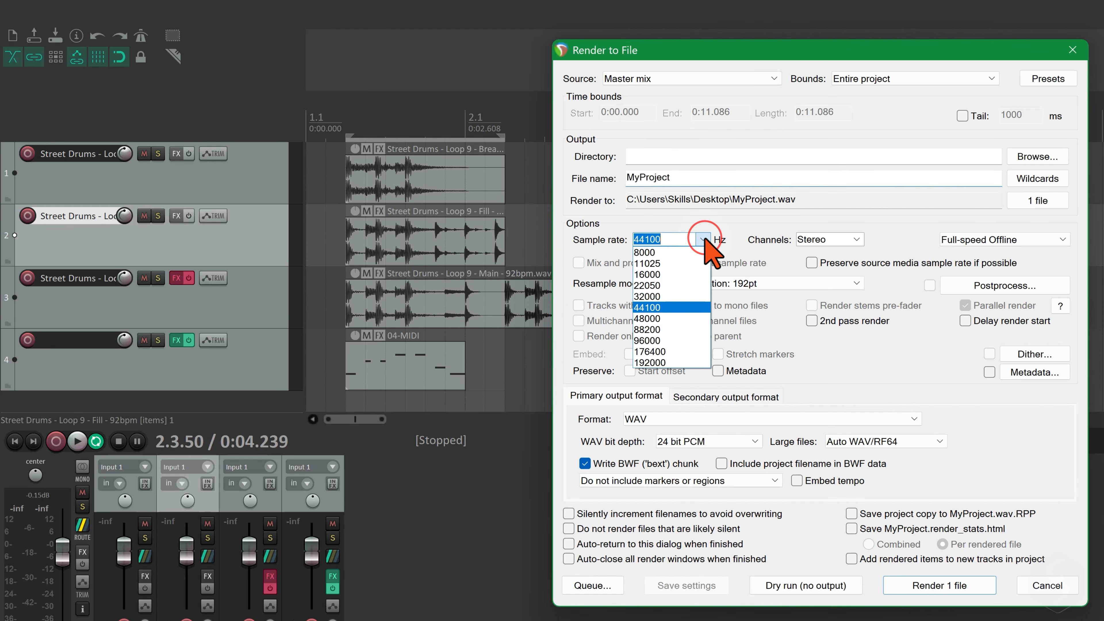
pyautogui.click(708, 307)
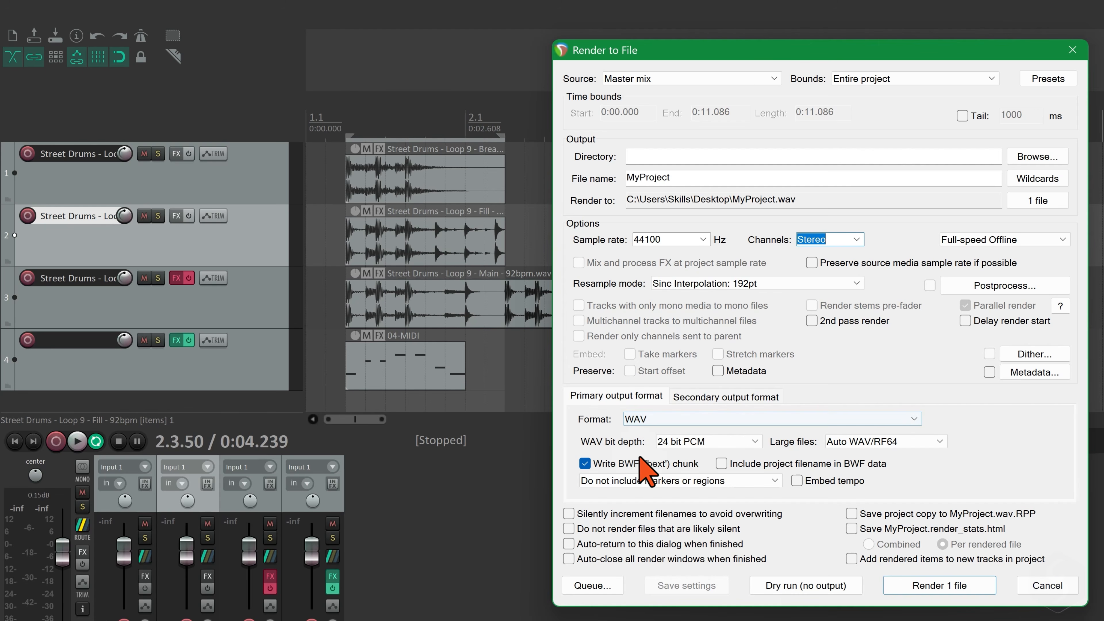
# Try FLAC and MP3 (encoder by LAME project) as the primary output format to compare their encoding options.
pyautogui.click(766, 419)
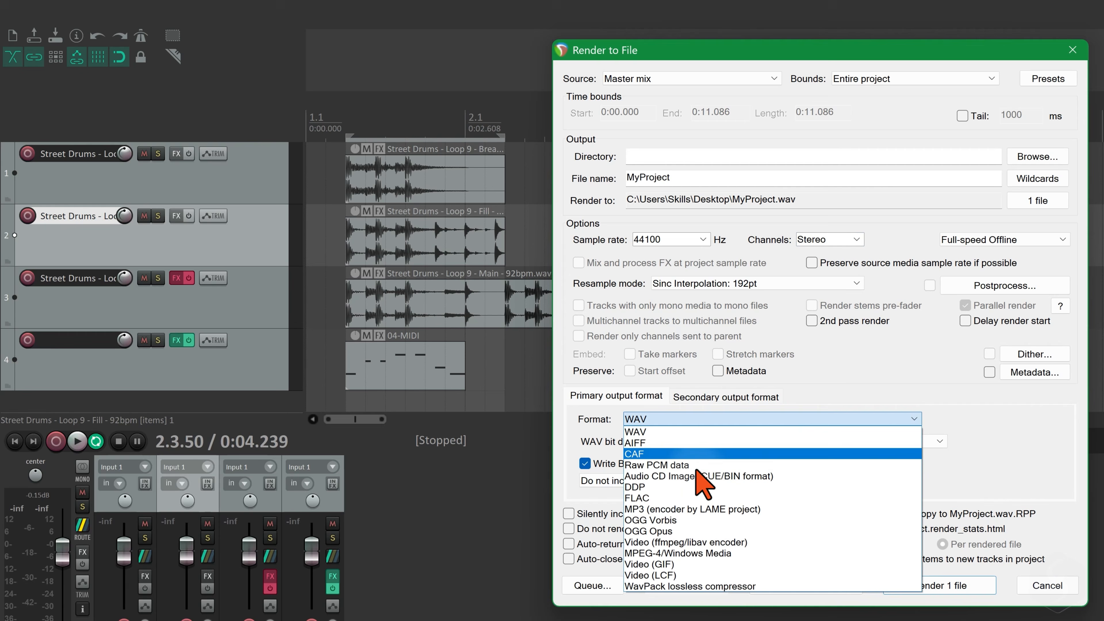
pyautogui.click(672, 497)
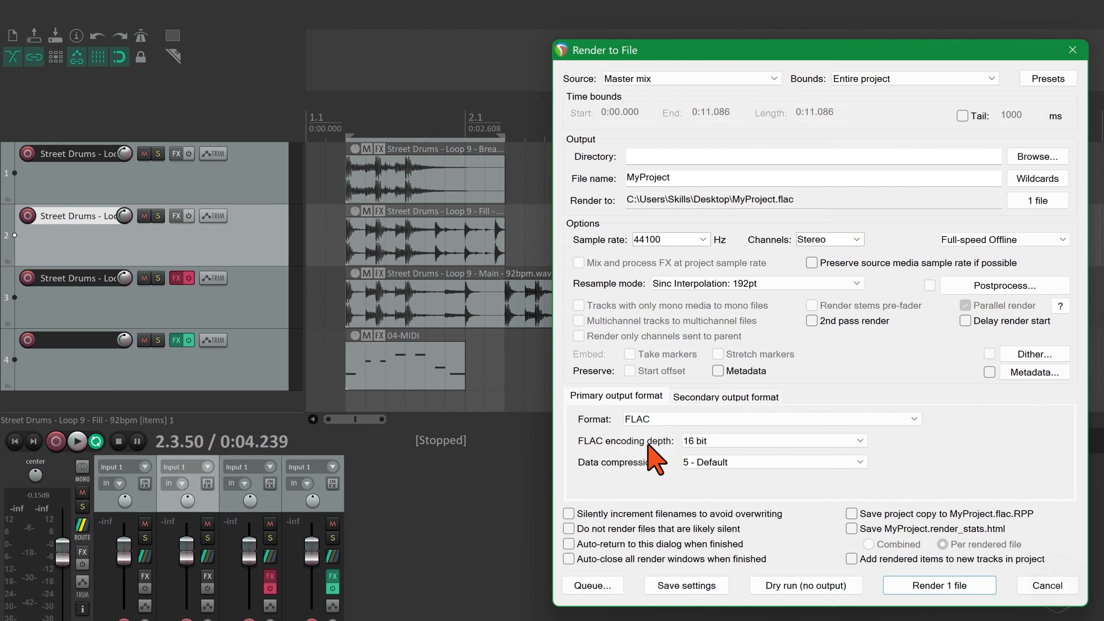
pyautogui.click(652, 420)
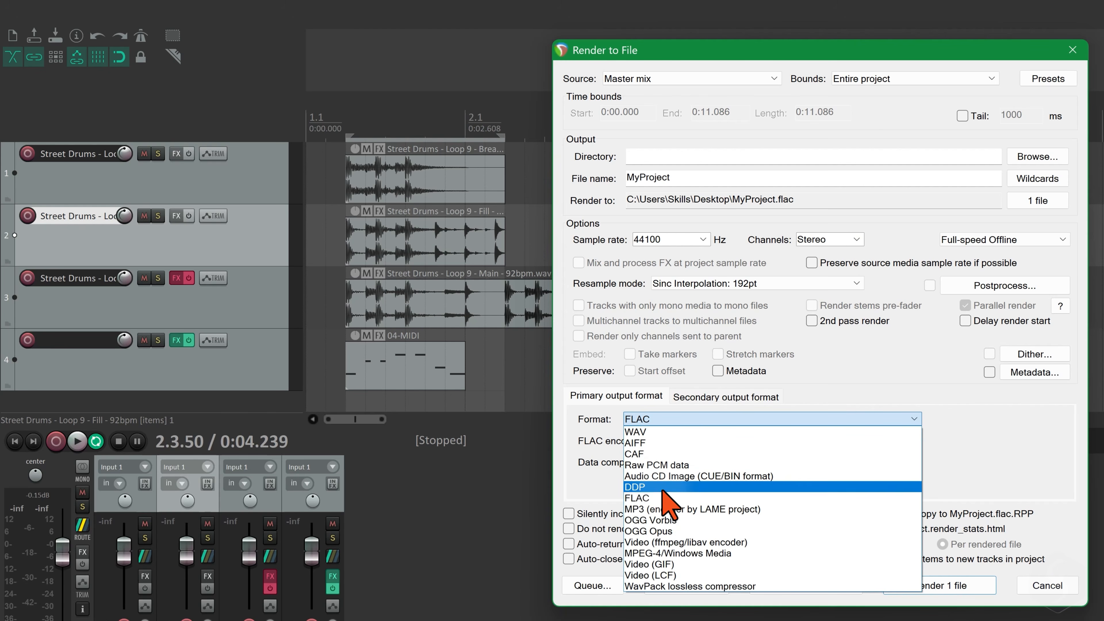
pyautogui.click(665, 510)
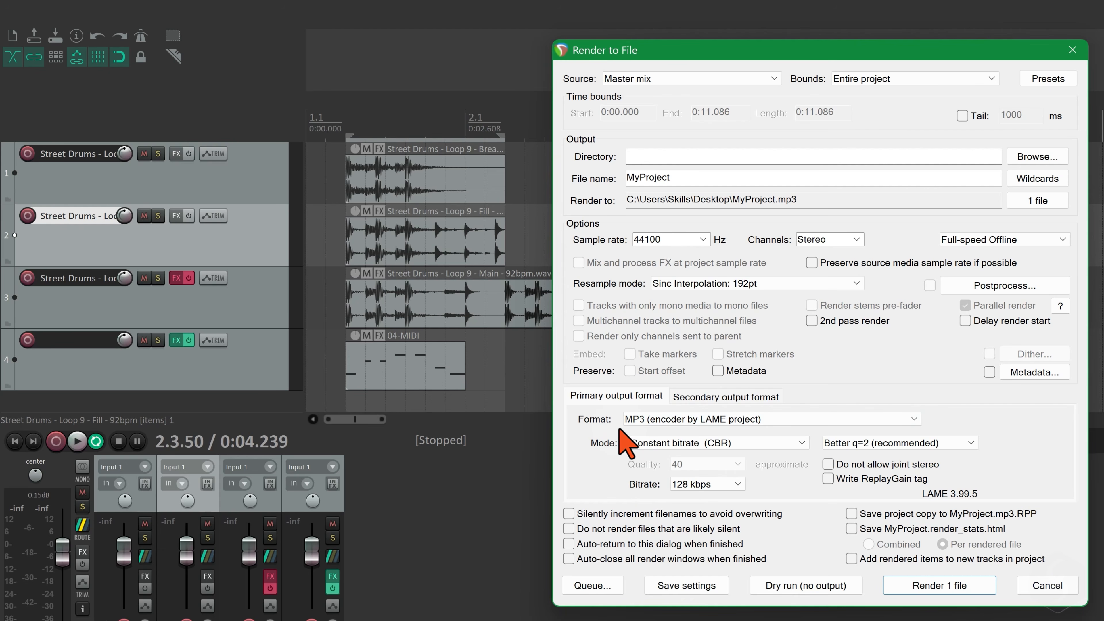
# Set the primary output format to MPEG-4/Windows Media and examine its video size and framerate settings.
pyautogui.click(782, 419)
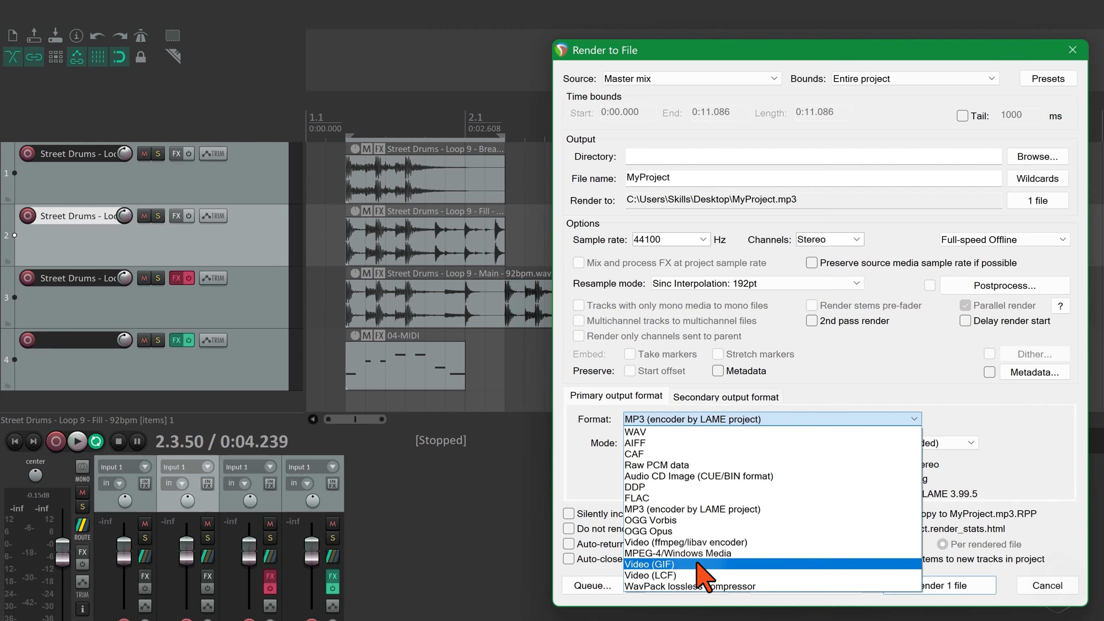
pyautogui.click(706, 554)
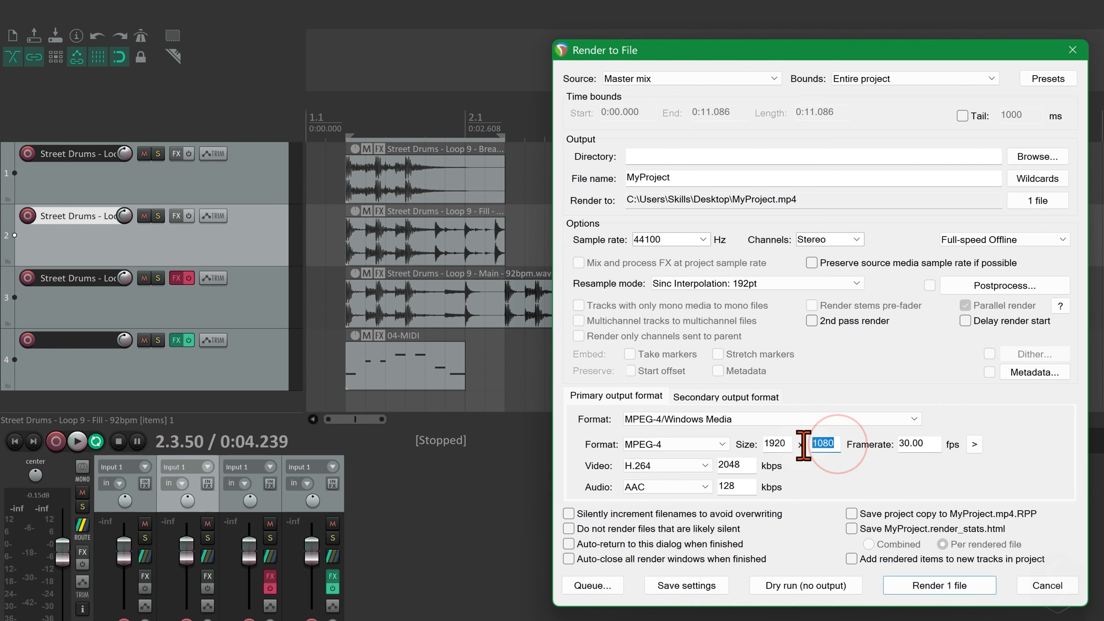
pyautogui.doubleClick(934, 444)
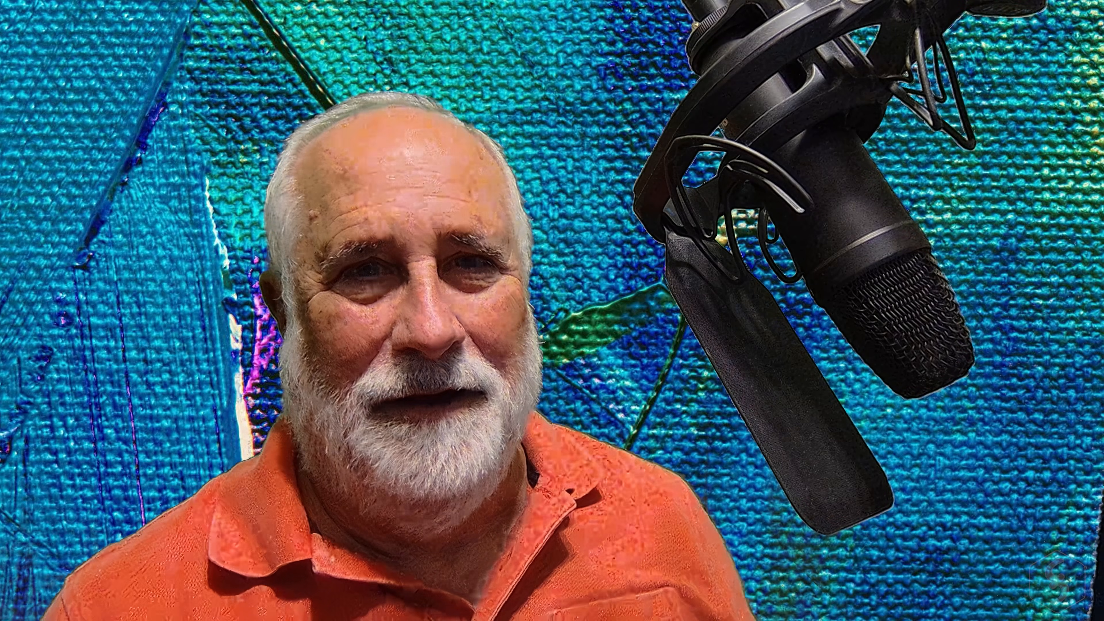